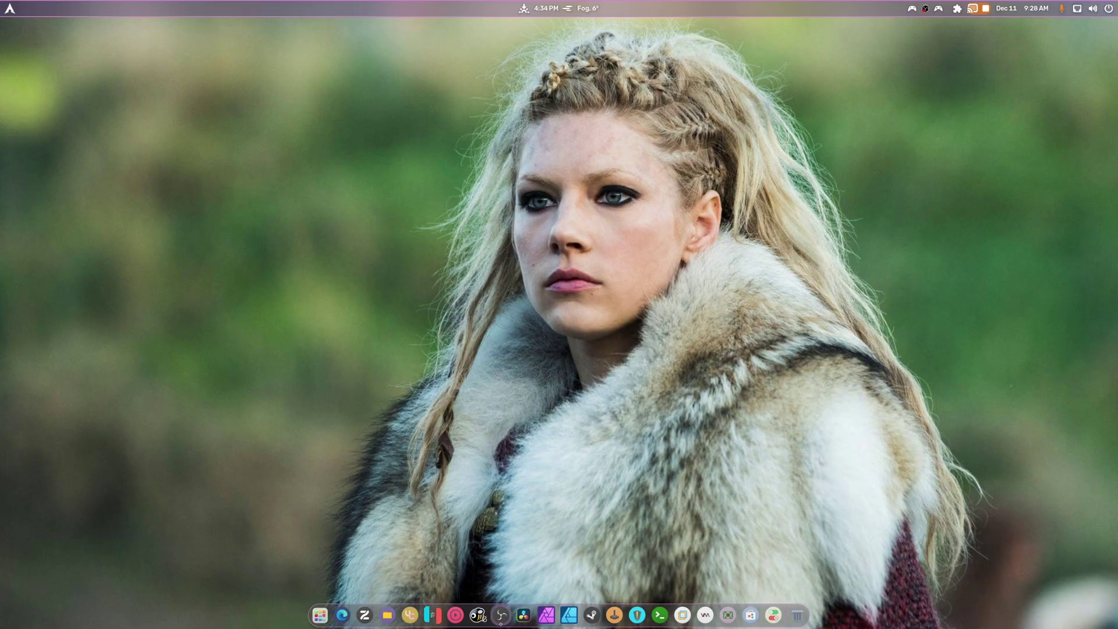
Open Extension Manager and turn off the global Use Extensions setting
left_click(322, 616)
type("ext")
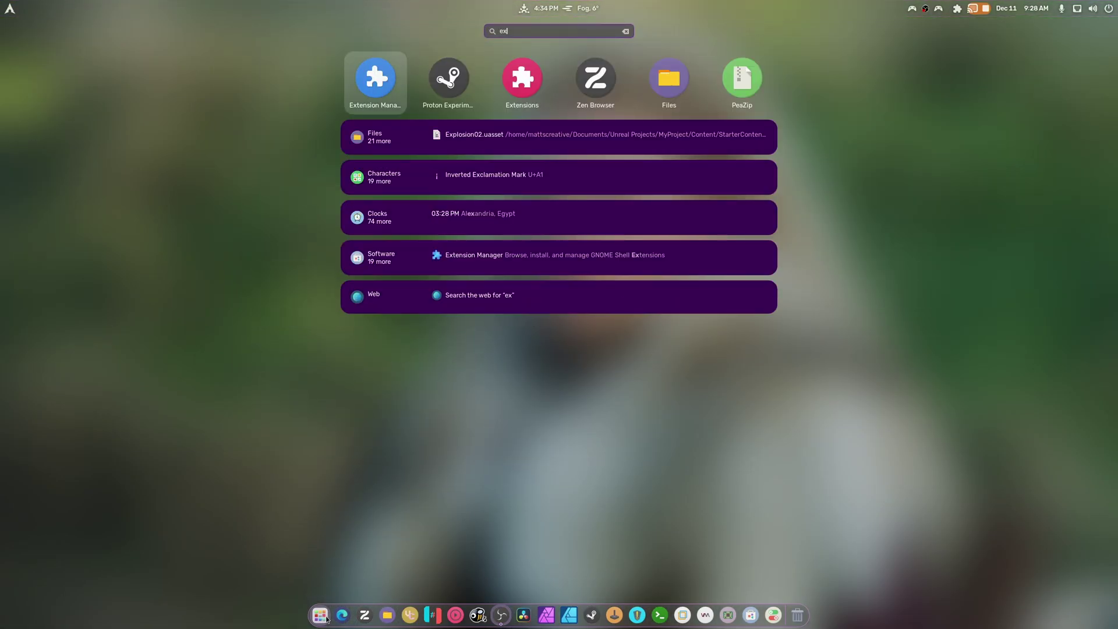
key("Return")
left_click(662, 62)
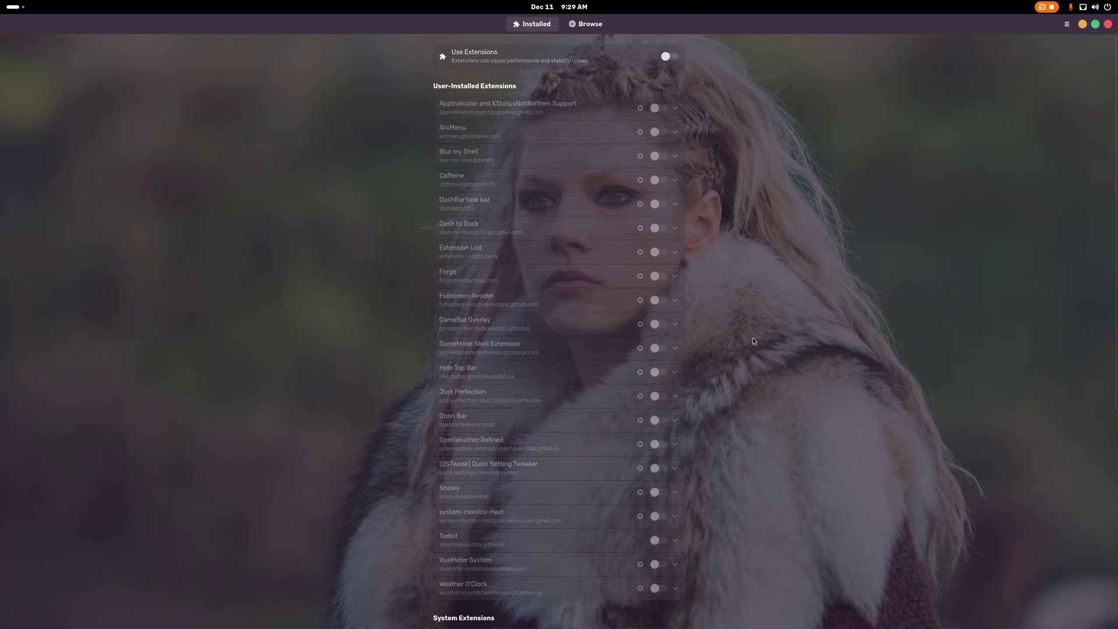
Close Extension Manager and show all applications from the stock GNOME overview
scroll(751, 349, "down", 3)
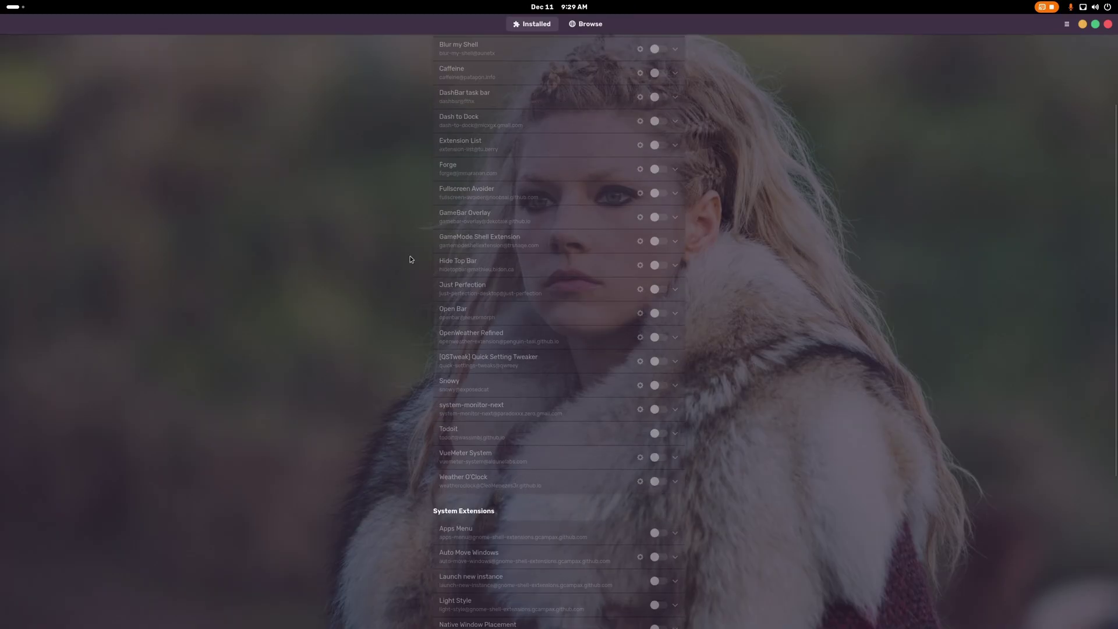
scroll(529, 471, "up", 2)
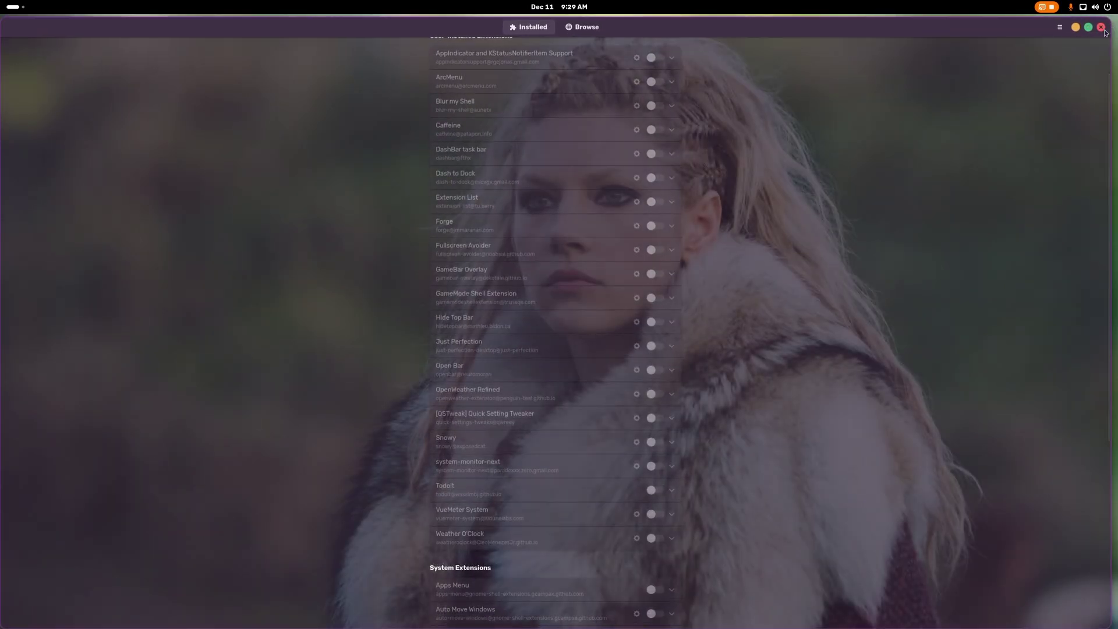
left_click(1102, 28)
key("super")
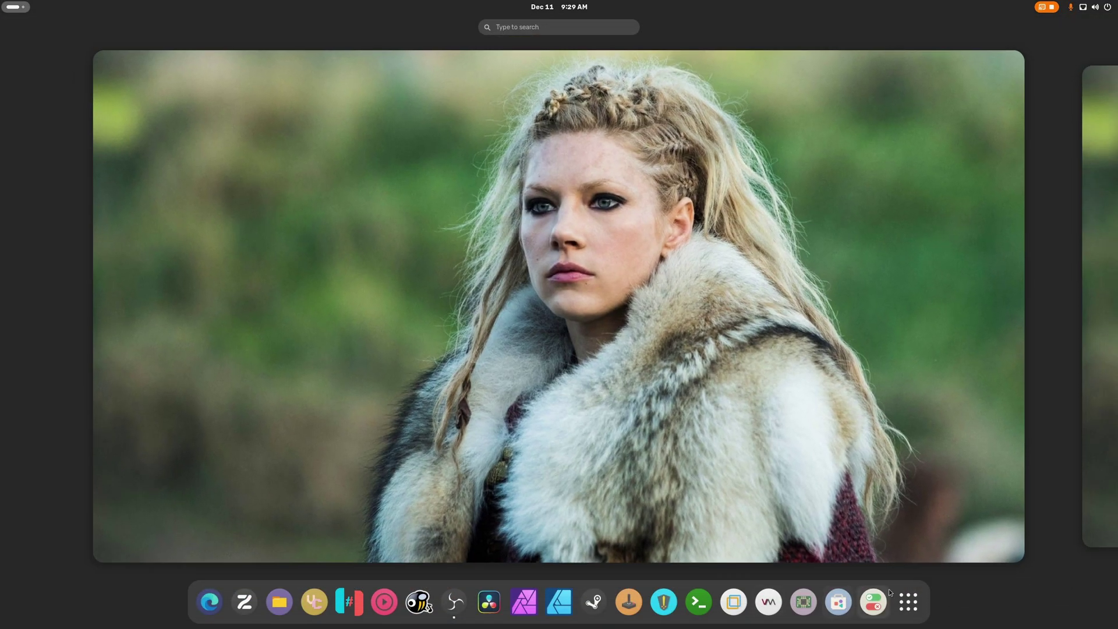
left_click(908, 601)
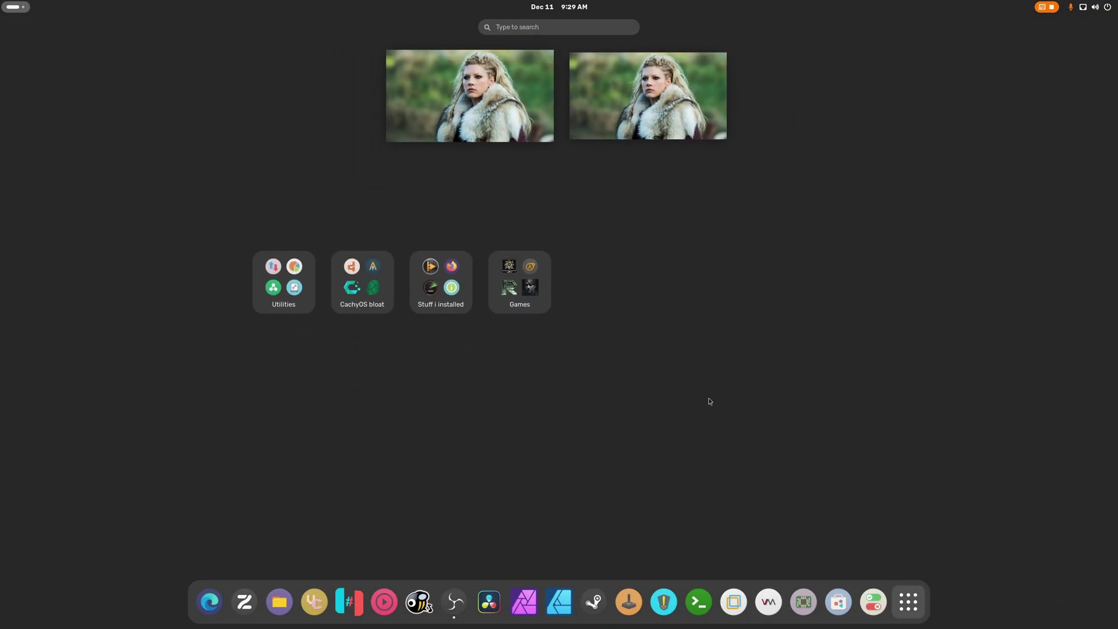
Search the applications for Extension Manager, launch it and turn the global Use Extensions setting back on
type("erx")
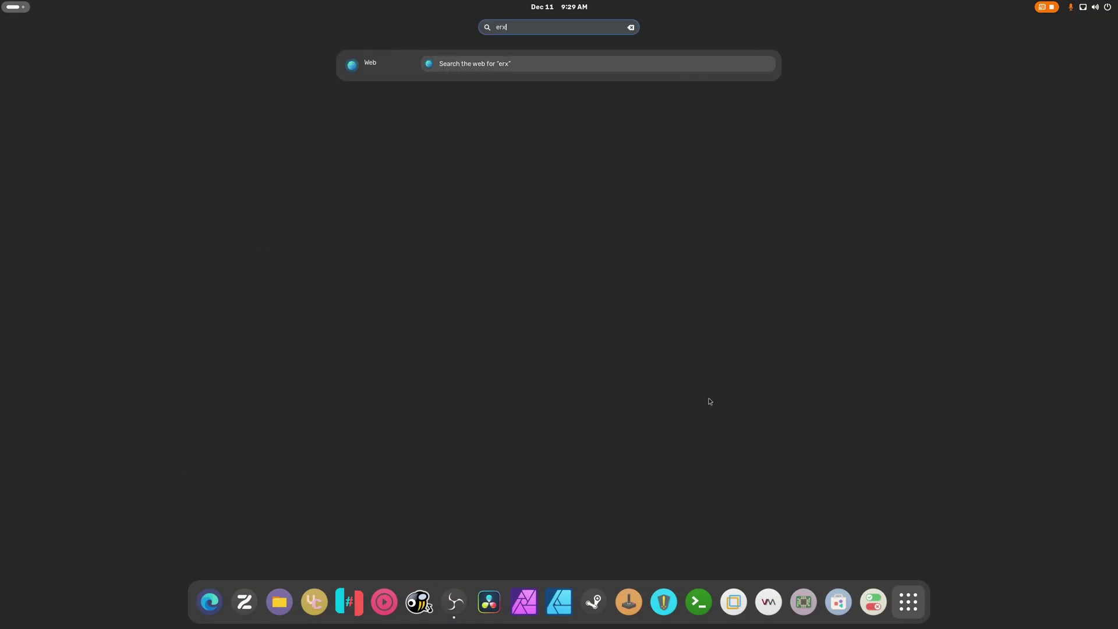
key("BackSpace")
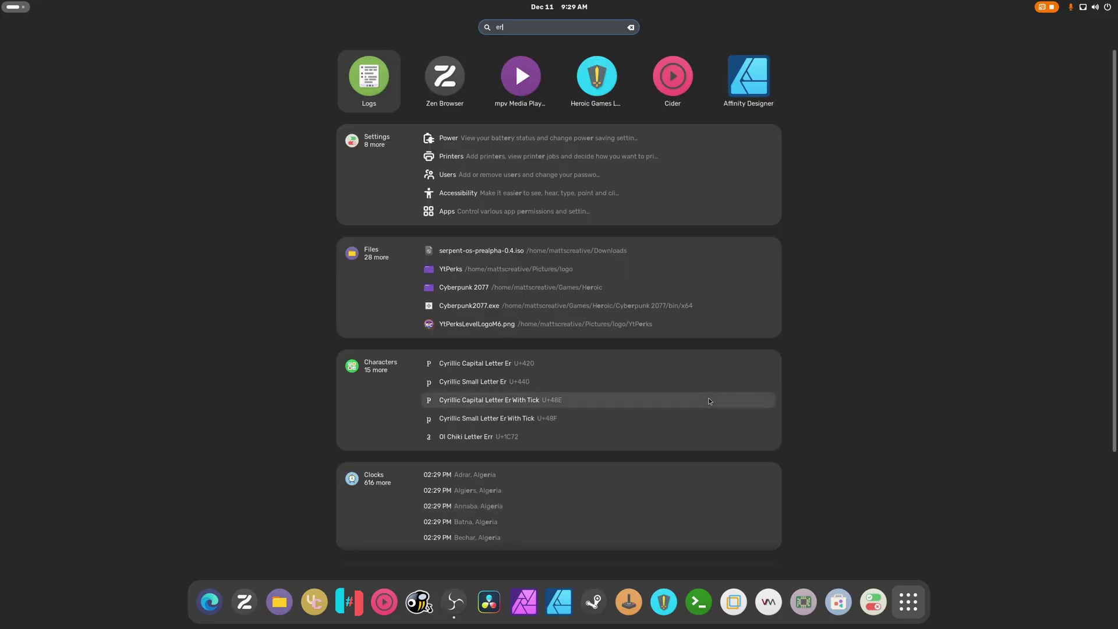
key("BackSpace")
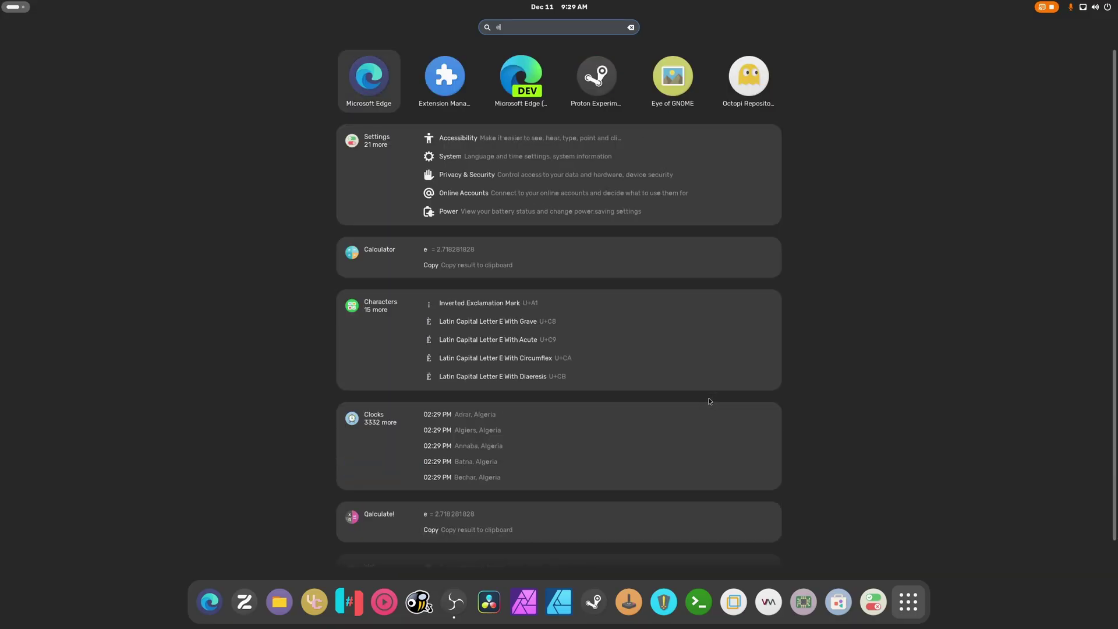
left_click(444, 79)
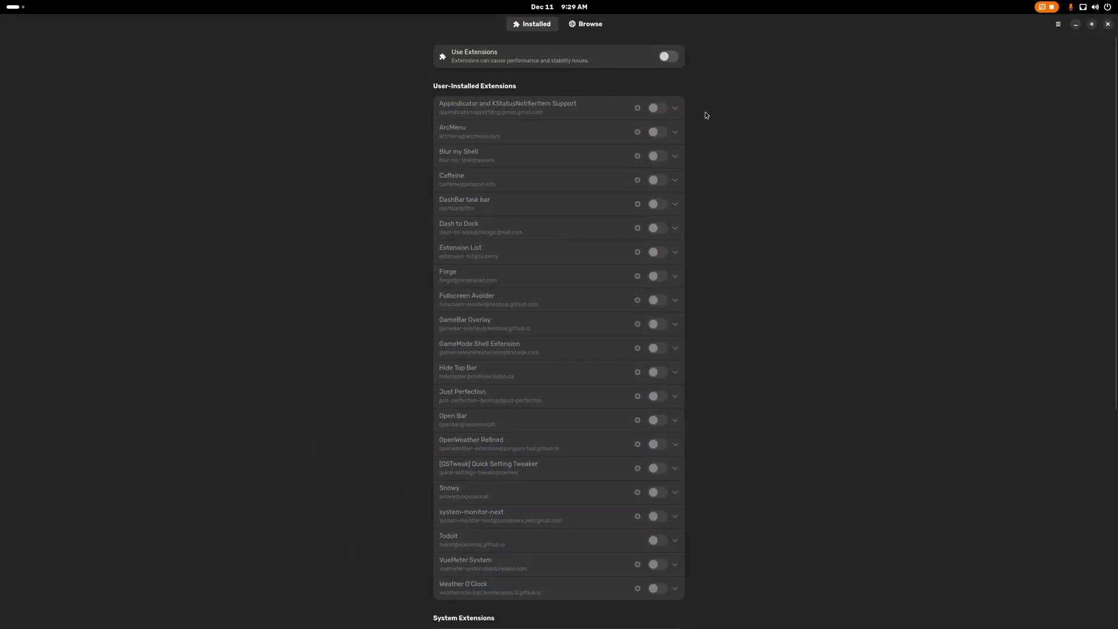
left_click(668, 57)
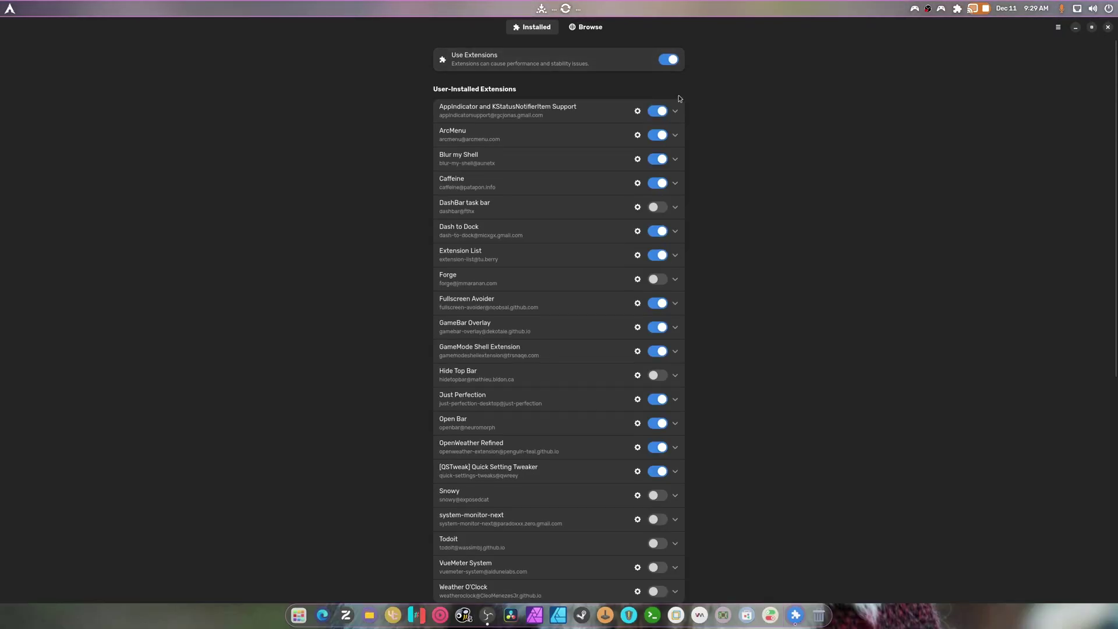
Disable AppIndicator, ArcMenu, Blur my Shell, Caffeine, Dash to Dock, Extension List, Fullscreen Avoider, GameBar Overlay and GameMode Shell Extension
left_click(658, 111)
left_click(658, 135)
left_click(658, 159)
left_click(658, 183)
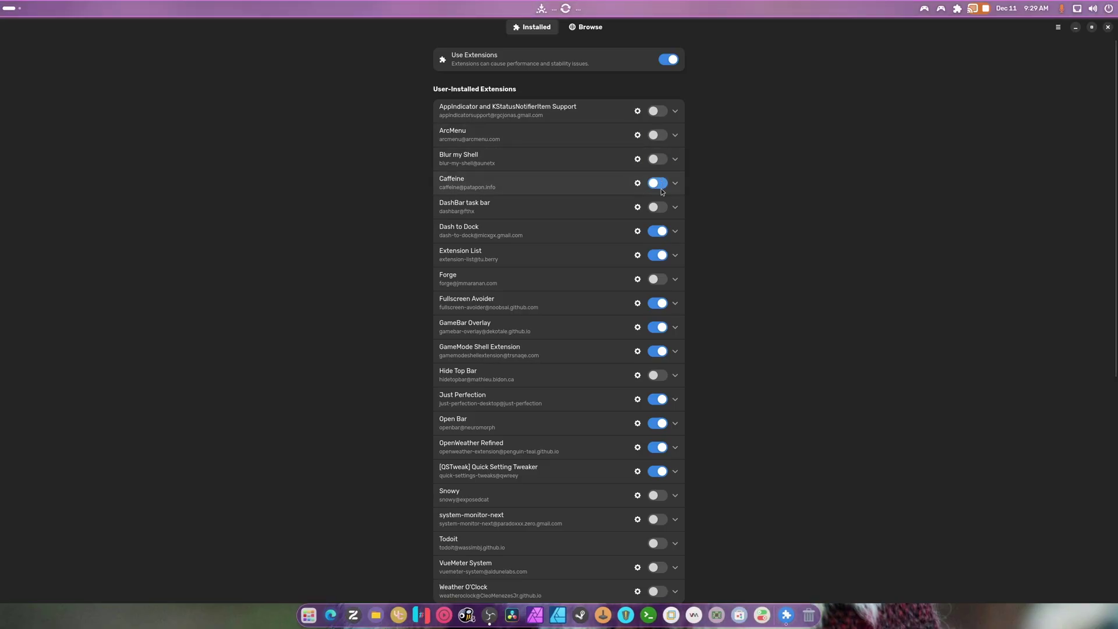
left_click(658, 231)
left_click(658, 255)
left_click(658, 302)
left_click(658, 327)
left_click(658, 351)
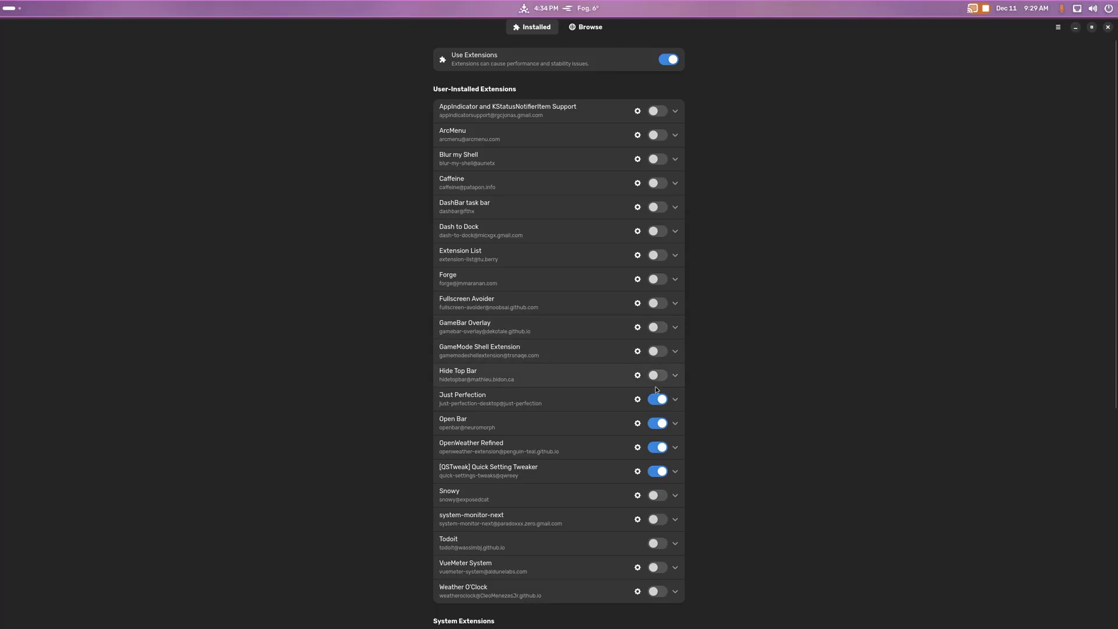
Disable the remaining active extensions: Just Perfection, Open Bar, OpenWeather Refined and Quick Setting Tweaker
left_click(655, 386)
left_click(675, 377)
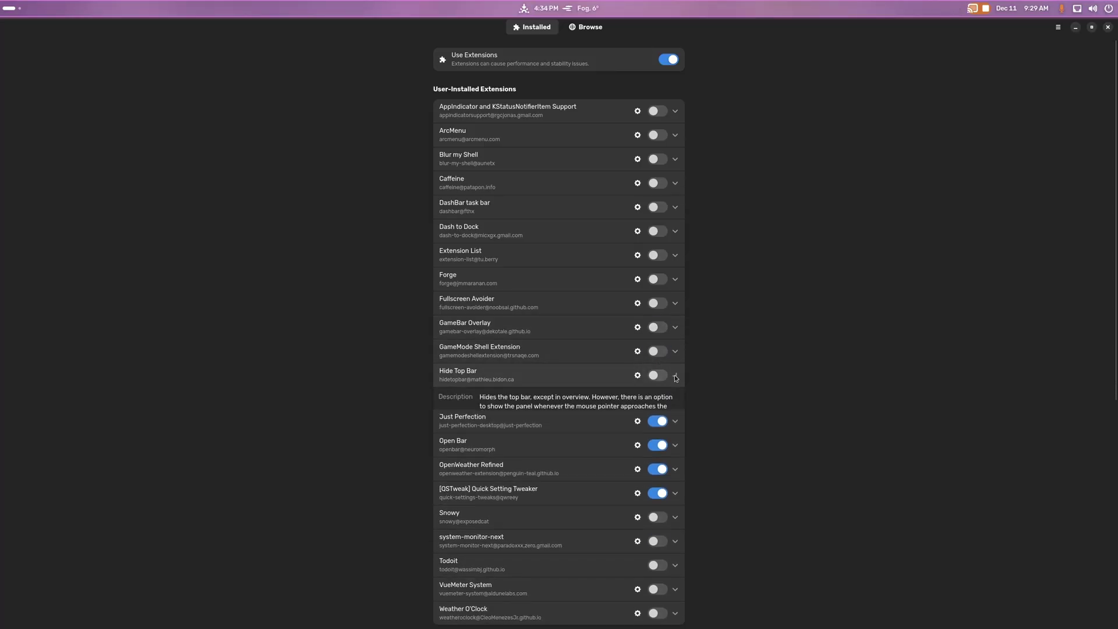
scroll(693, 369, "down", 5)
left_click(658, 239)
left_click(658, 262)
left_click(658, 282)
left_click(675, 306)
left_click(657, 306)
scroll(747, 335, "up", 3)
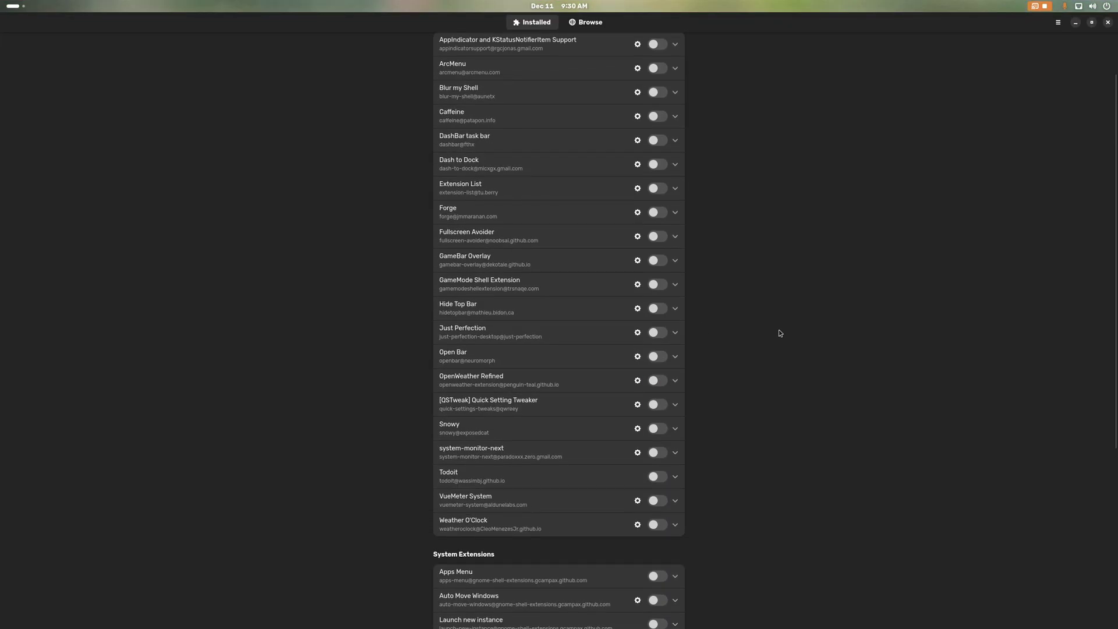
Enable the AppIndicator and ArcMenu extensions, and check ArcMenu by opening and closing its application menu
scroll(780, 333, "up", 2)
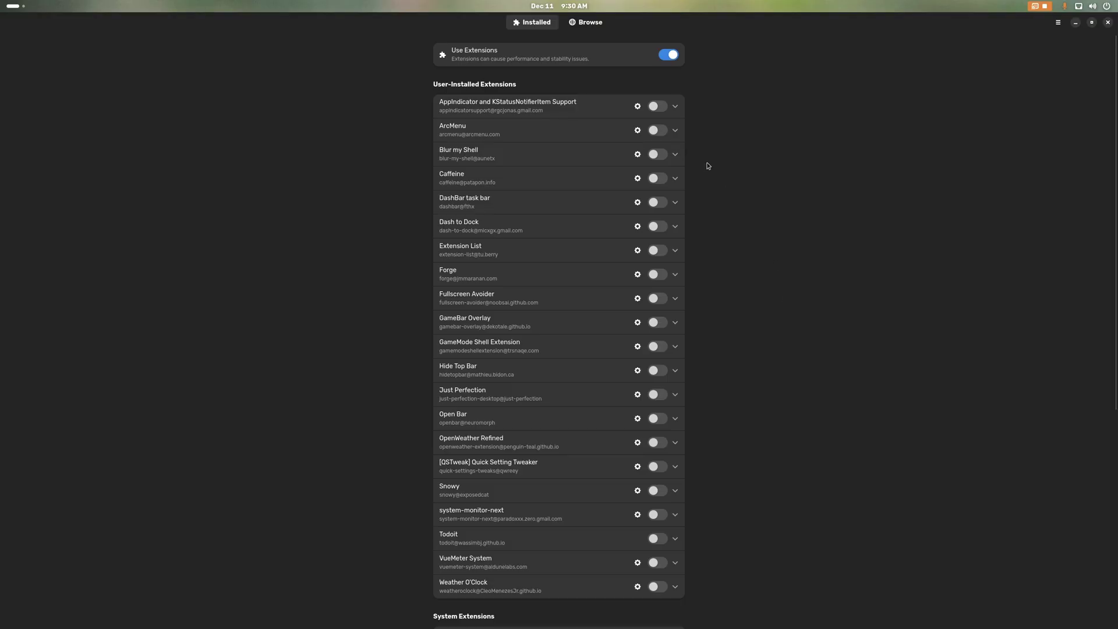
left_click(656, 107)
left_click(657, 131)
left_click(9, 7)
left_click(315, 61)
Enable Just Perfection and set its Panel Position to Bottom in the extension's customization settings
scroll(824, 323, "down", 2)
left_click(658, 341)
left_click(637, 341)
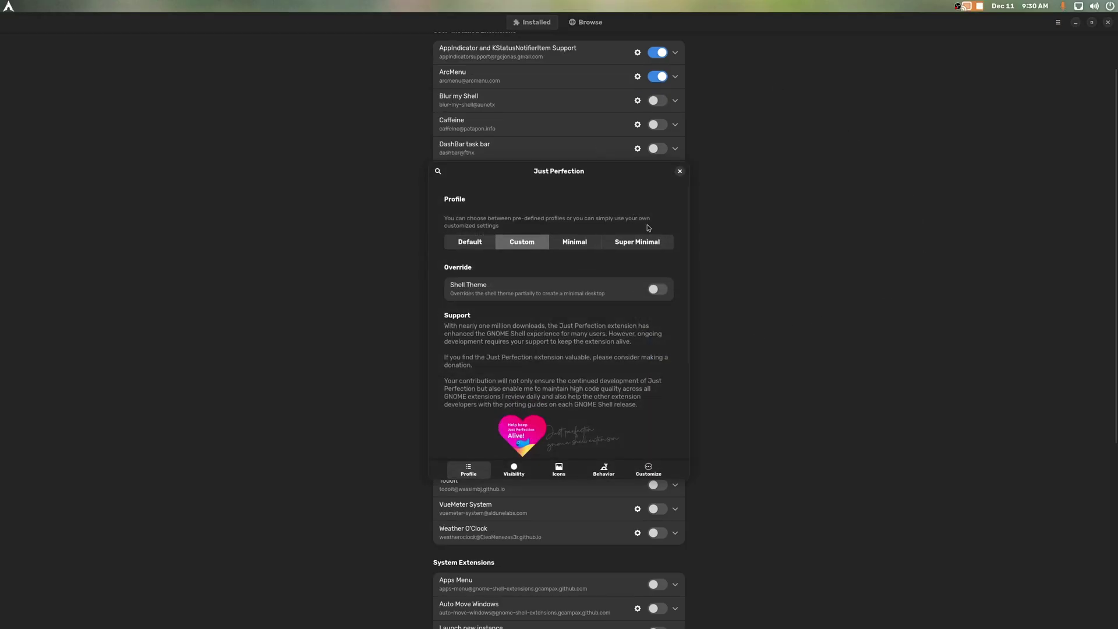
left_click(640, 471)
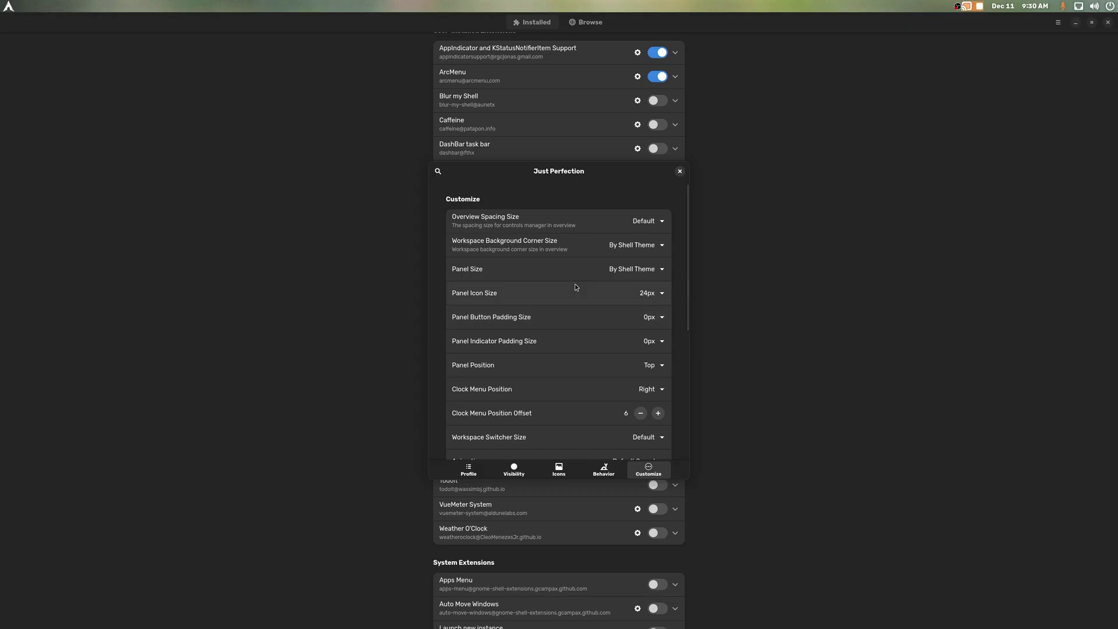
left_click(651, 365)
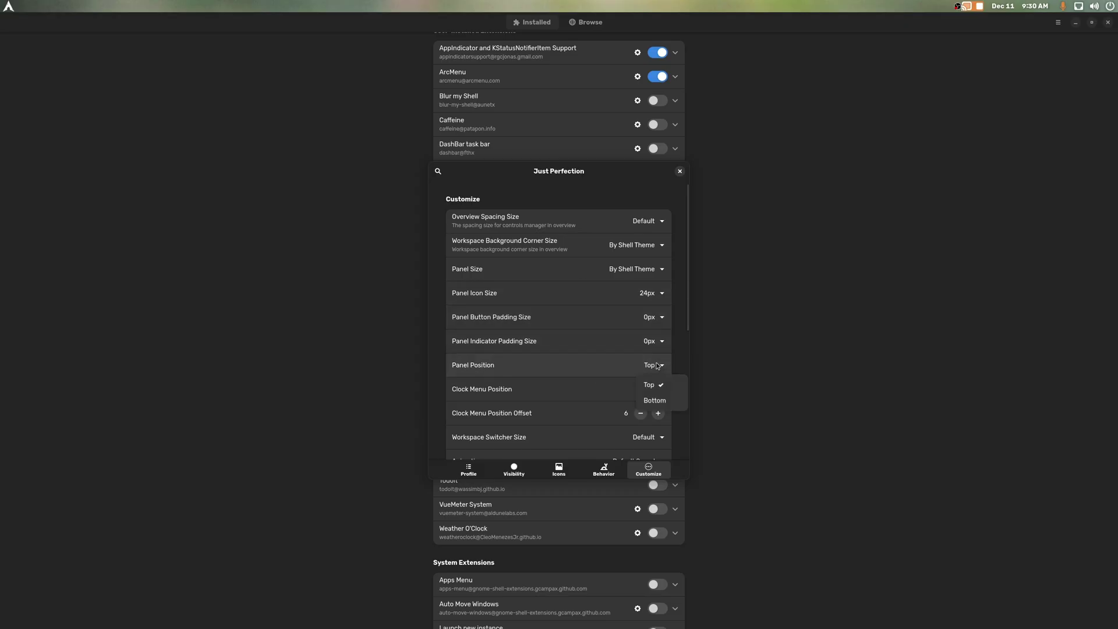
left_click(658, 401)
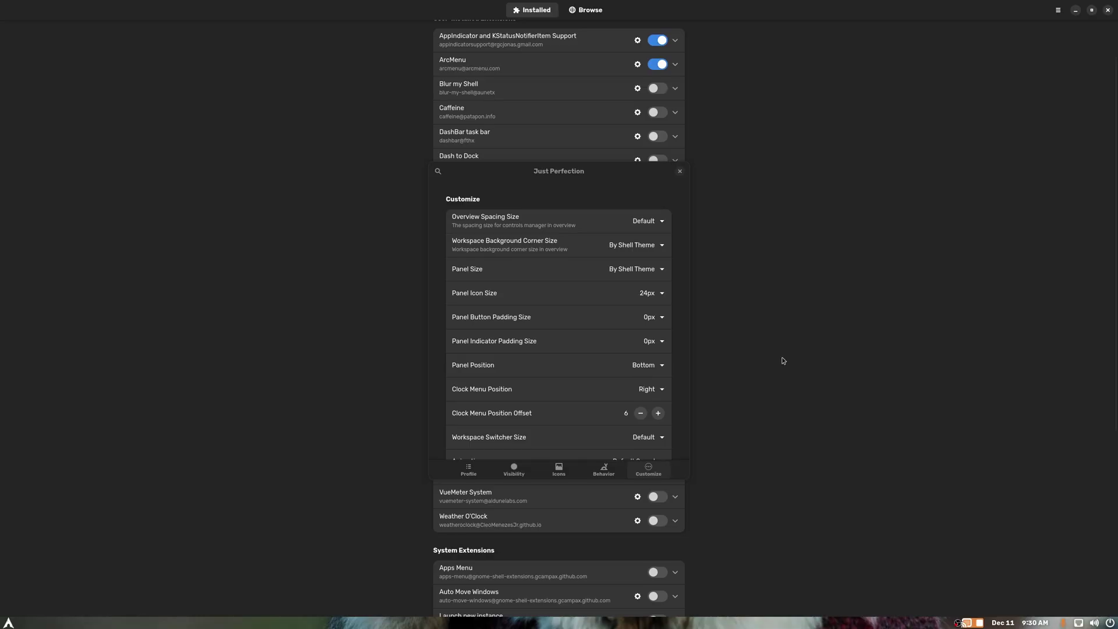
left_click(680, 171)
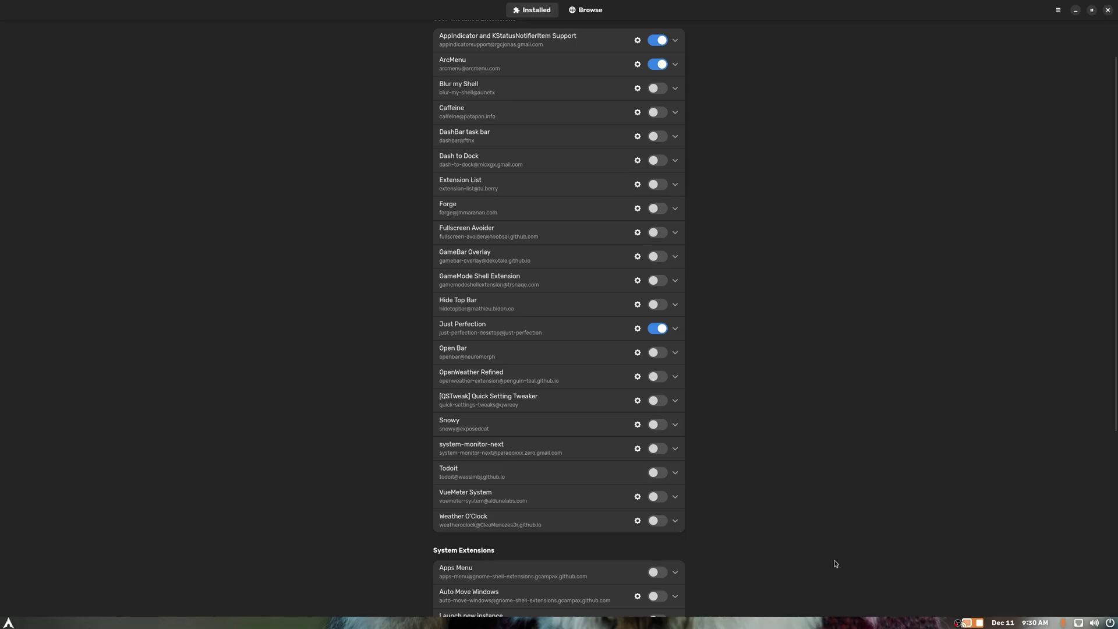
Enable the Blur my Shell extension
scroll(581, 326, "up", 2)
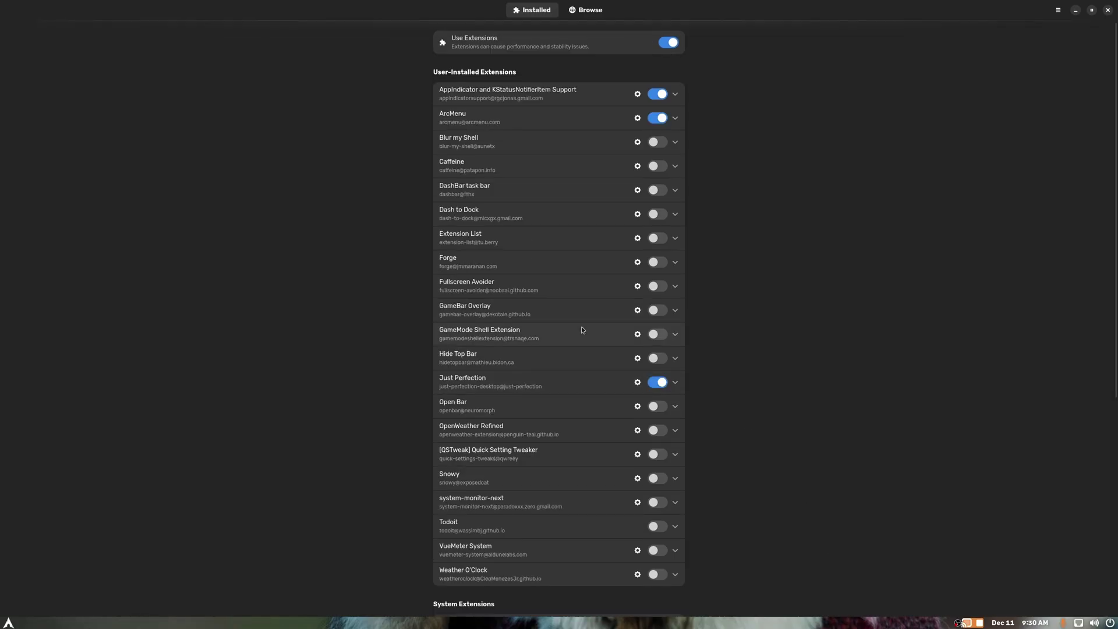
left_click(657, 145)
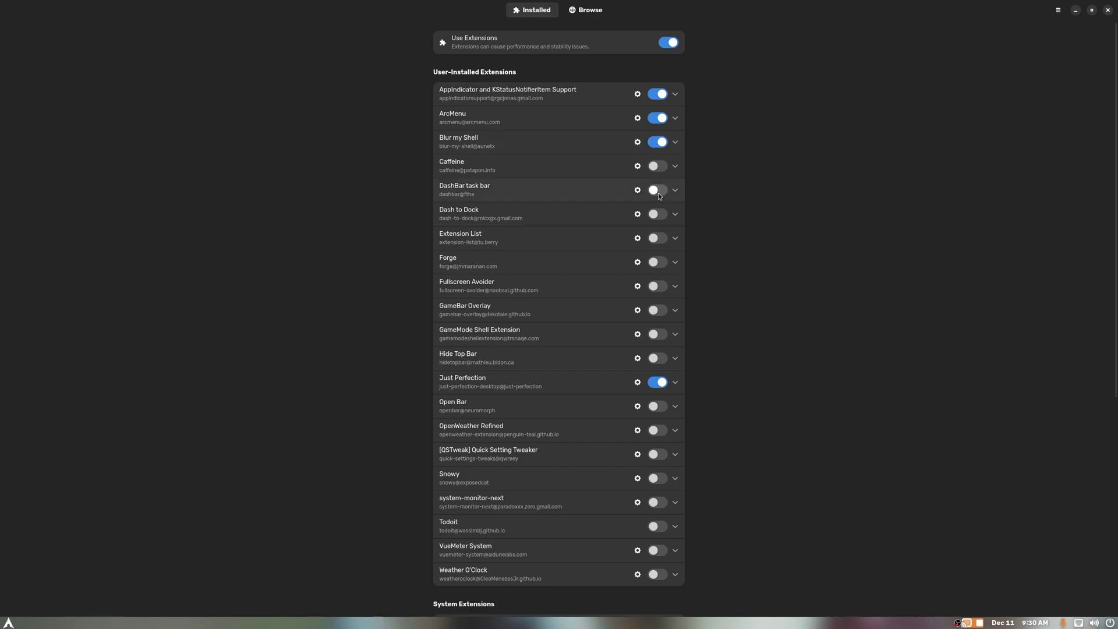
Set the Panel Size to 22px in Just Perfection's customization settings
left_click(637, 382)
left_click(604, 456)
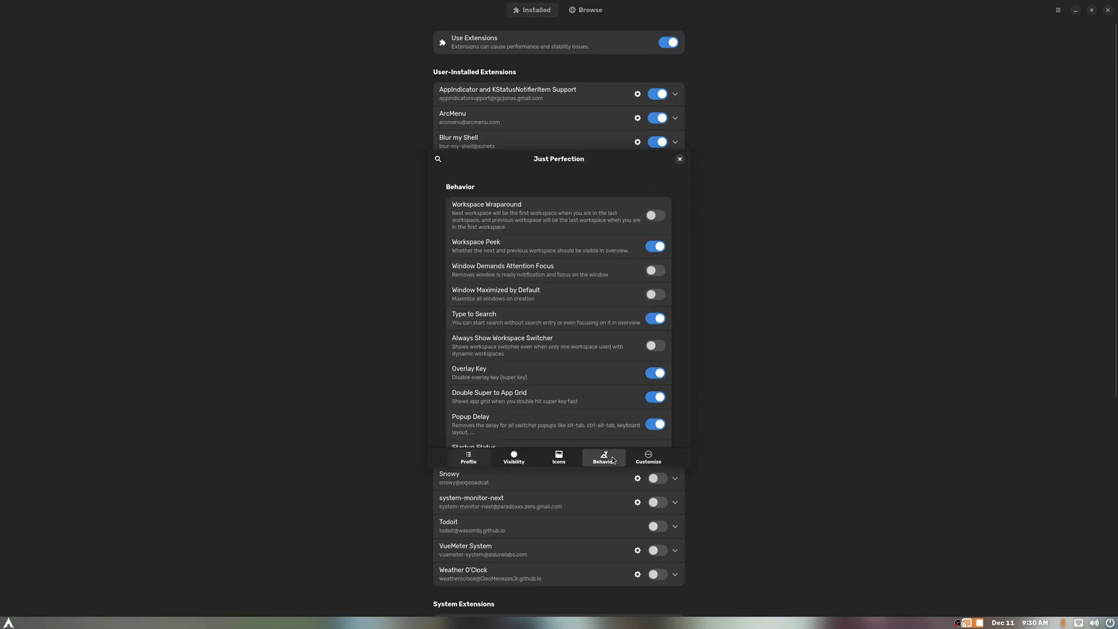
left_click(646, 457)
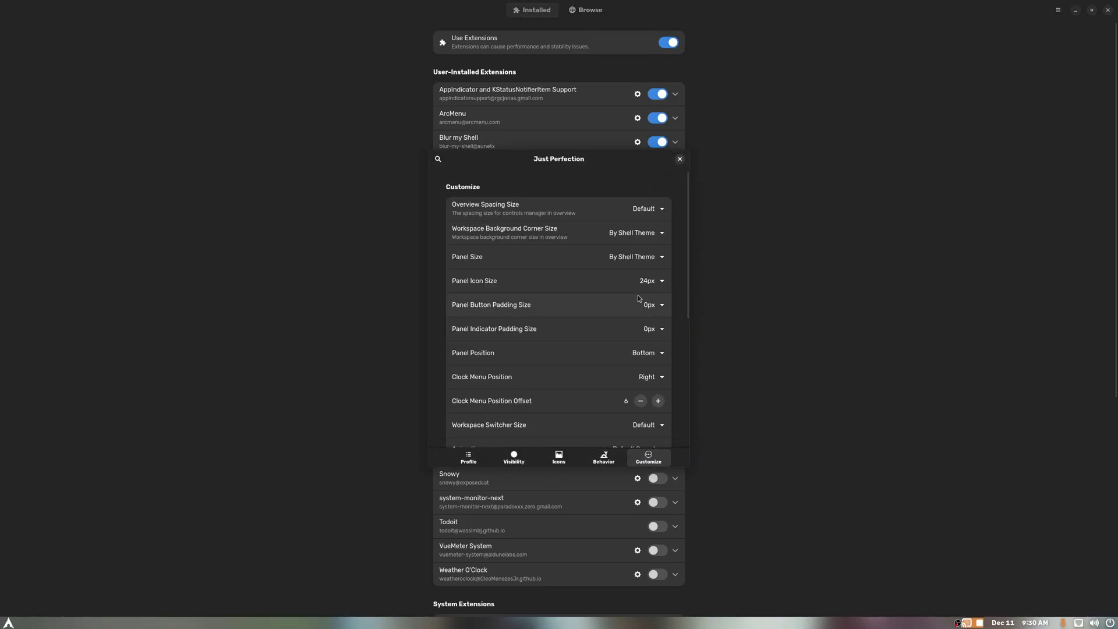
left_click(656, 256)
scroll(663, 397, "down", 5)
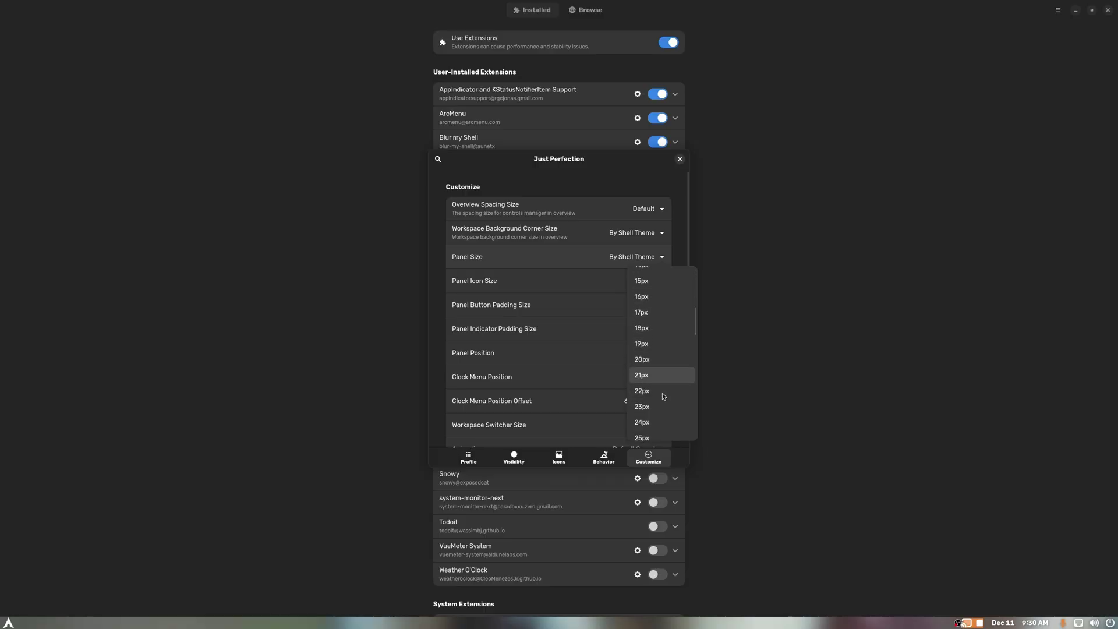
left_click(663, 398)
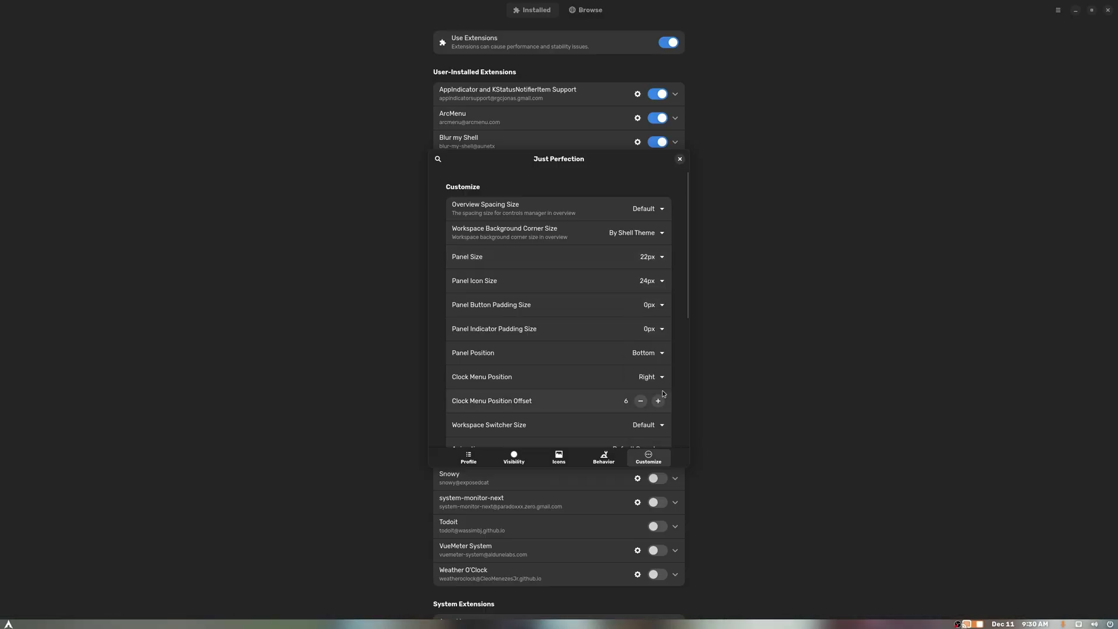
Increase the Panel Size to 42px and settle on 45px
left_click(645, 280)
scroll(670, 402, "down", 3)
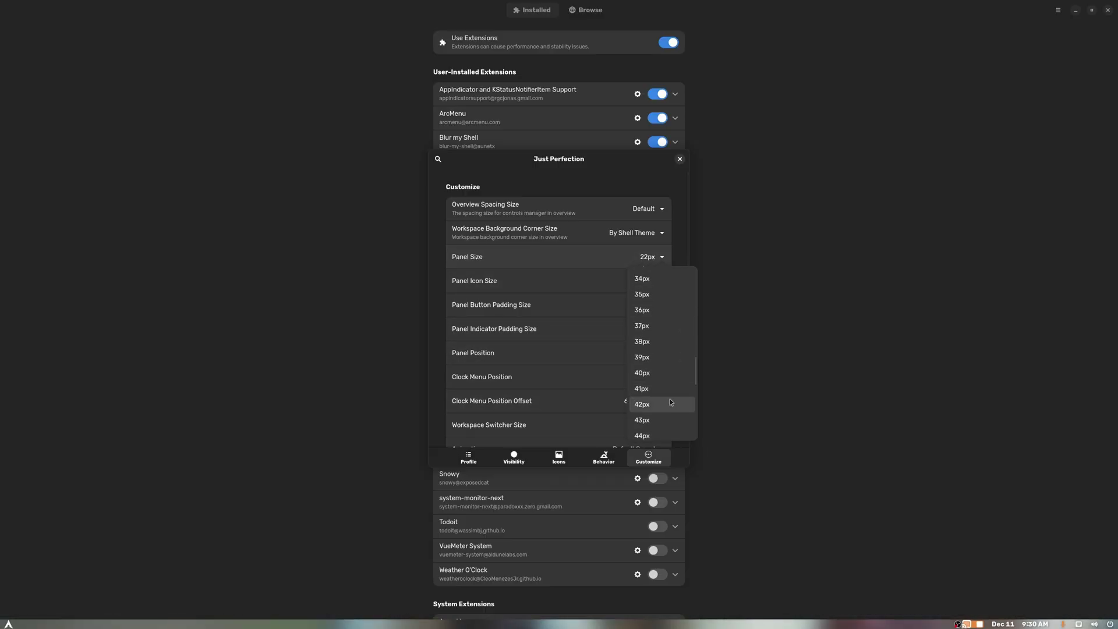
left_click(671, 401)
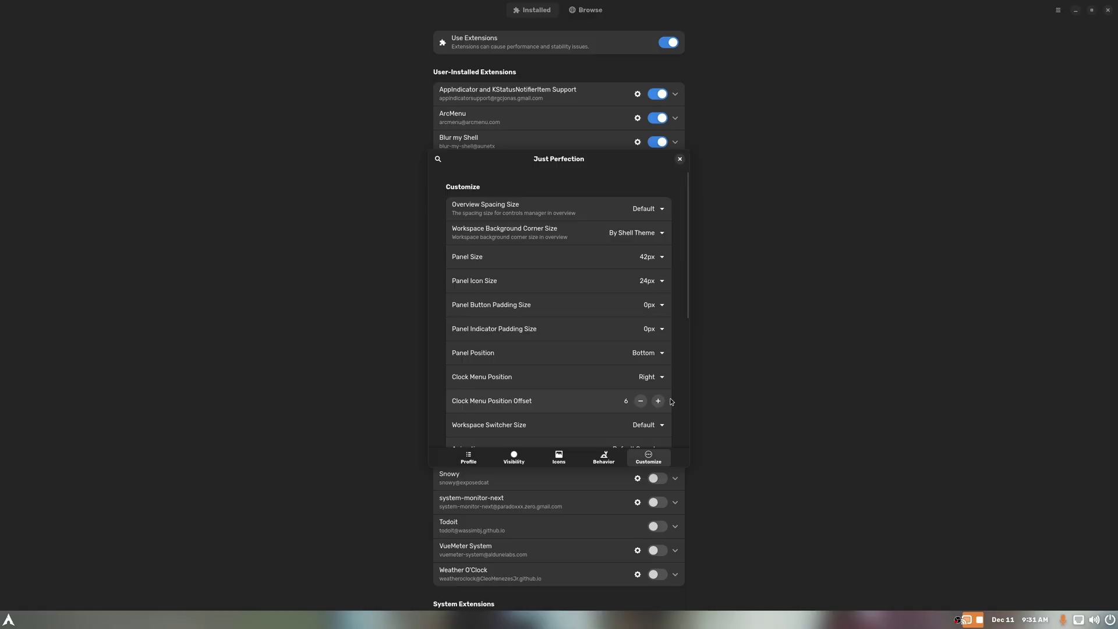
left_click(653, 259)
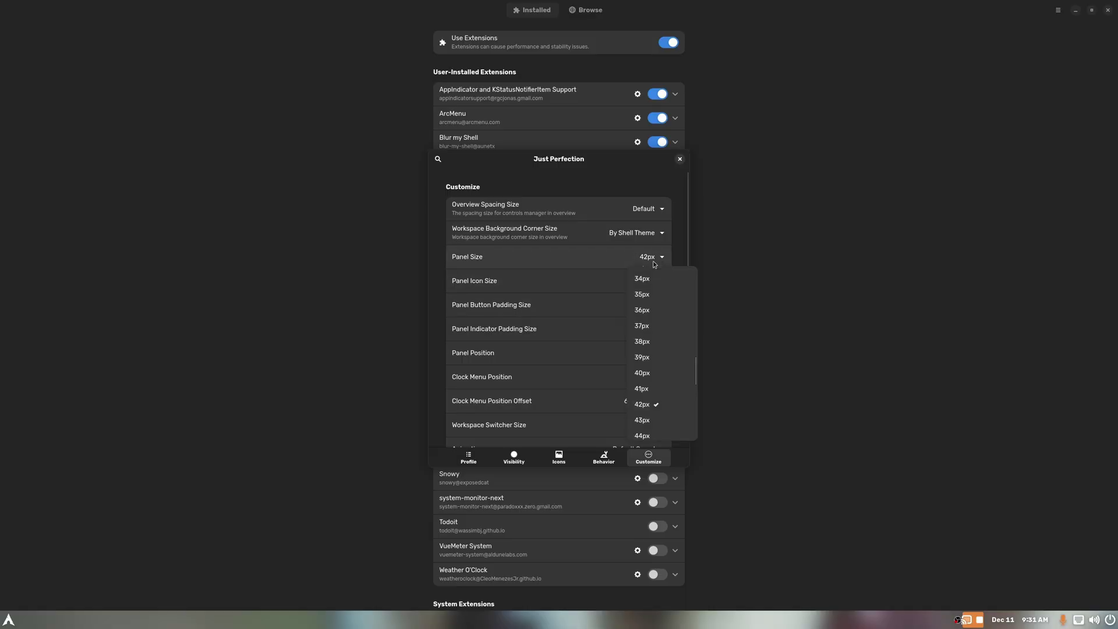
scroll(673, 384, "down", 2)
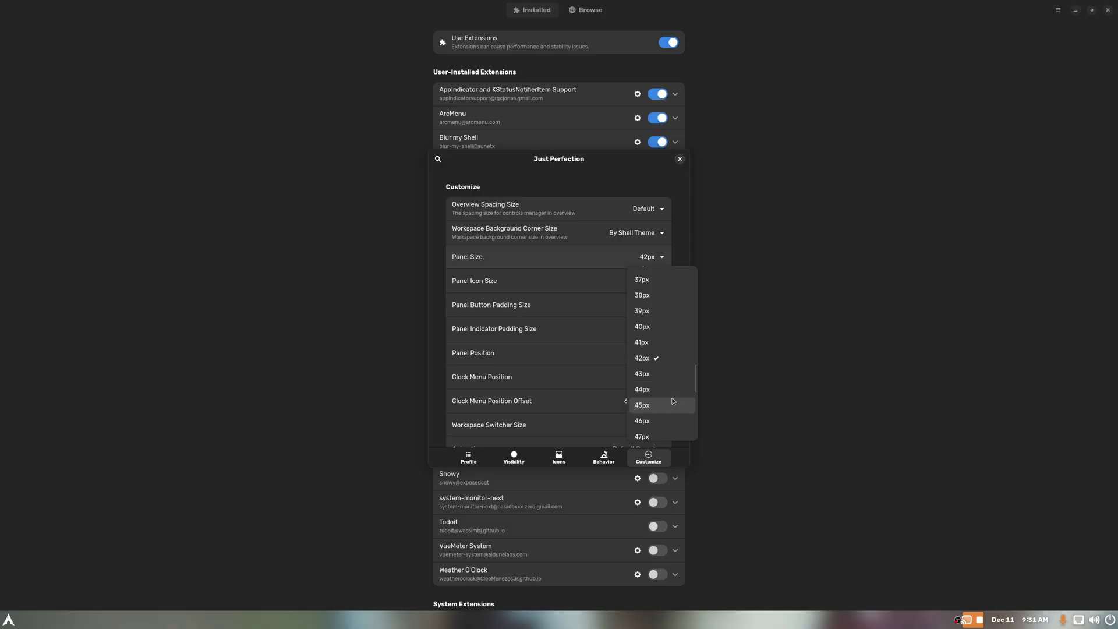
left_click(673, 403)
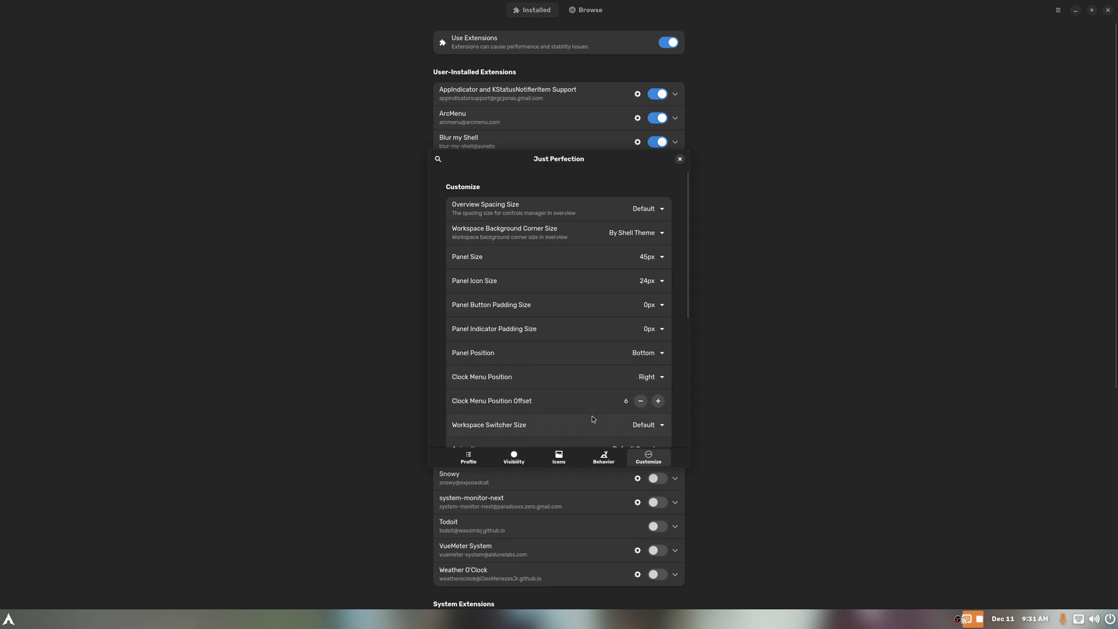
Try adjusting the Clock Menu Position Offset and return it to 6
key("super+v")
key("Escape")
left_click(658, 401)
left_click(640, 401)
left_click(640, 401)
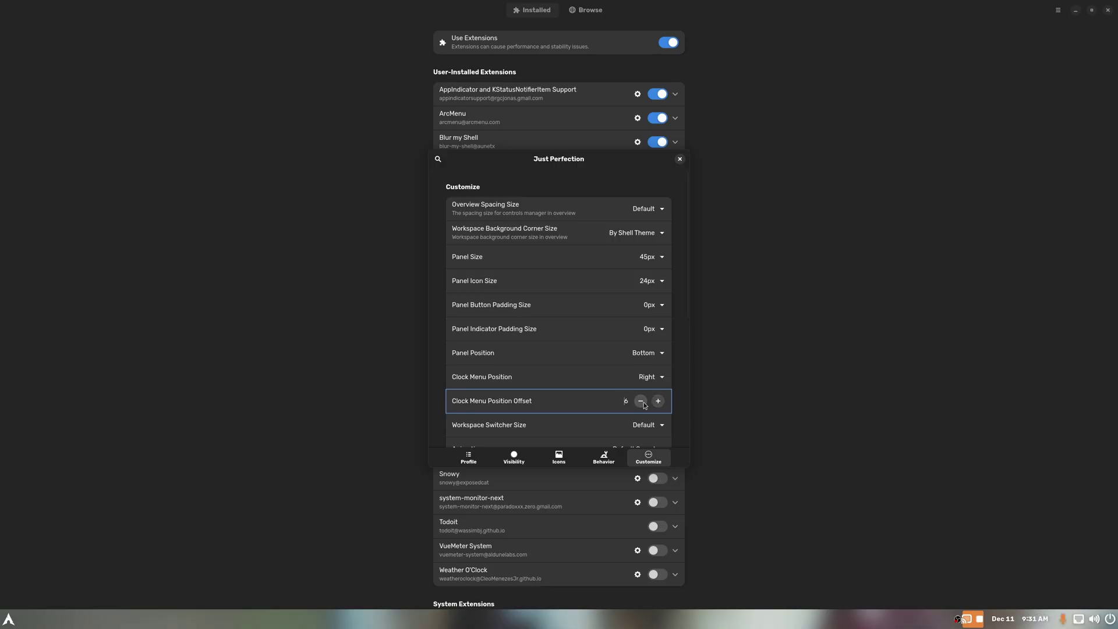
Check the quick settings menu on the panel and close it
left_click(1082, 622)
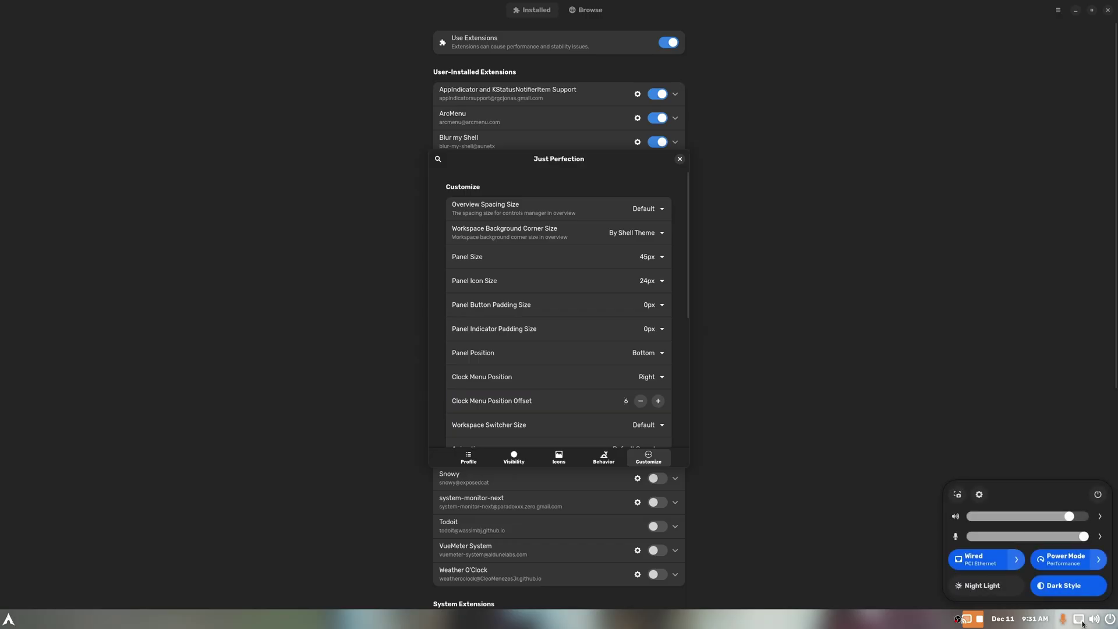
left_click(747, 230)
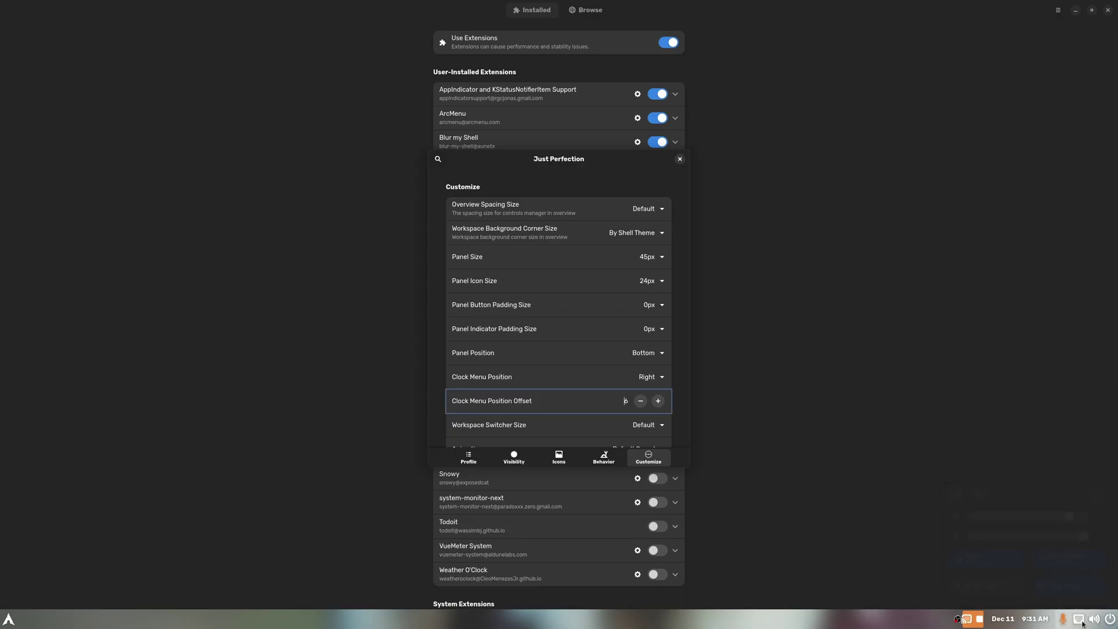
Close the Just Perfection settings, enable the DashBar task bar extension and set its icon size to 26
left_click(680, 160)
left_click(662, 191)
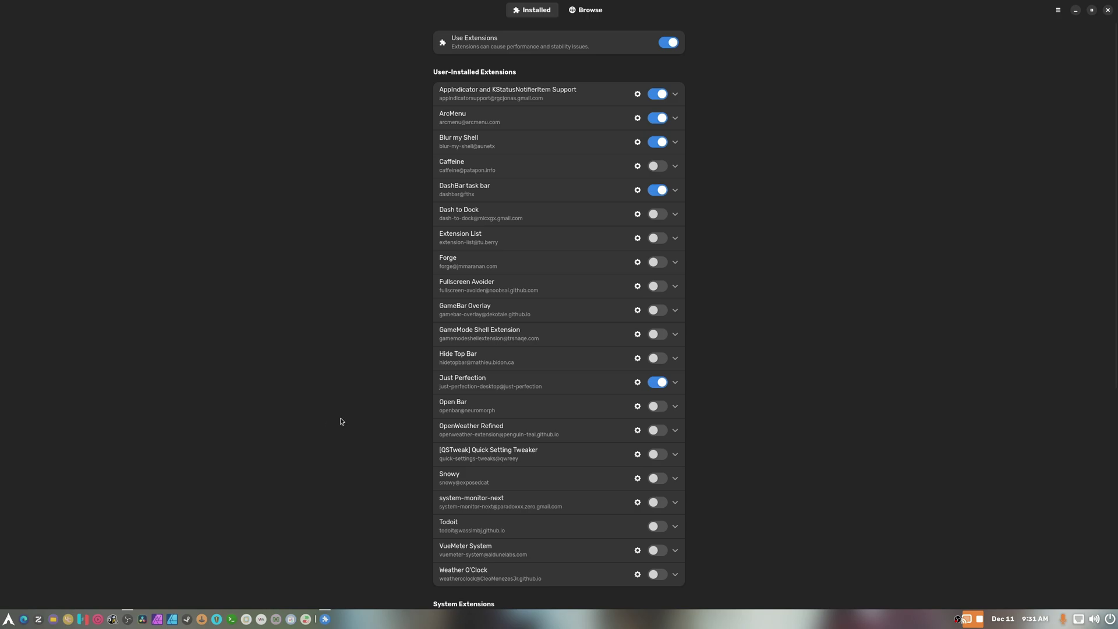
left_click(637, 191)
left_click(667, 343)
left_click(643, 338)
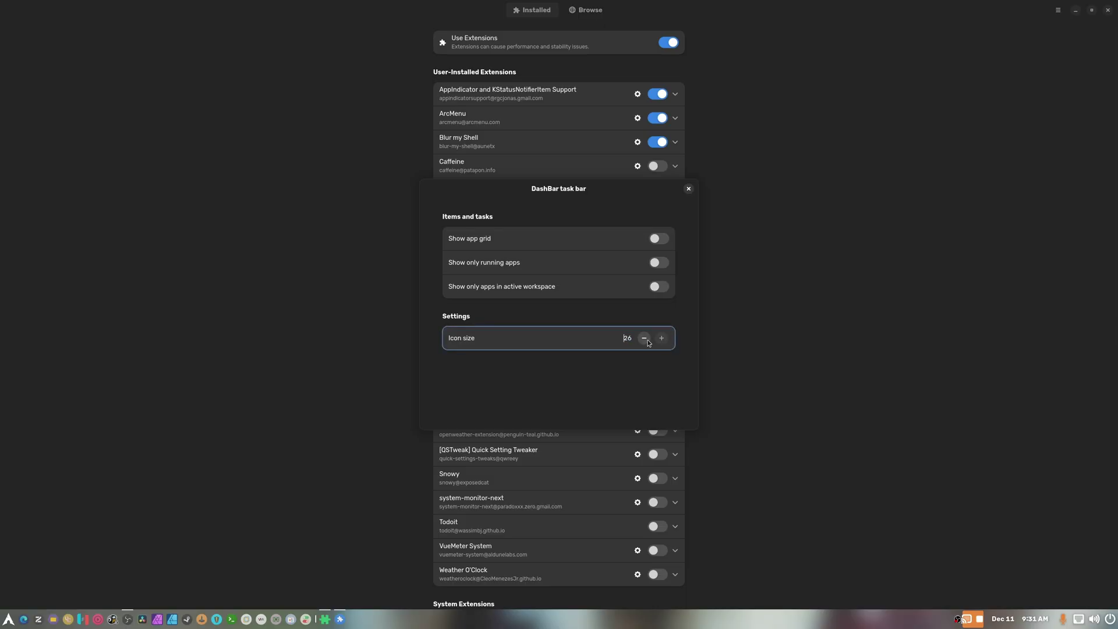
left_click(660, 339)
Try toggling Show app grid and Show only apps in active workspace in the DashBar settings
left_click(658, 239)
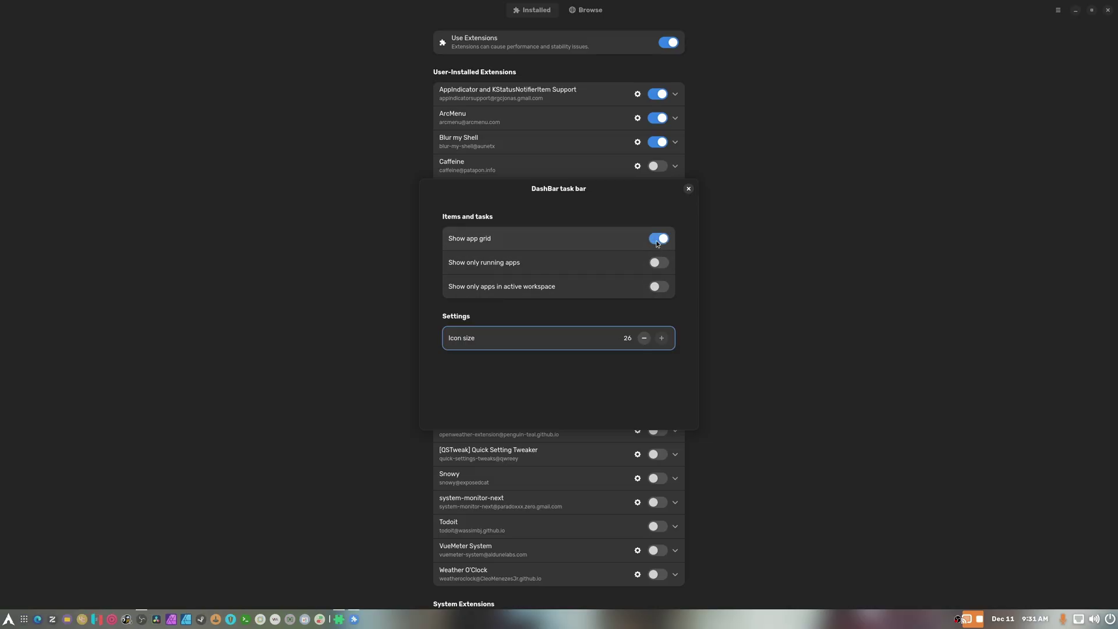
left_click(658, 241)
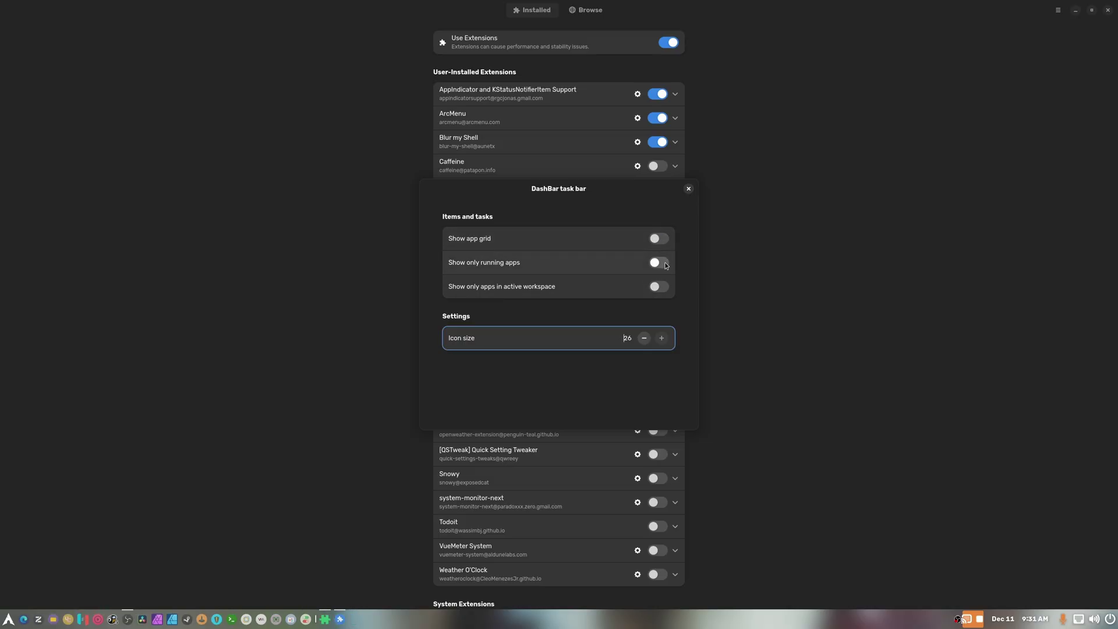
left_click(662, 288)
left_click(662, 287)
left_click(662, 287)
left_click(662, 290)
left_click(689, 188)
Open the Customize settings of the Just Perfection extension
scroll(694, 387, "down", 3)
scroll(563, 384, "up", 2)
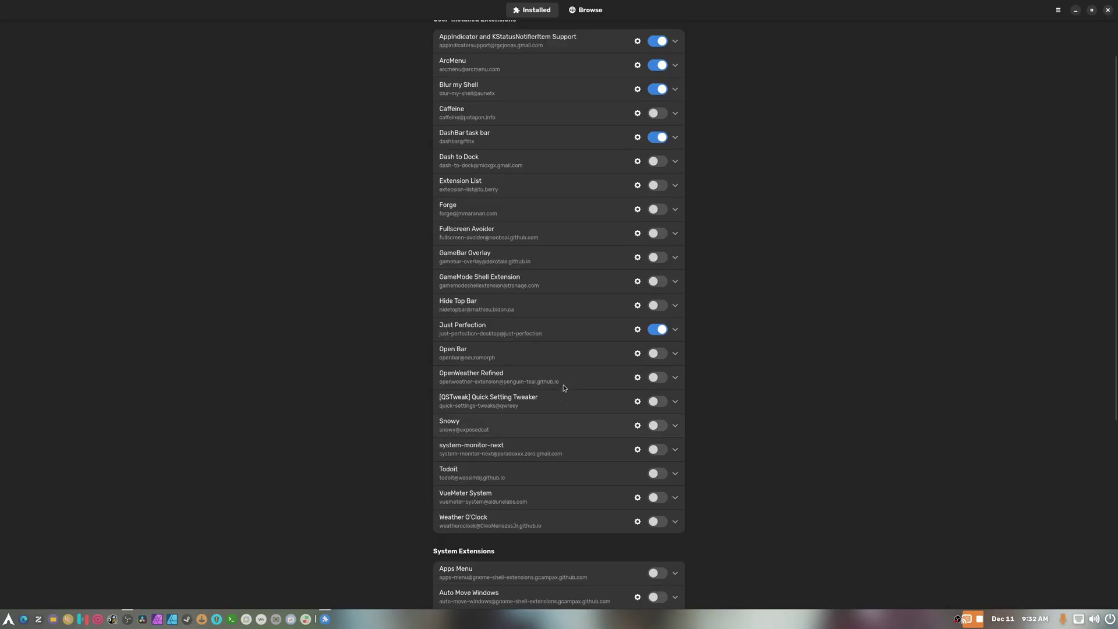
left_click(637, 329)
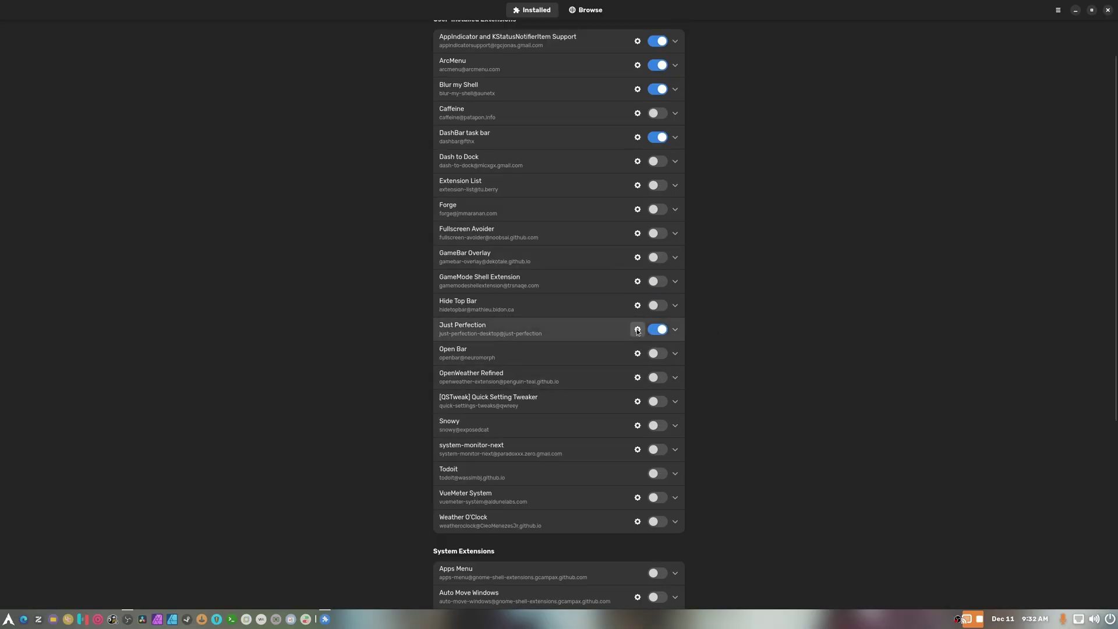
left_click(604, 455)
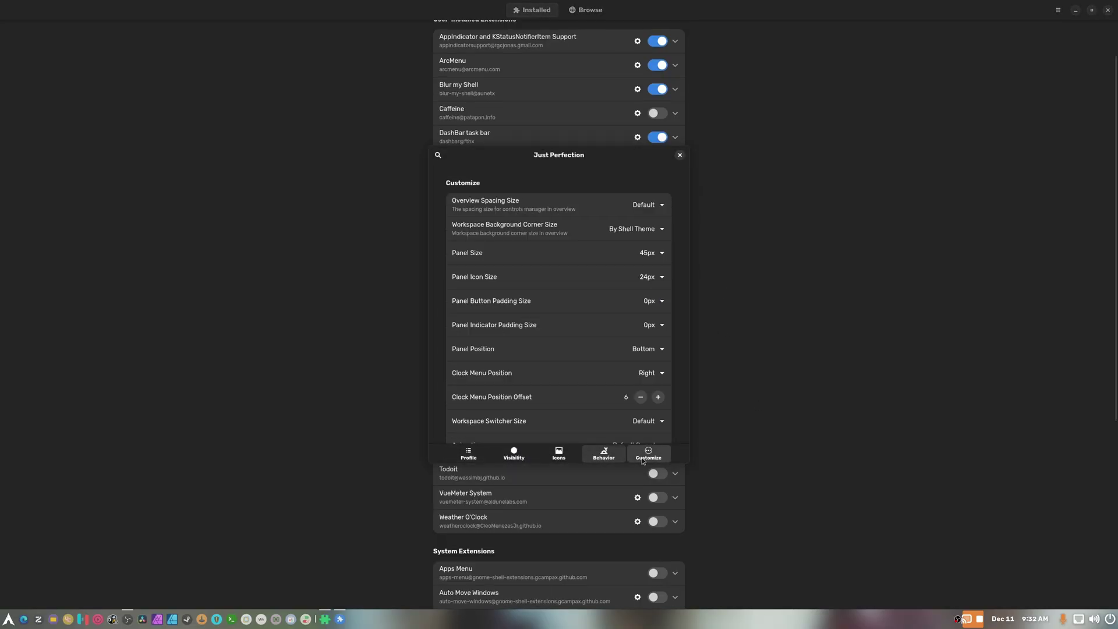
left_click(648, 454)
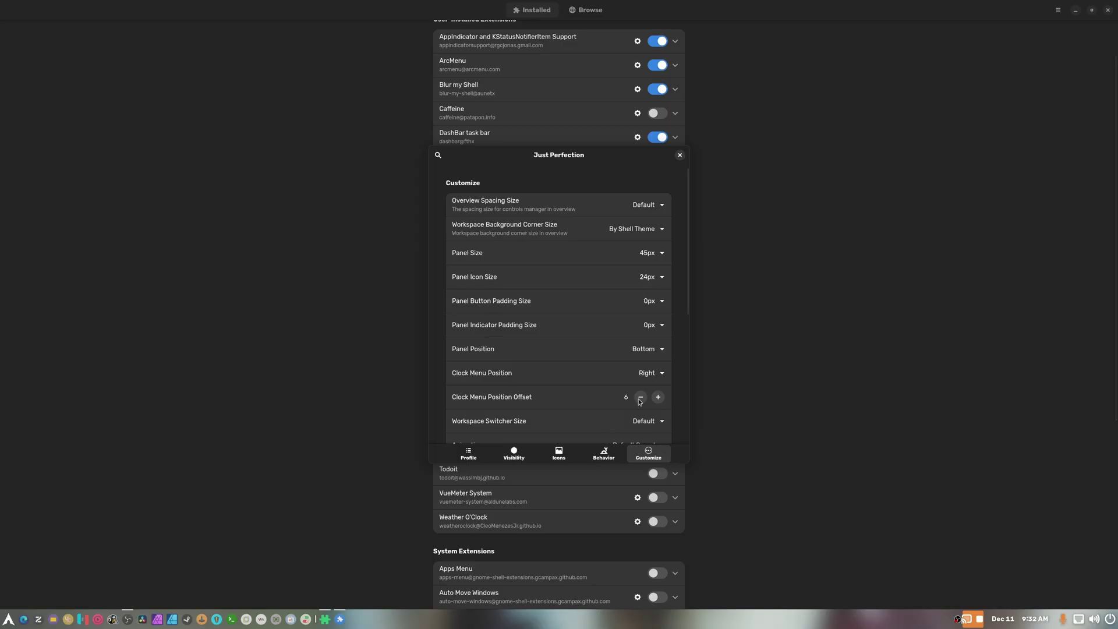
Try Just Perfection's Panel Icon Size at By Shell Theme and at 40px
left_click(663, 278)
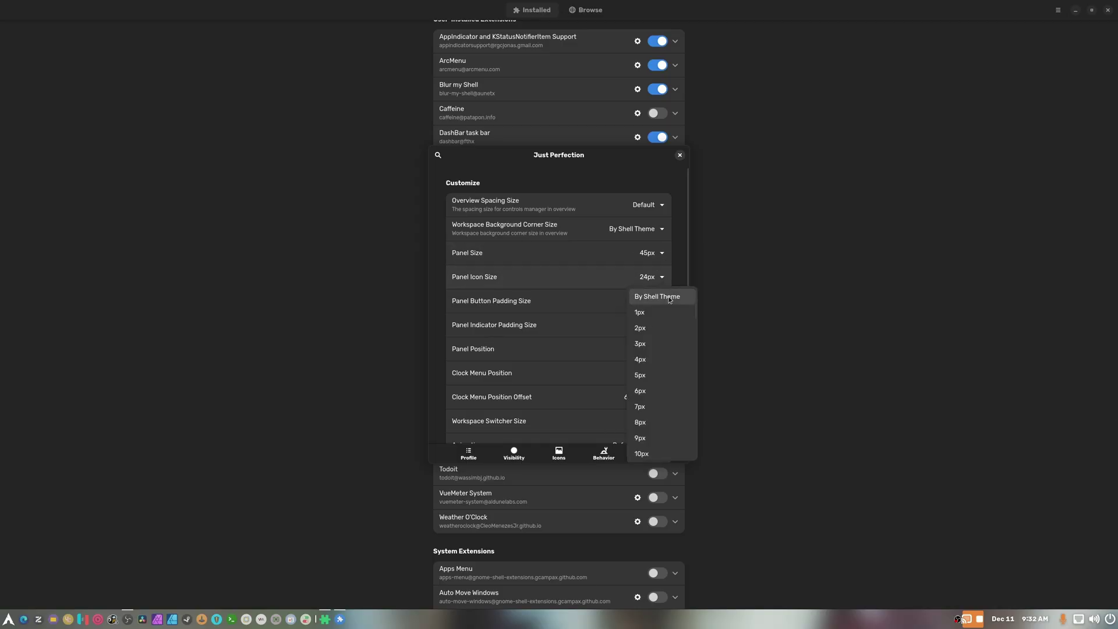
left_click(668, 298)
left_click(663, 276)
scroll(662, 401, "down", 10)
scroll(662, 401, "down", 1)
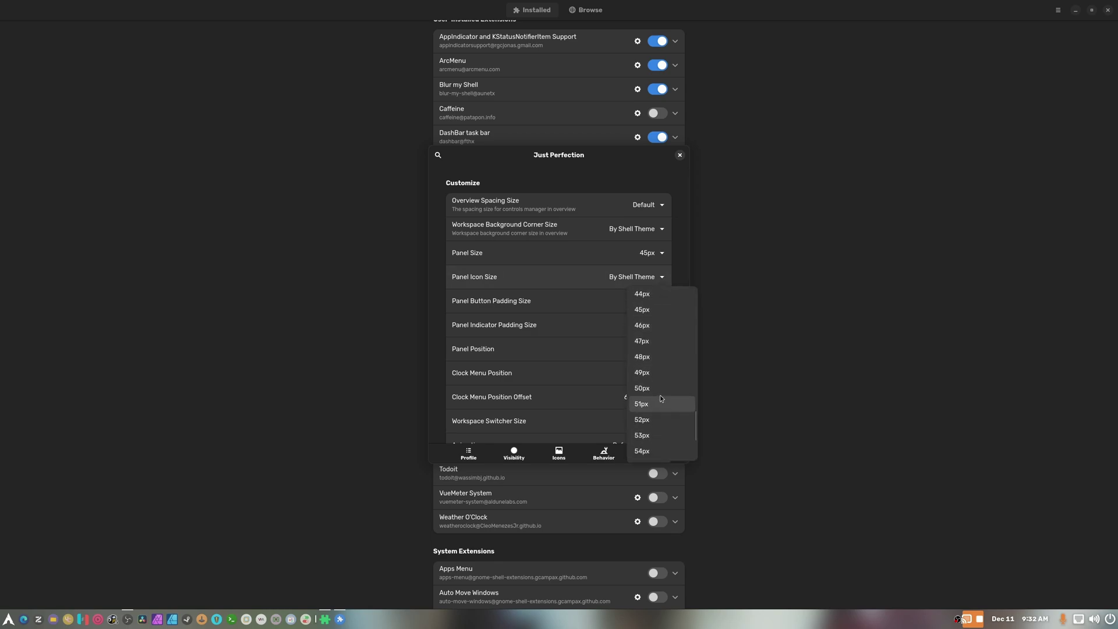
scroll(662, 341, "up", 2)
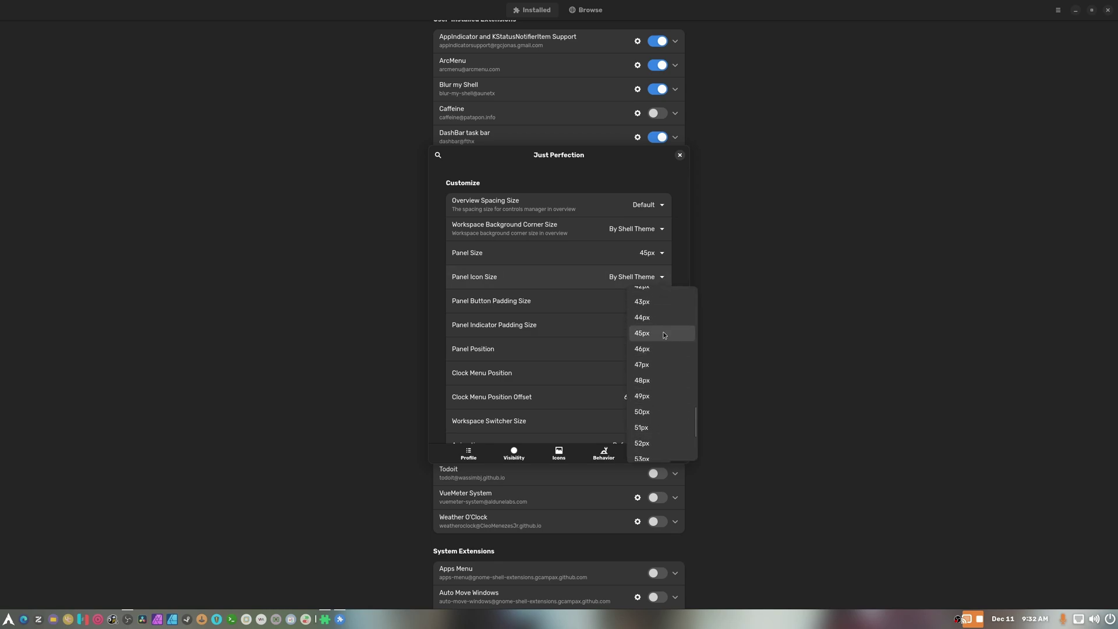
left_click(655, 325)
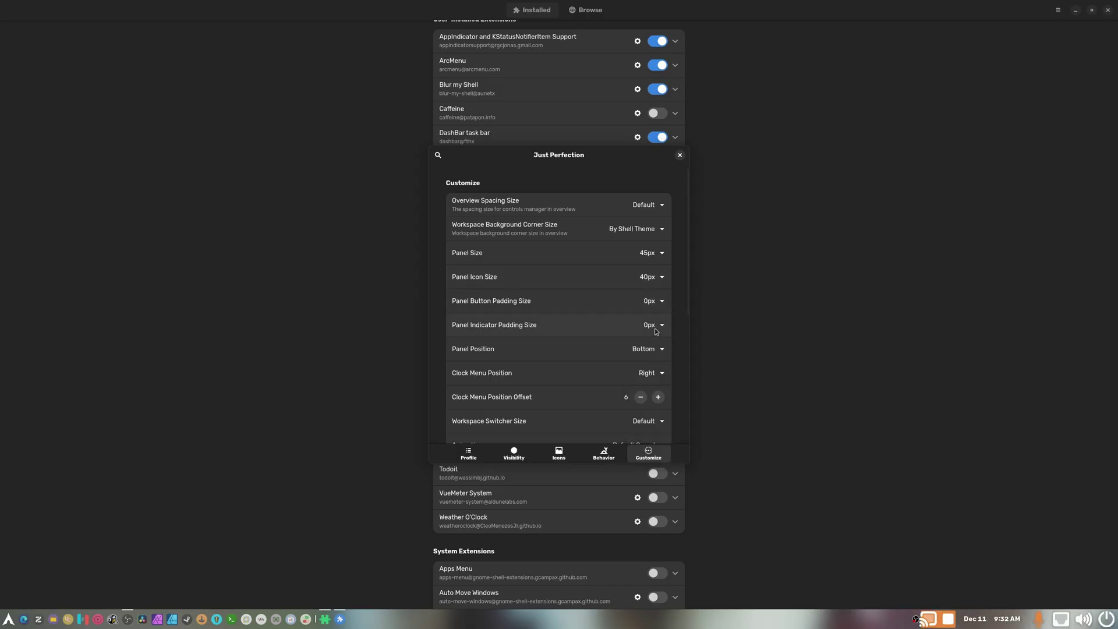
Reduce the Panel Icon Size to 16px in Just Perfection
left_click(651, 282)
scroll(669, 358, "up", 10)
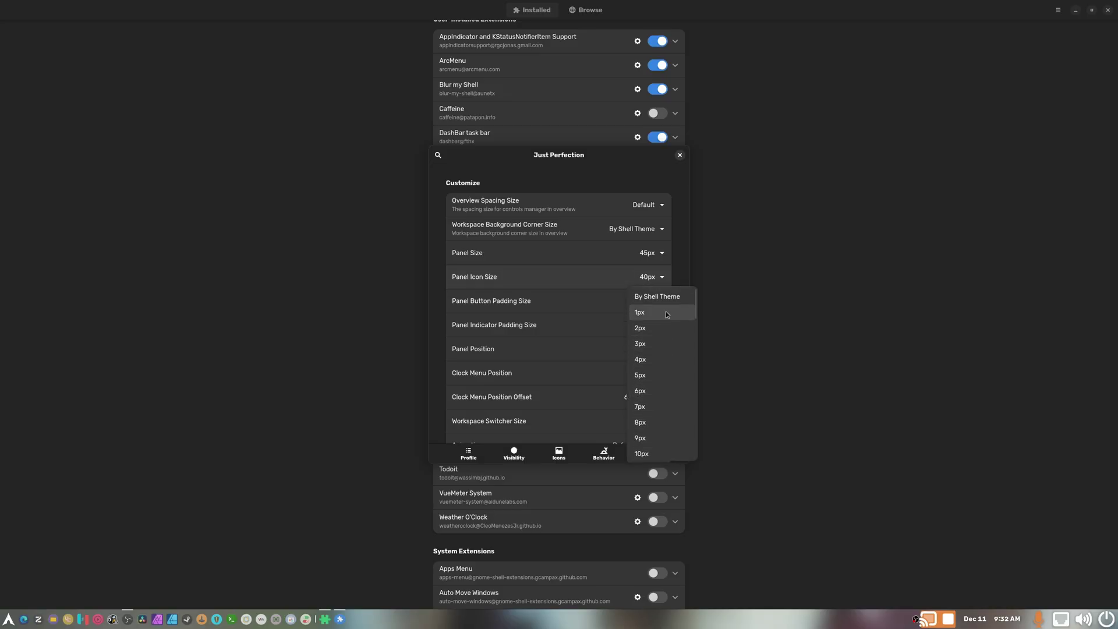
left_click(664, 306)
left_click(662, 302)
scroll(673, 366, "down", 5)
left_click(673, 371)
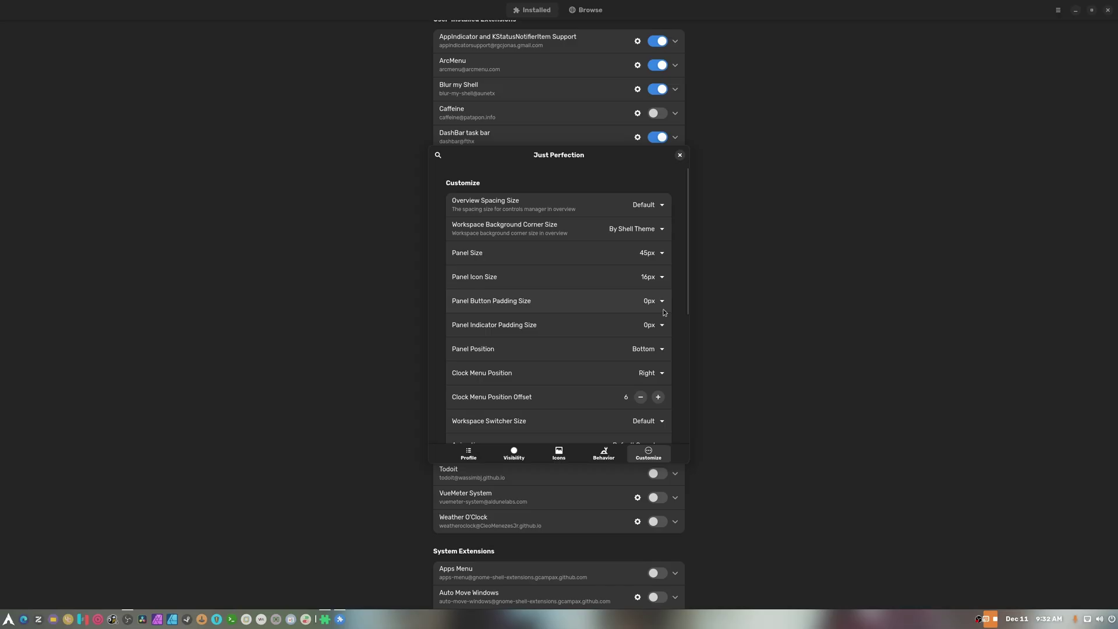
Set the Panel Icon Size to 22px, check ArcMenu on the panel and close the Just Perfection settings
left_click(659, 284)
scroll(672, 363, "down", 1)
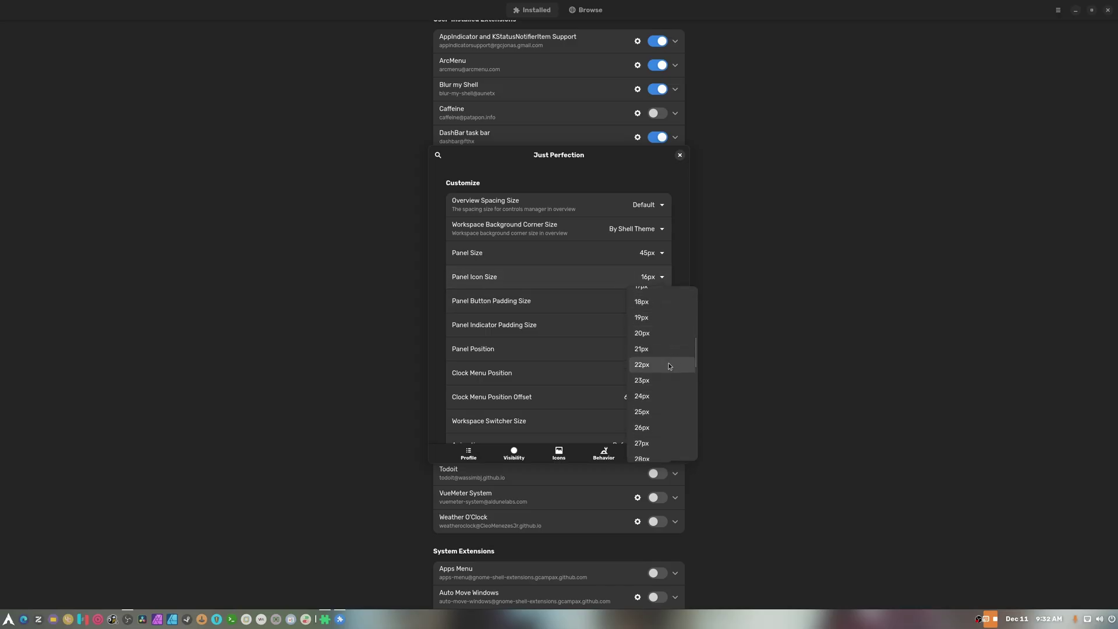
left_click(669, 366)
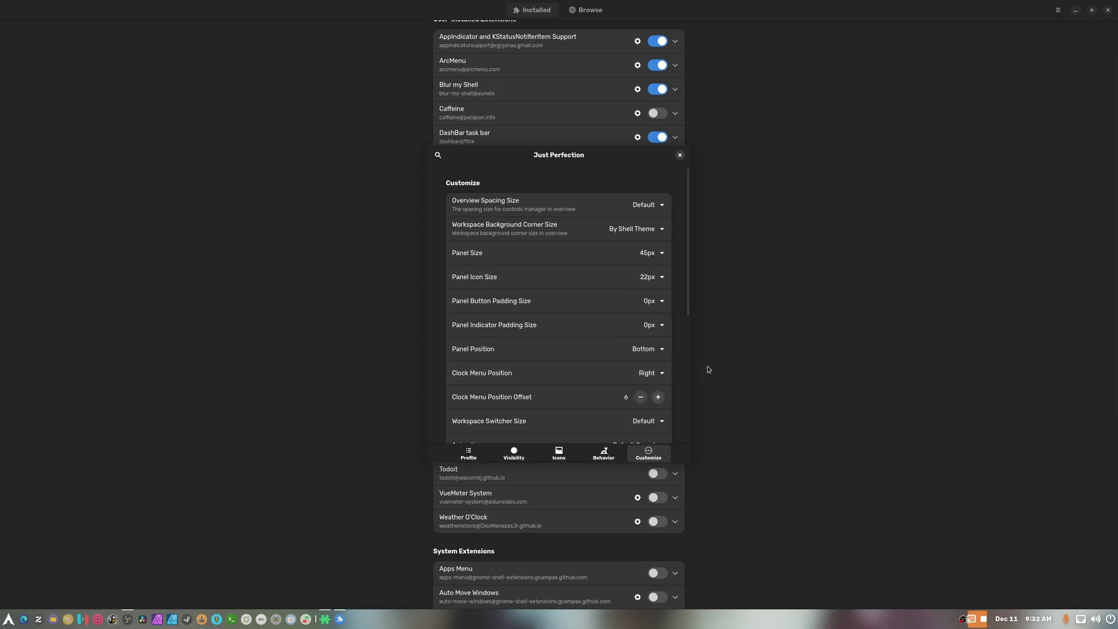
left_click(8, 620)
left_click(8, 619)
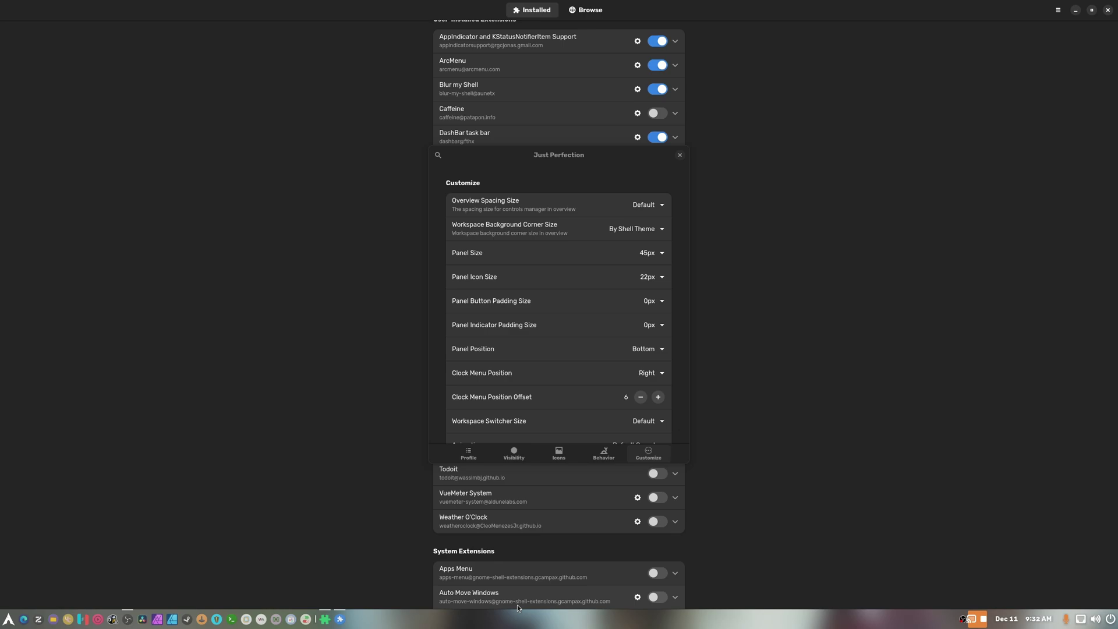
left_click(679, 154)
Review the Icon size setting of the DashBar task bar extension and close its settings
left_click(637, 138)
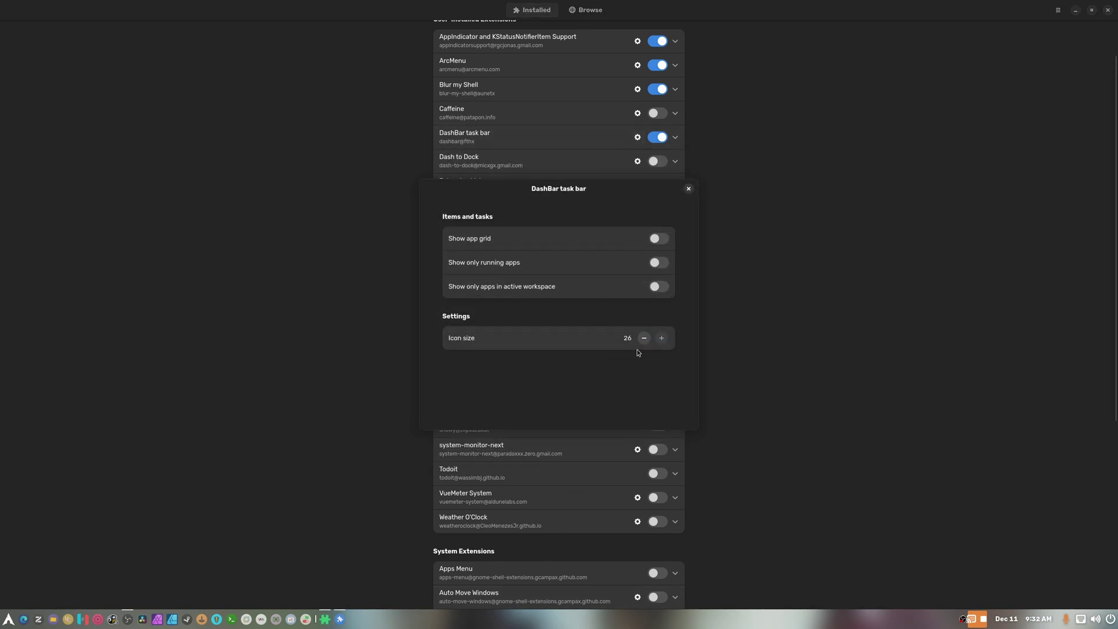
double_click(627, 341)
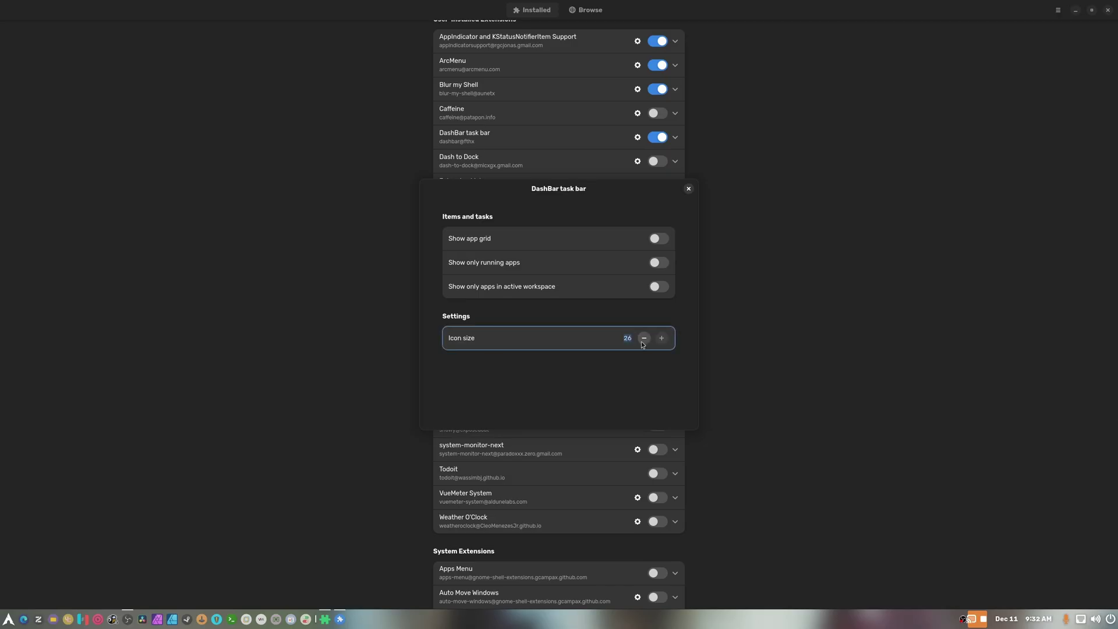
key("Left")
left_click(689, 189)
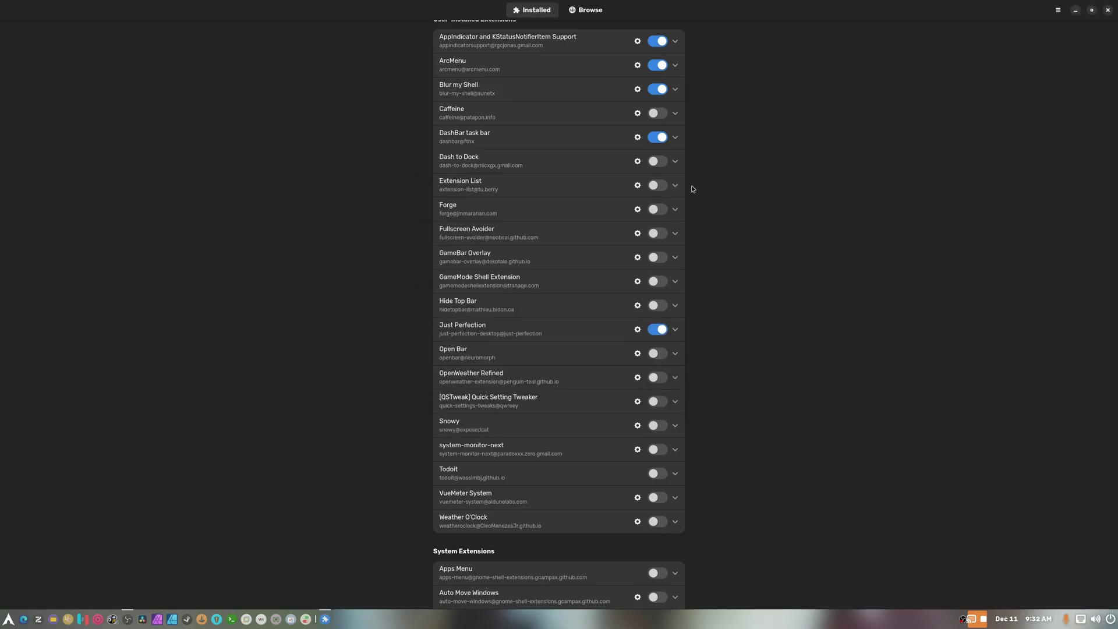
Launch dconf Editor and accept its warning about changing settings carefully
key("super")
type("dconf")
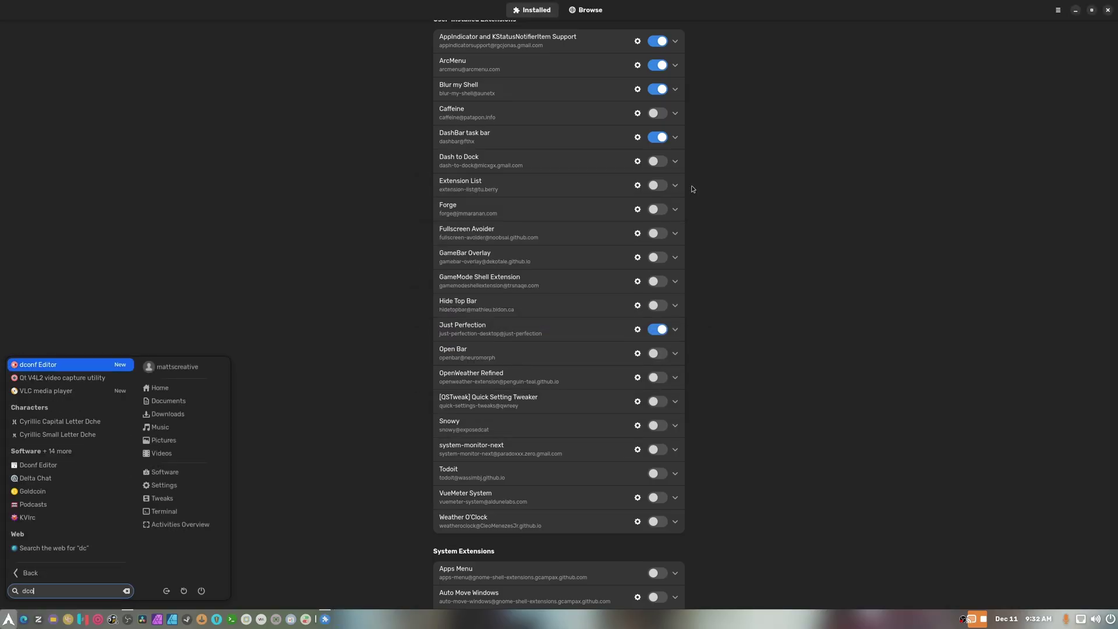
key("Return")
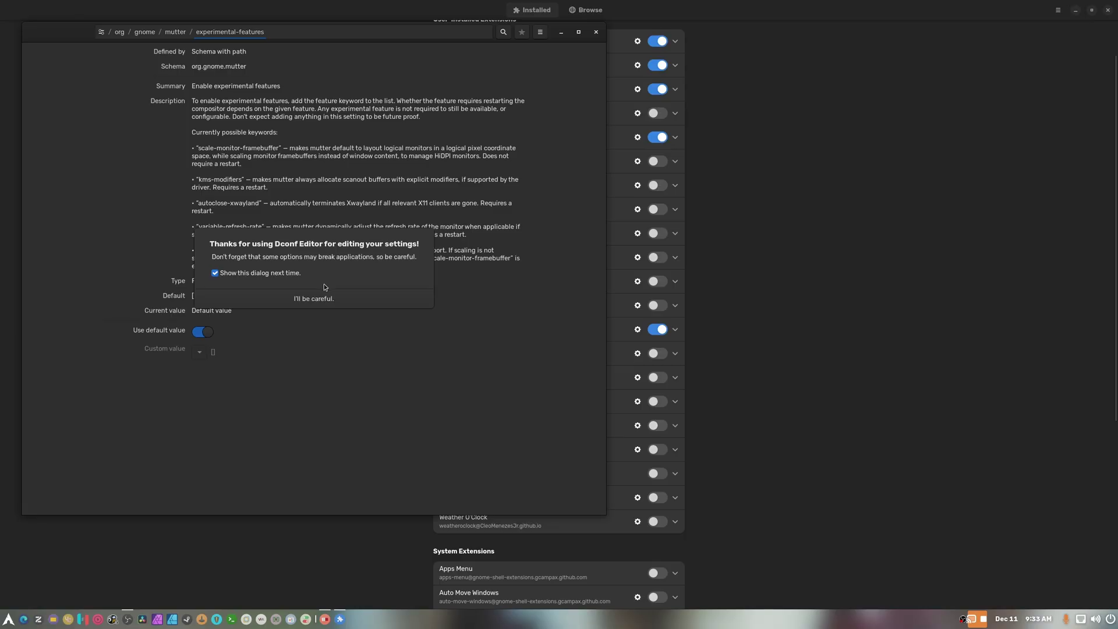
left_click(321, 298)
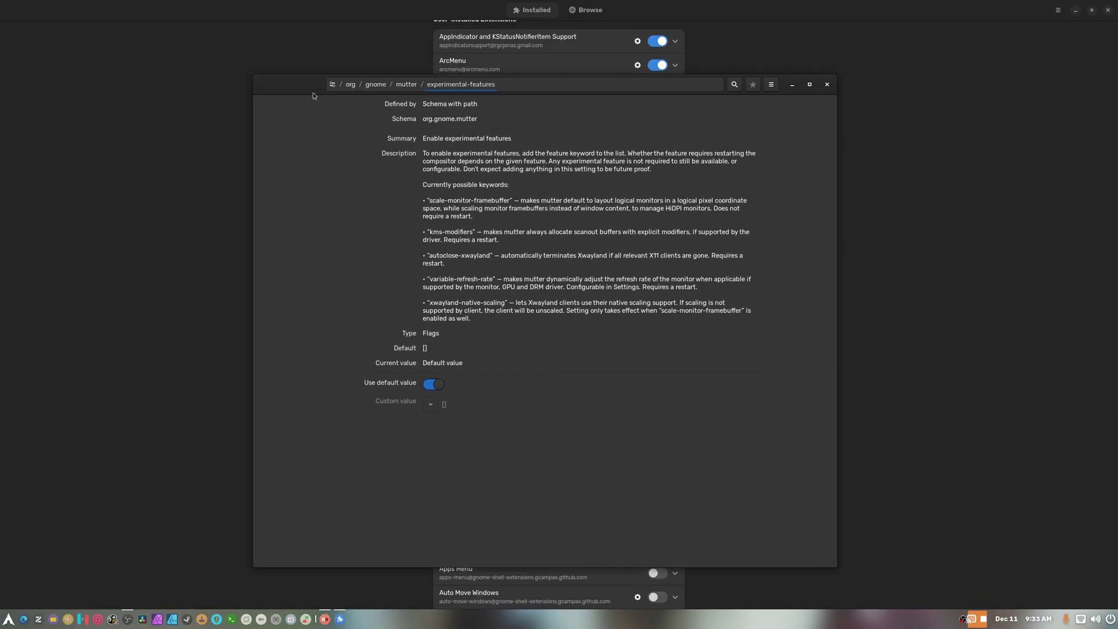
Turn off the default value for mutter's experimental-features key and view the available custom flags
left_click(437, 377)
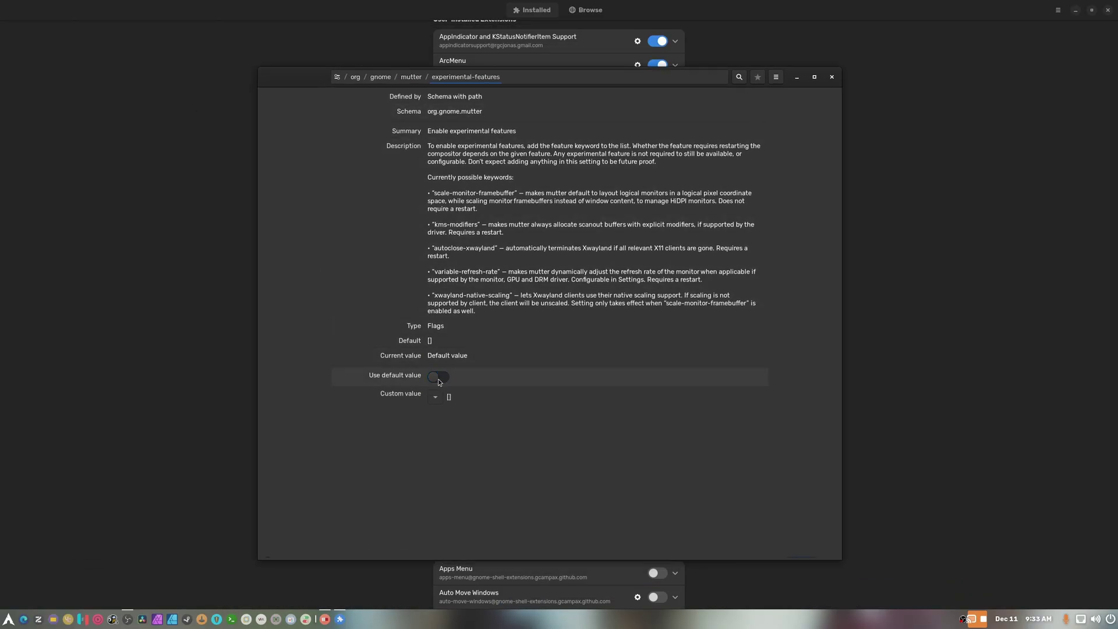
left_click(434, 399)
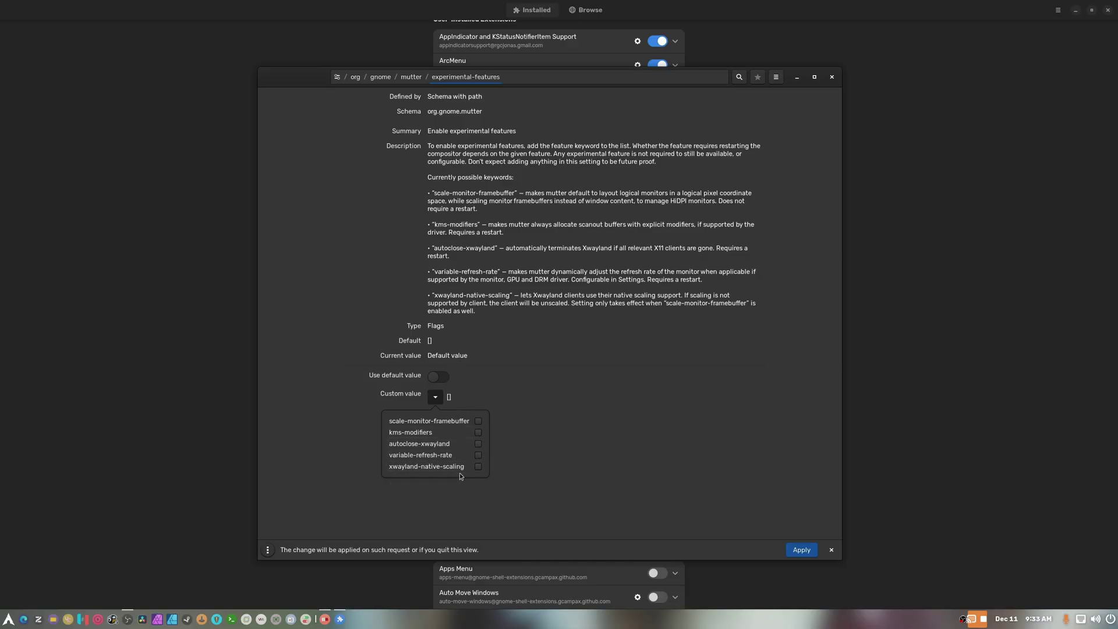
left_click(812, 391)
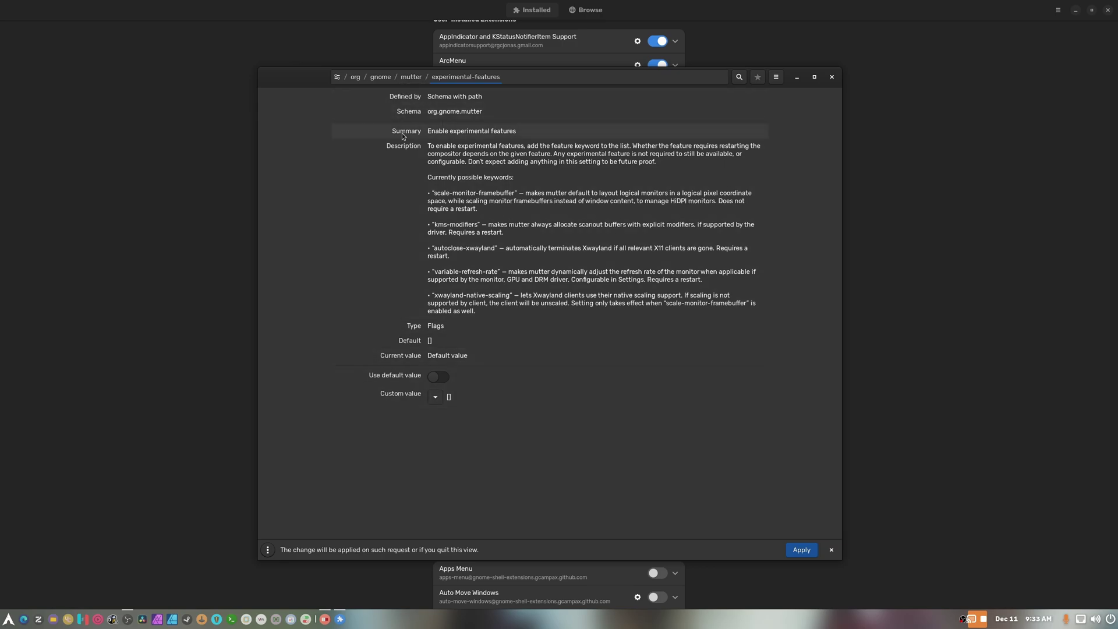
Search dconf Editor for "dash" and open the icon-size key of the dashbar extension
left_click(739, 76)
type("dash")
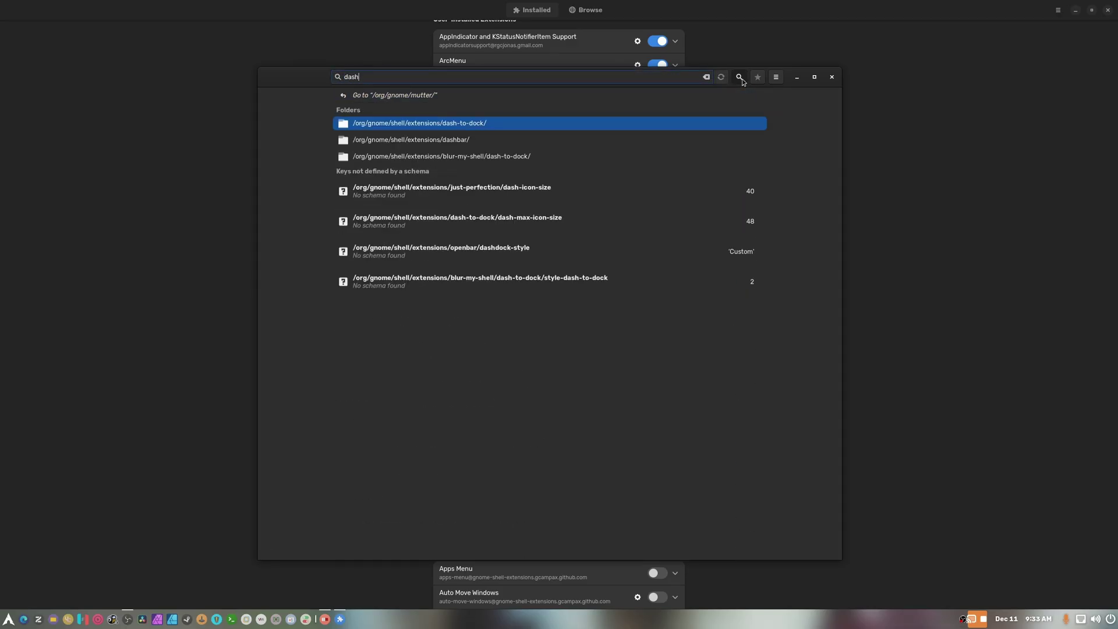
left_click(427, 135)
left_click(756, 134)
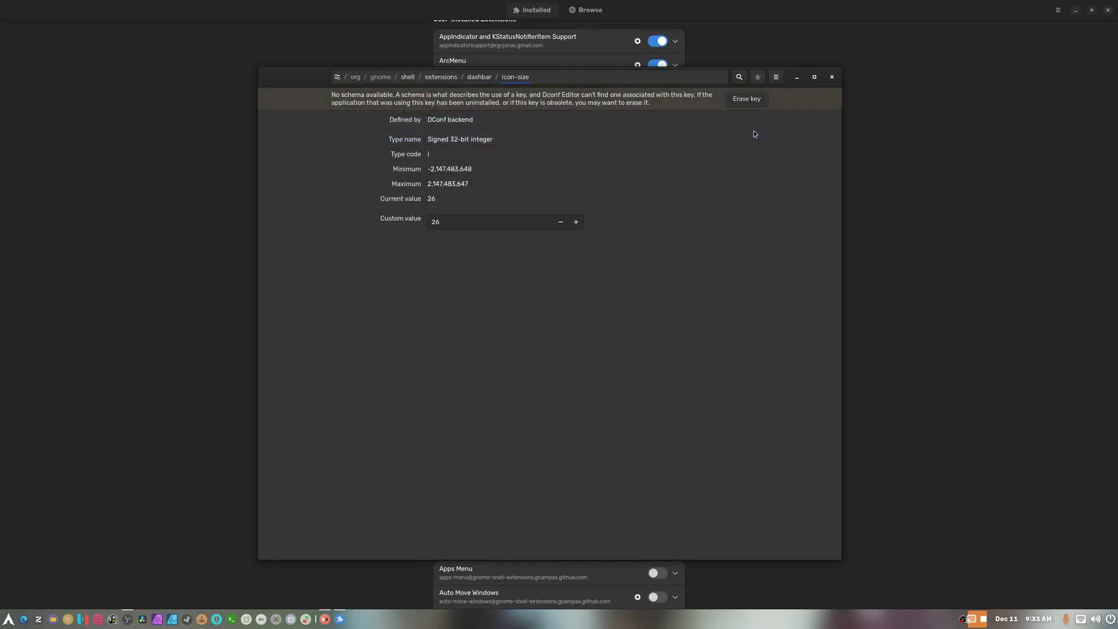
Set the dashbar icon-size custom value to 40, apply it and close dconf Editor
left_click(576, 222)
left_click(575, 222)
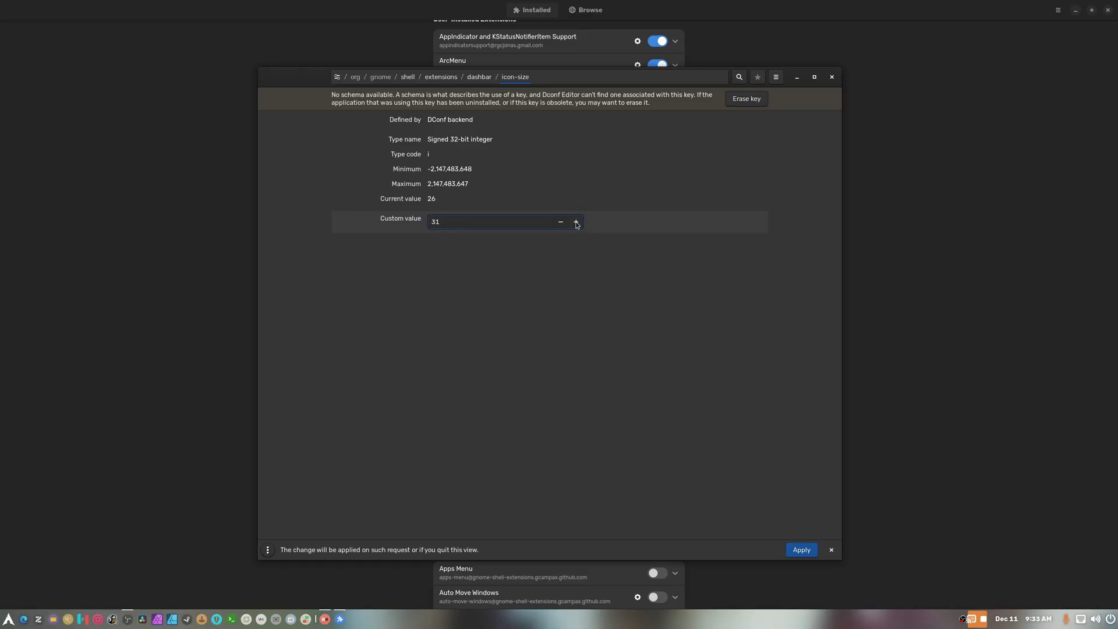
left_click(575, 222)
left_click(576, 222)
left_click(419, 218)
type("40")
left_click(791, 551)
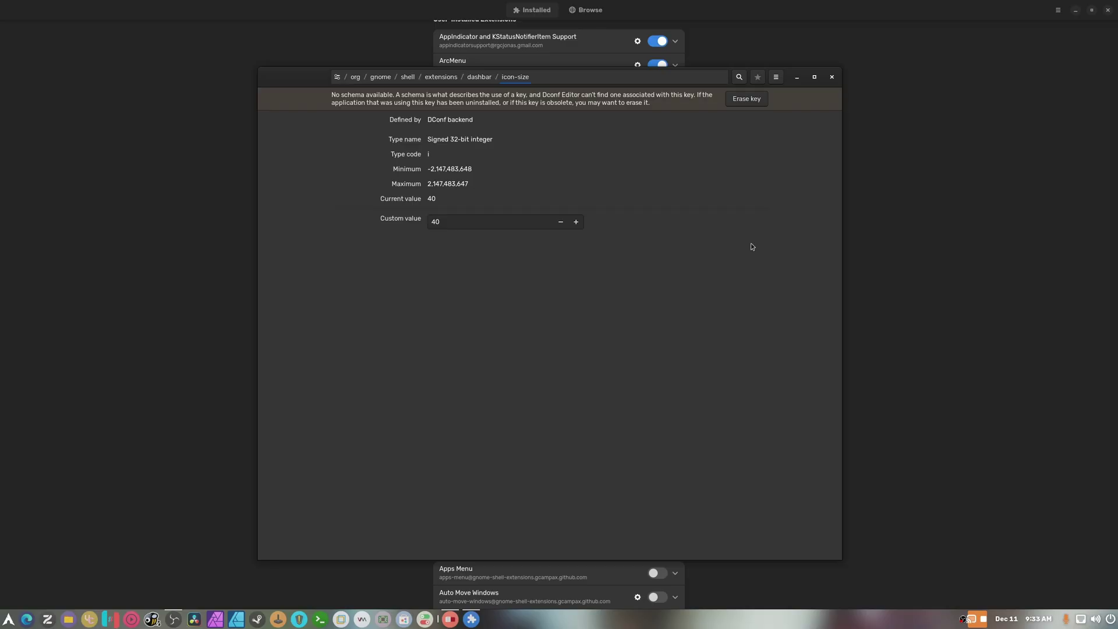
left_click(831, 77)
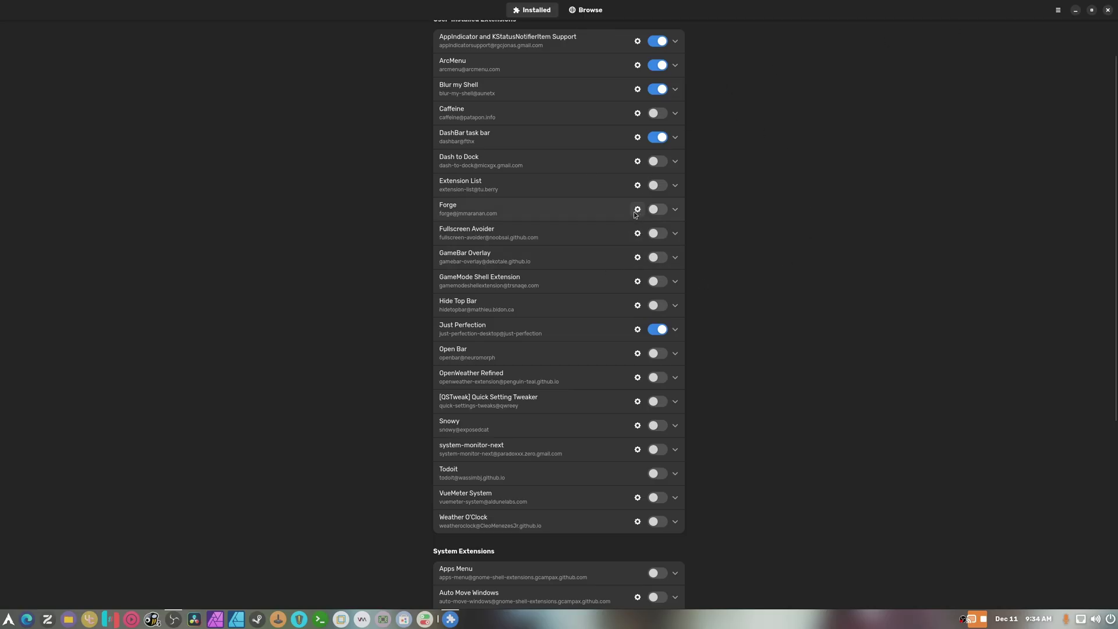
Check ArcMenu and the quick settings menu on the bottom taskbar
left_click(11, 620)
left_click(13, 619)
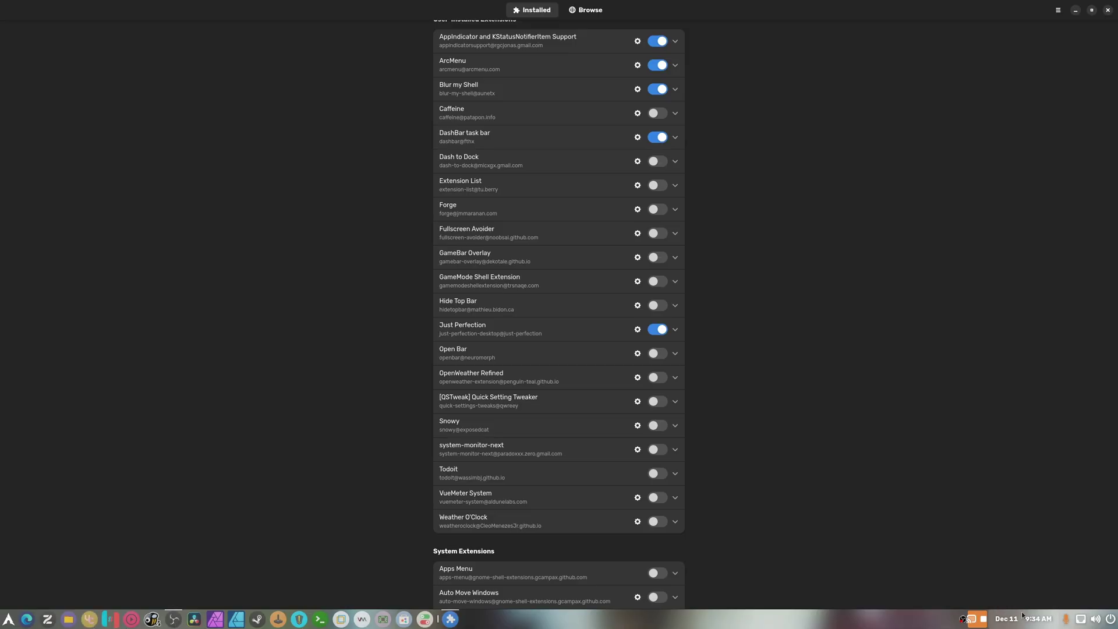
left_click(1095, 619)
left_click(1095, 619)
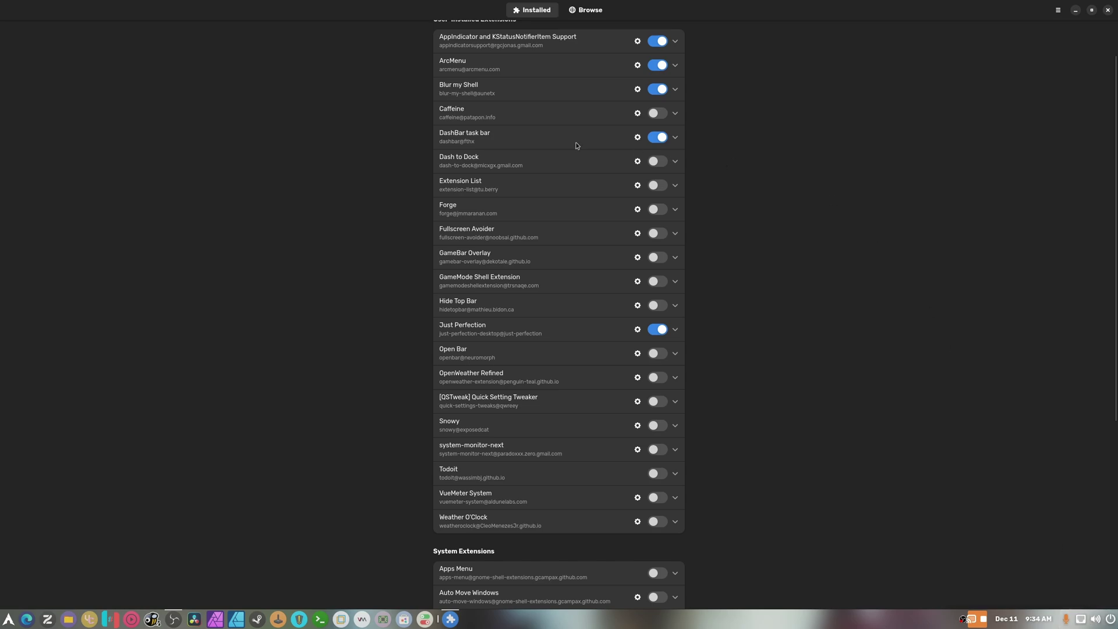
scroll(639, 152, "up", 2)
scroll(634, 280, "down", 10)
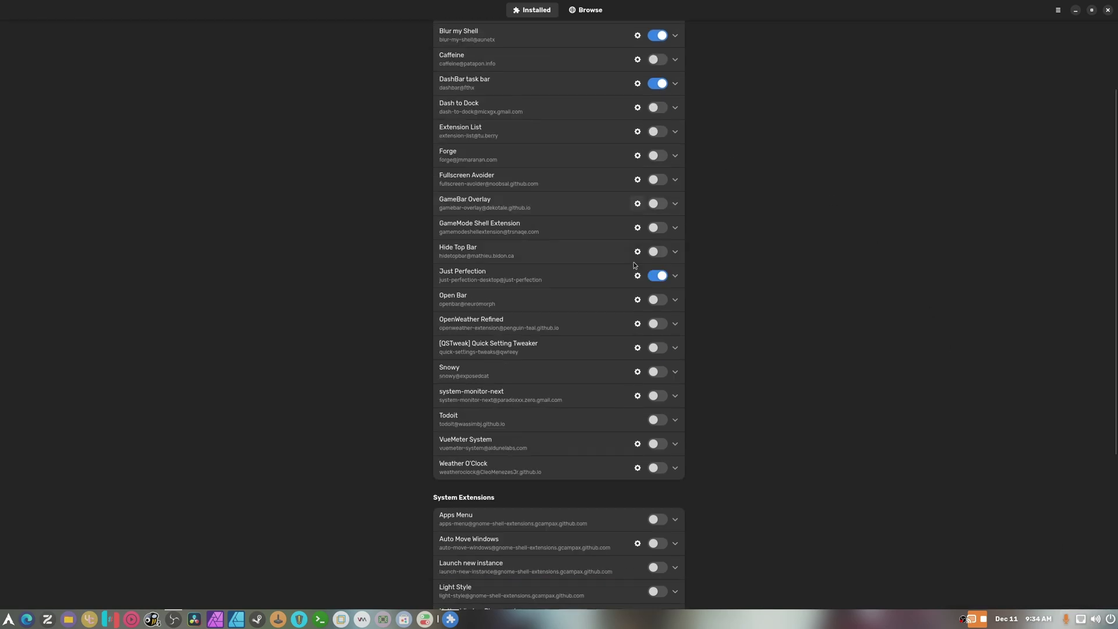
scroll(634, 280, "up", 10)
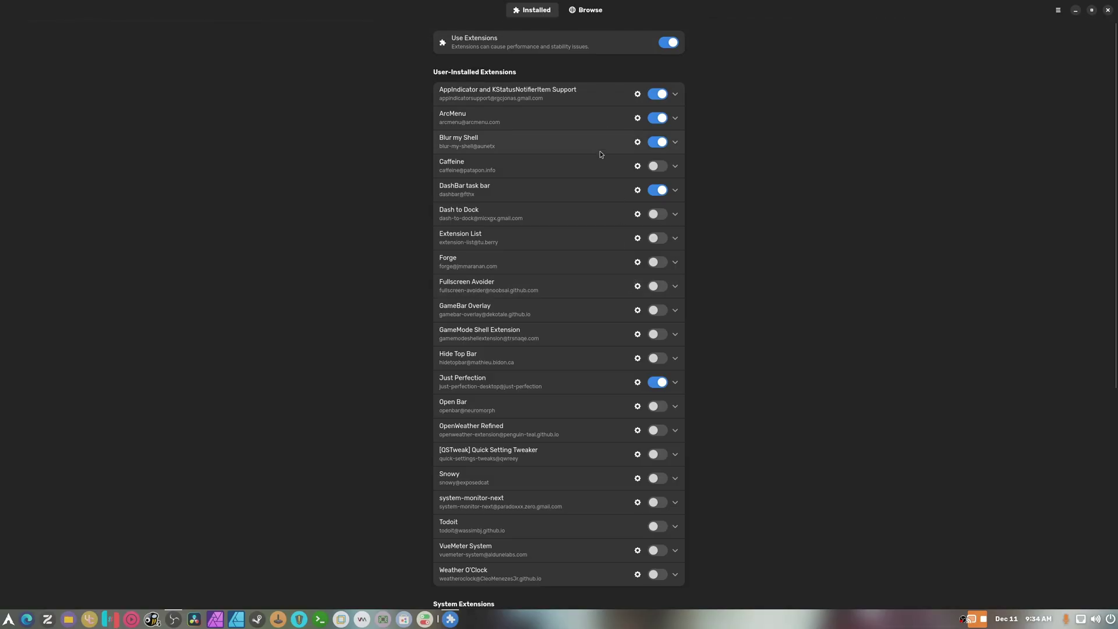
Enable the Quick Setting Tweaker extension and check its effect on the quick settings menu
left_click(657, 454)
left_click(1081, 621)
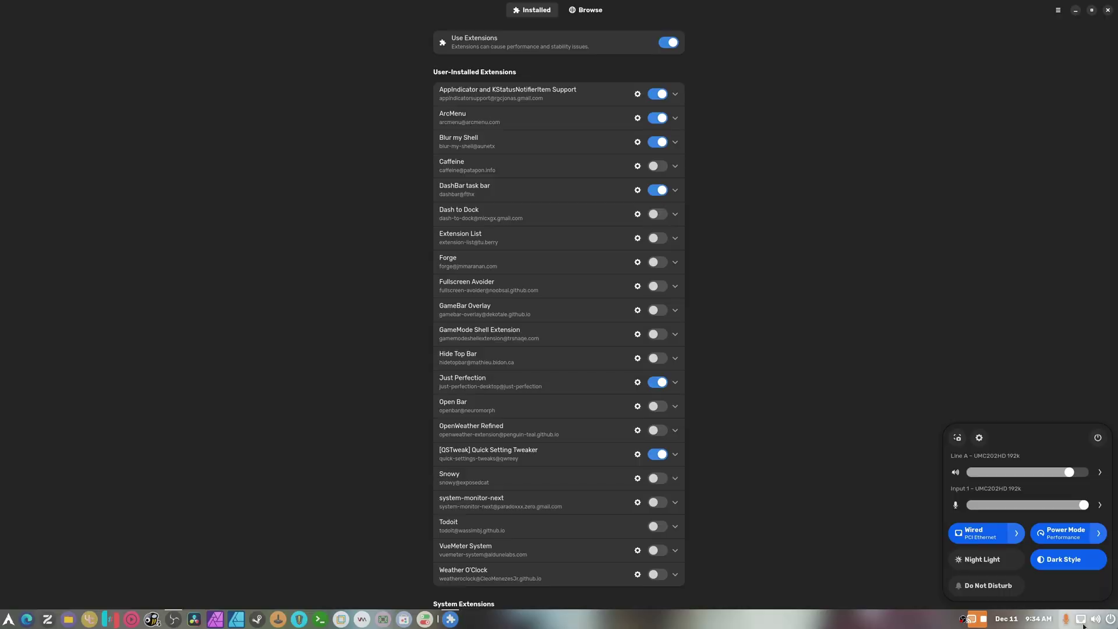
left_click(1081, 622)
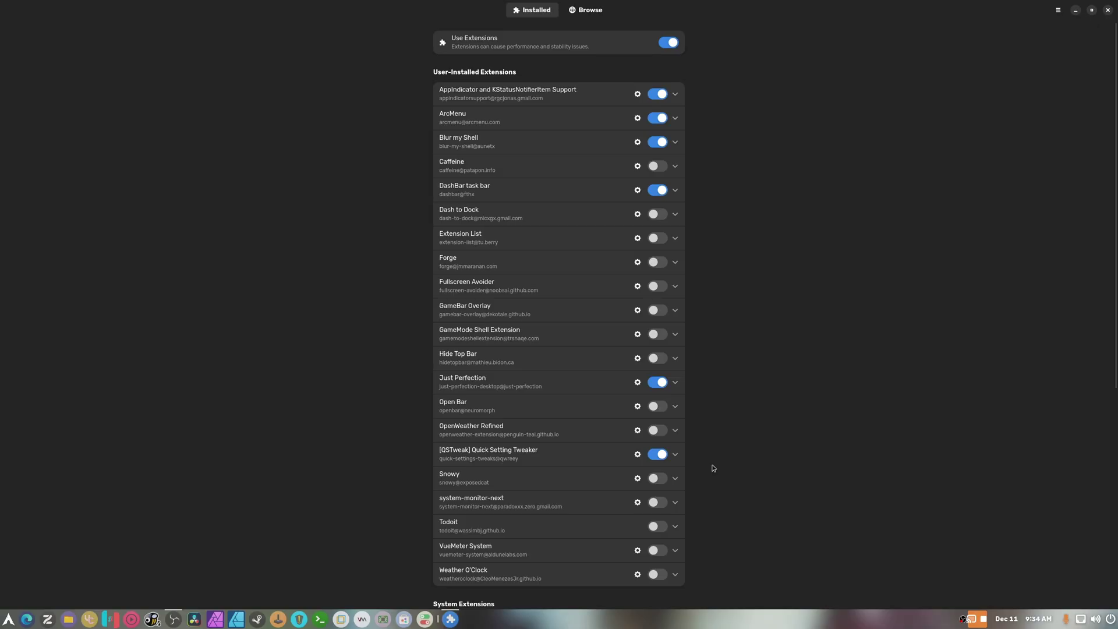
Try the Open Bar extension's look on the bottom taskbar and leave the extension disabled
left_click(657, 406)
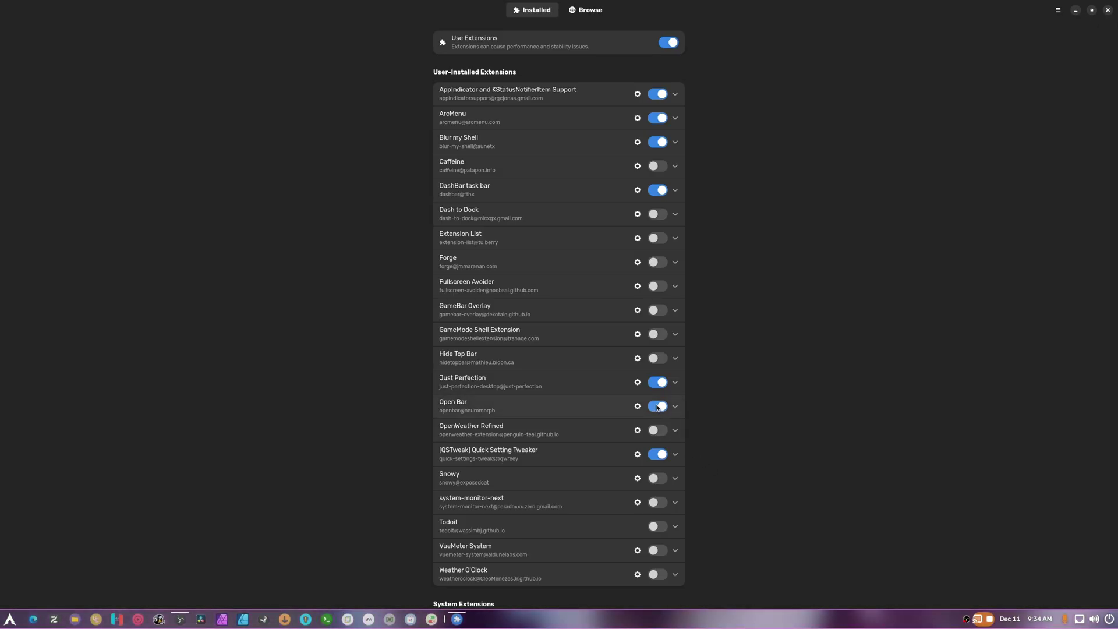
left_click(657, 406)
left_click(657, 406)
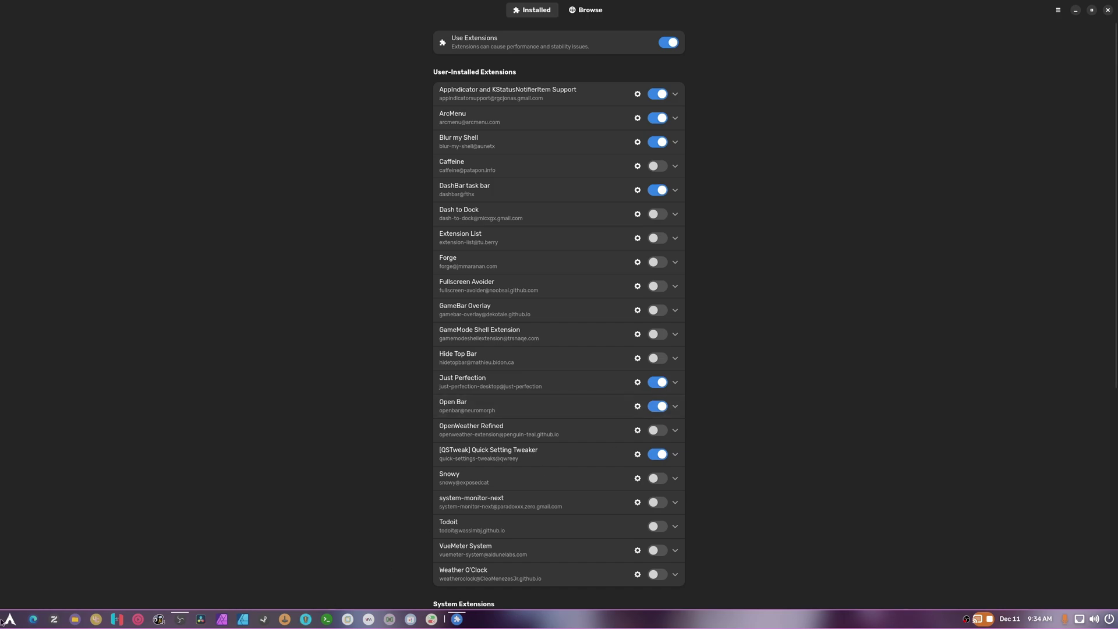
left_click(651, 414)
left_click(657, 405)
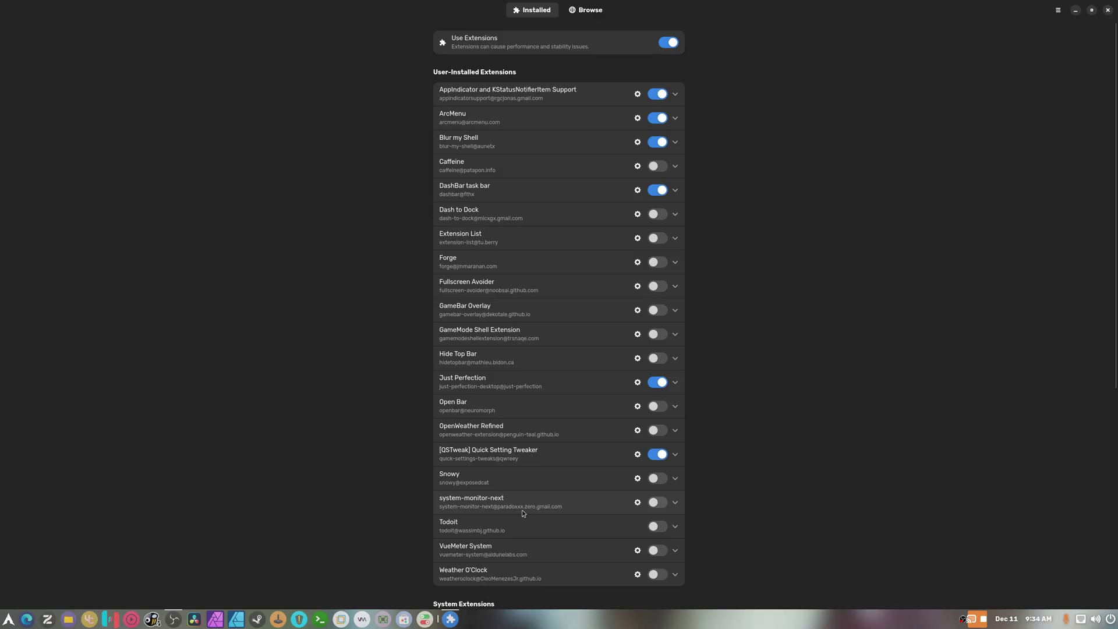
Enable OpenWeather Refined and set its layout to place the weather indicator on the taskbar's right end
left_click(655, 431)
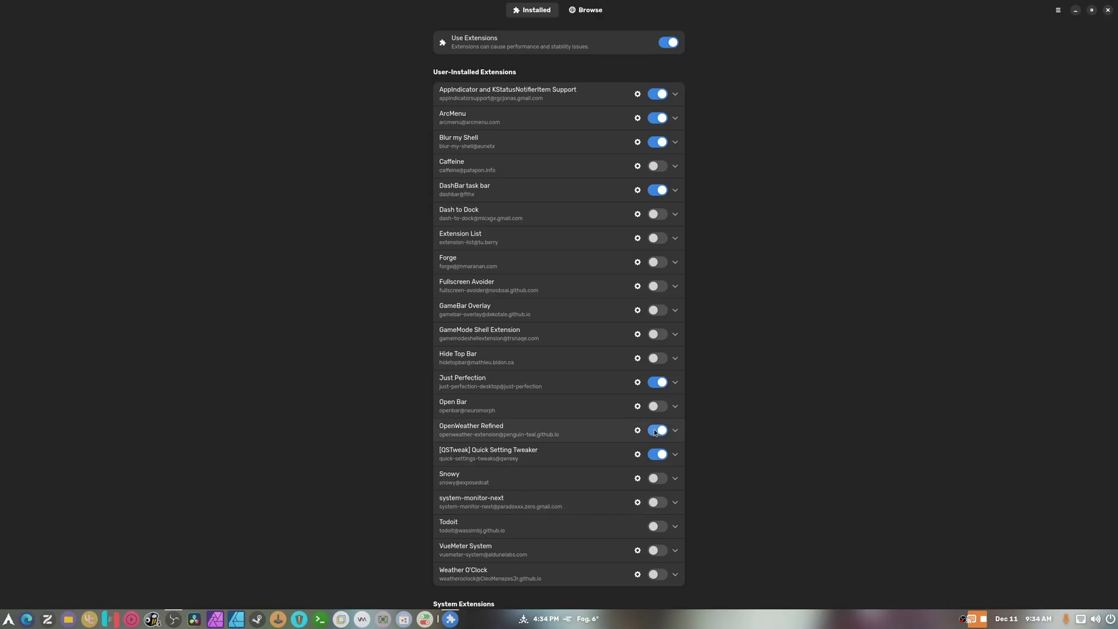
left_click(639, 431)
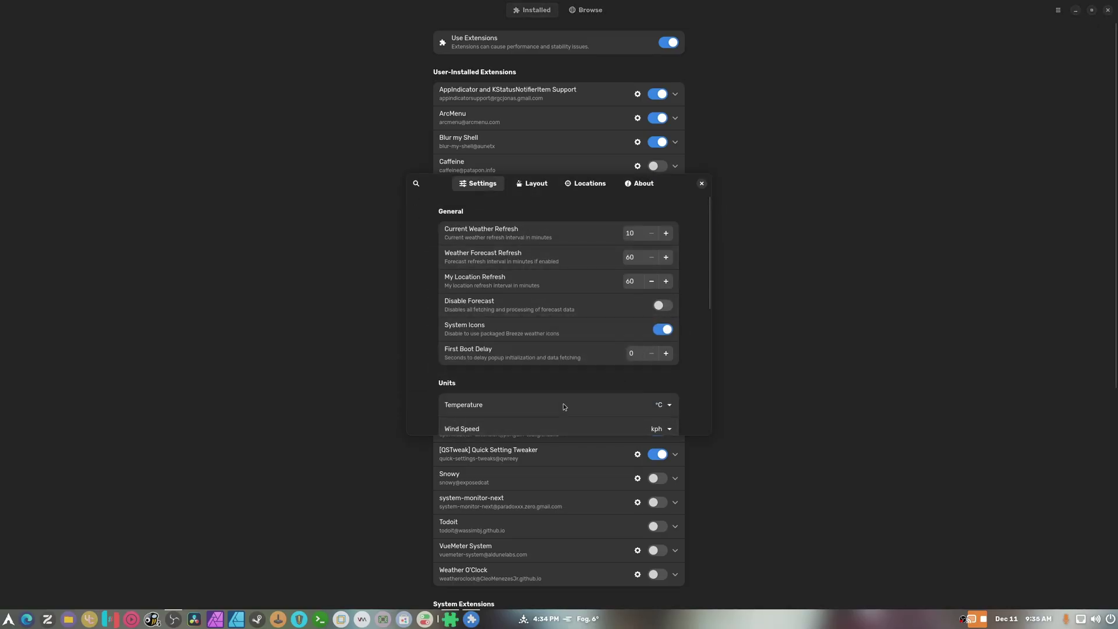
left_click(531, 184)
left_click(655, 233)
left_click(659, 269)
left_click(702, 183)
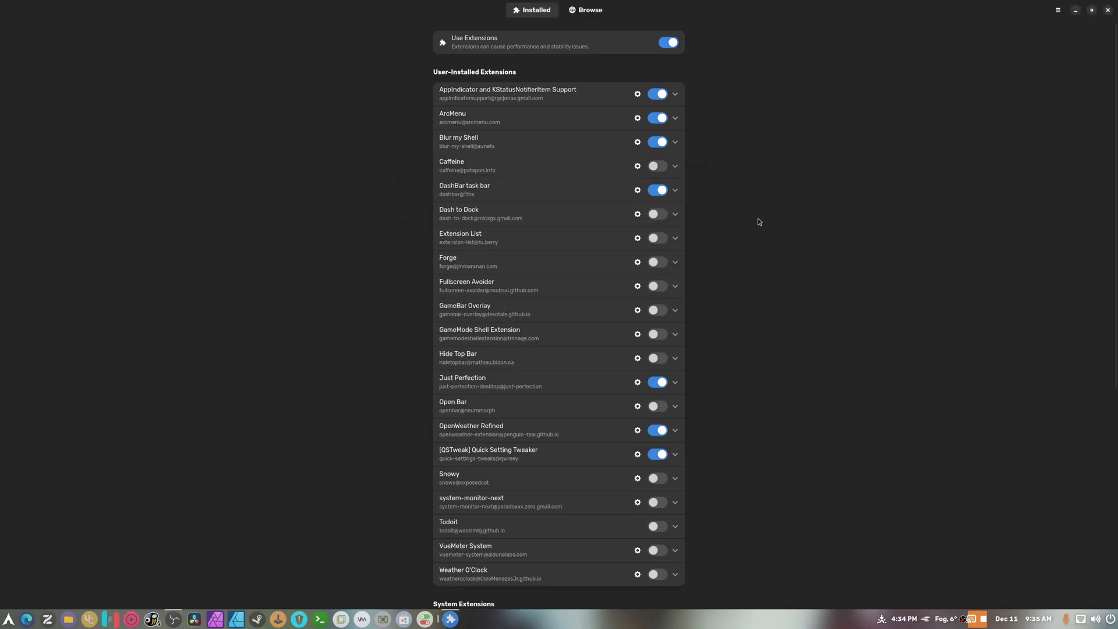
View the weather forecast popup from the taskbar and close Extension Manager
left_click(920, 619)
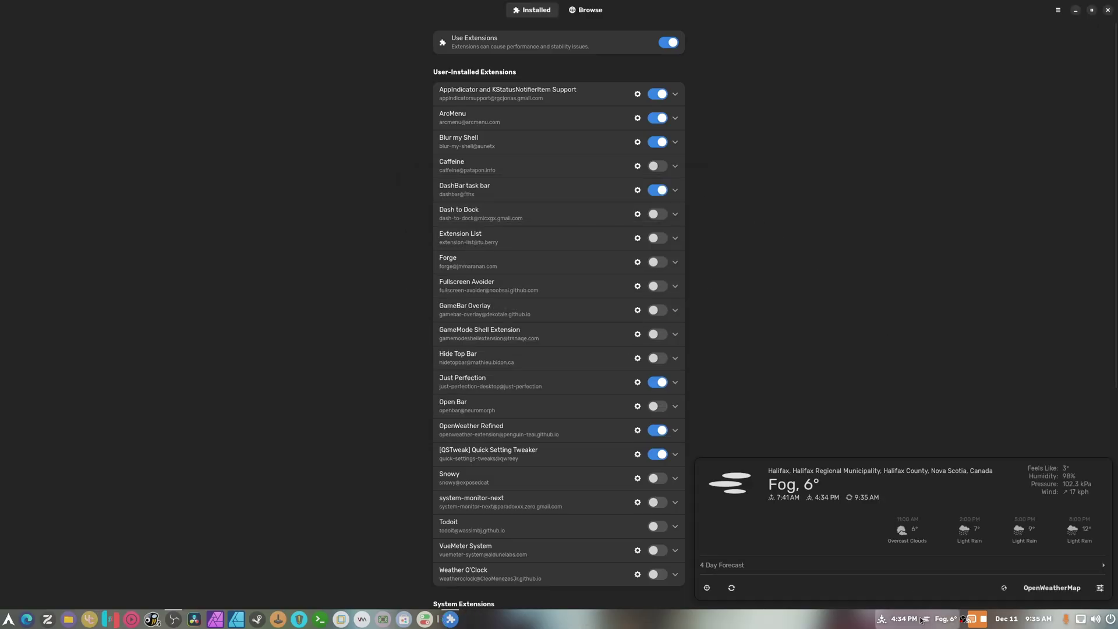
left_click(919, 619)
left_click(1108, 10)
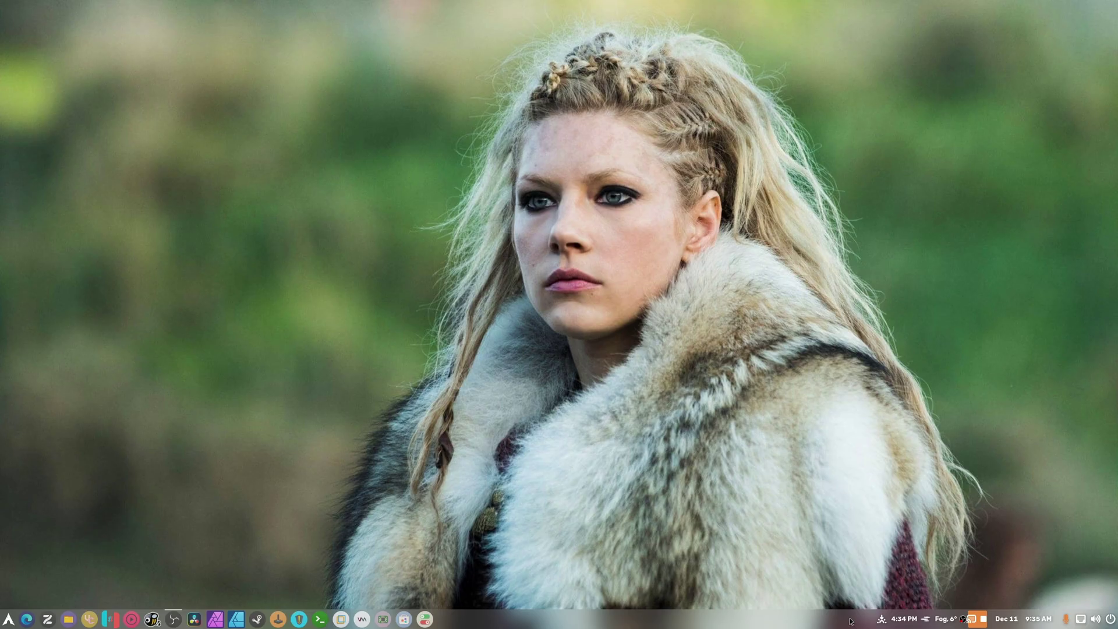
Reopen Extension Manager, and find and install the Dash to Panel extension with a search for "dash"
left_click(11, 620)
type("ex")
key("Return")
left_click(563, 15)
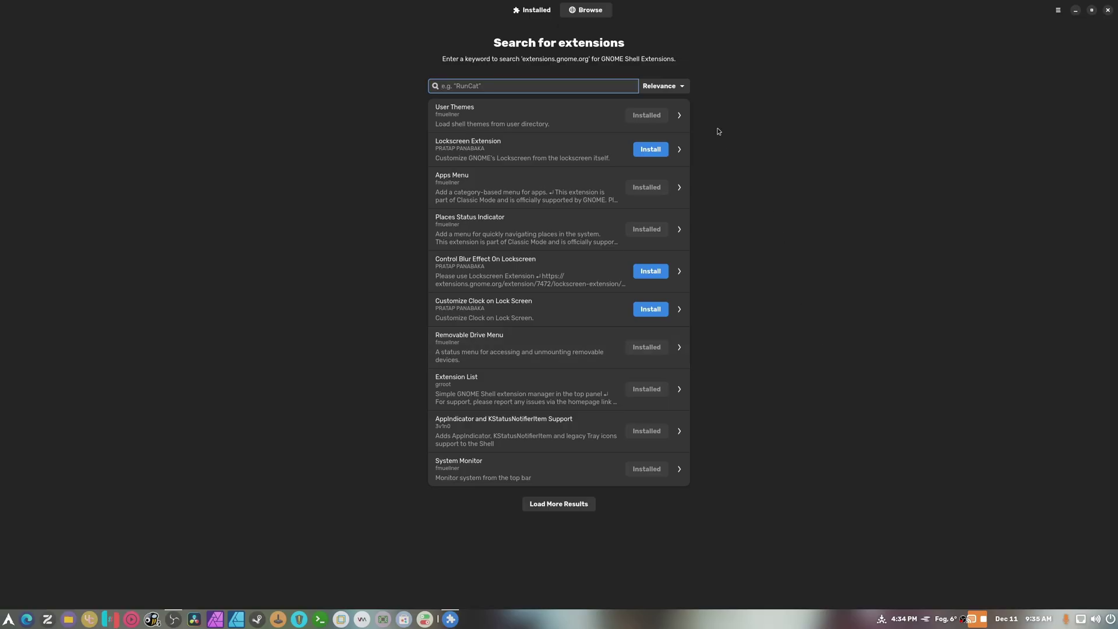
type("dash")
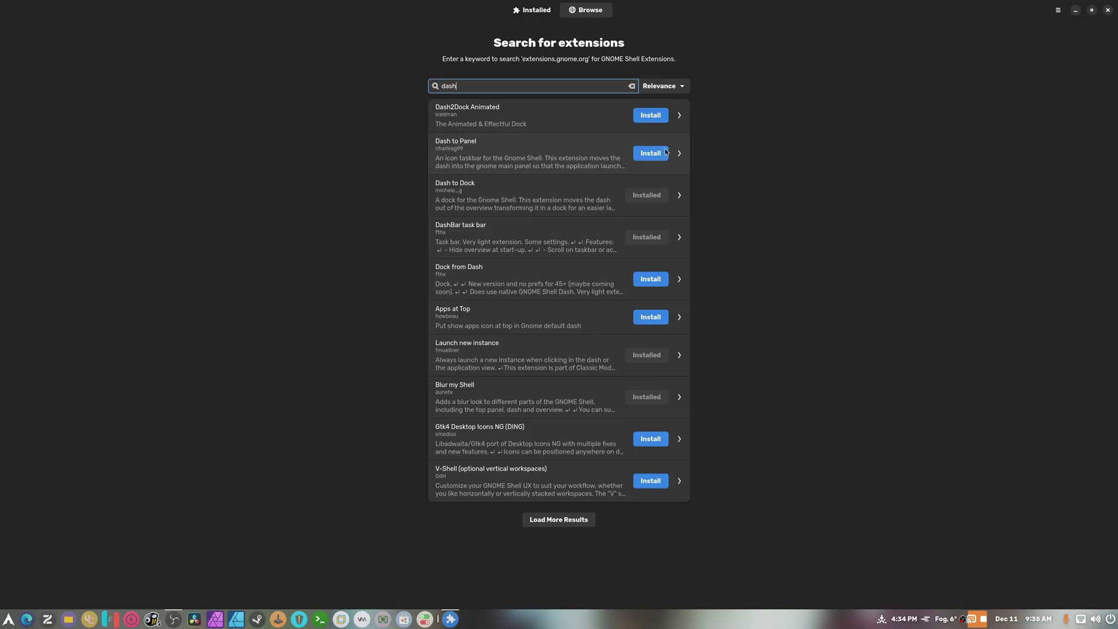
left_click(664, 152)
left_click(603, 347)
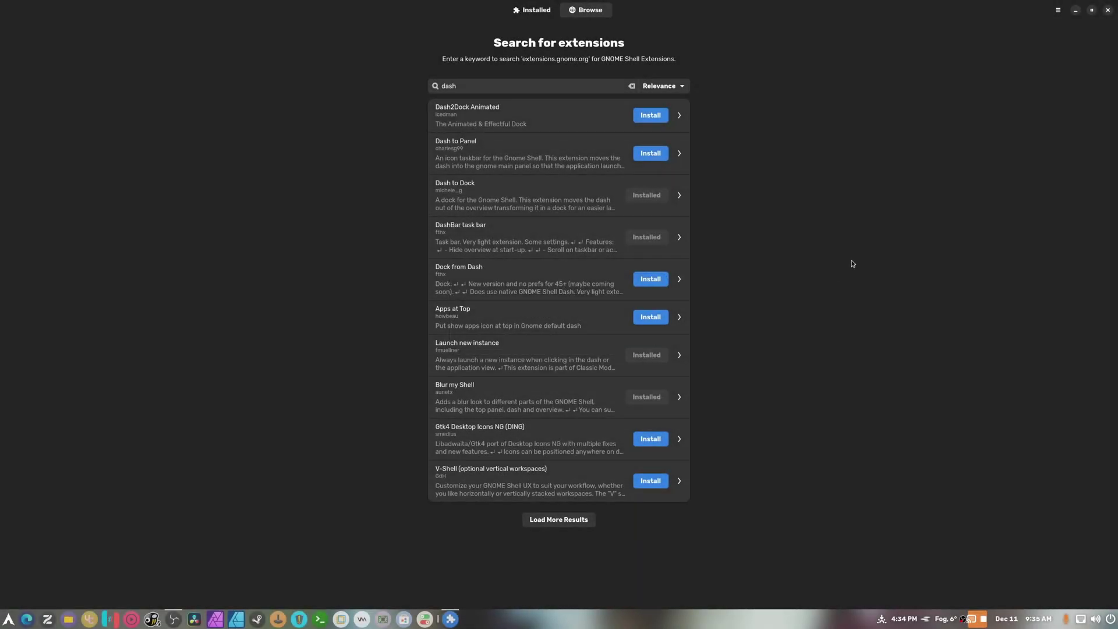
Restore the Extension Manager window to a smaller size and disable the DashBar task bar extension
double_click(1106, 18)
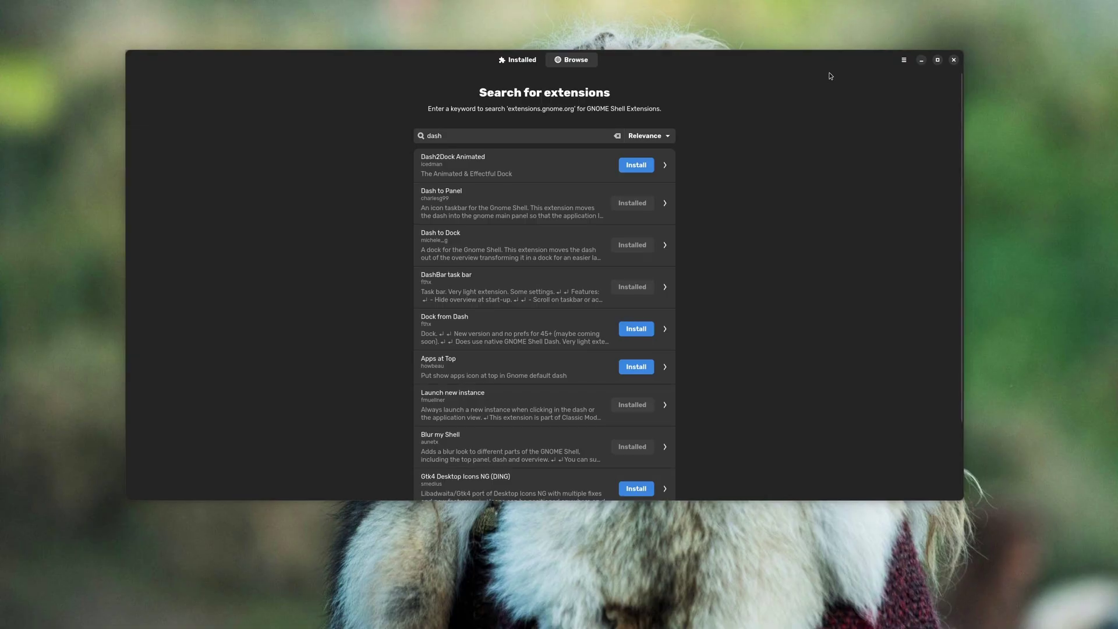
left_click(518, 60)
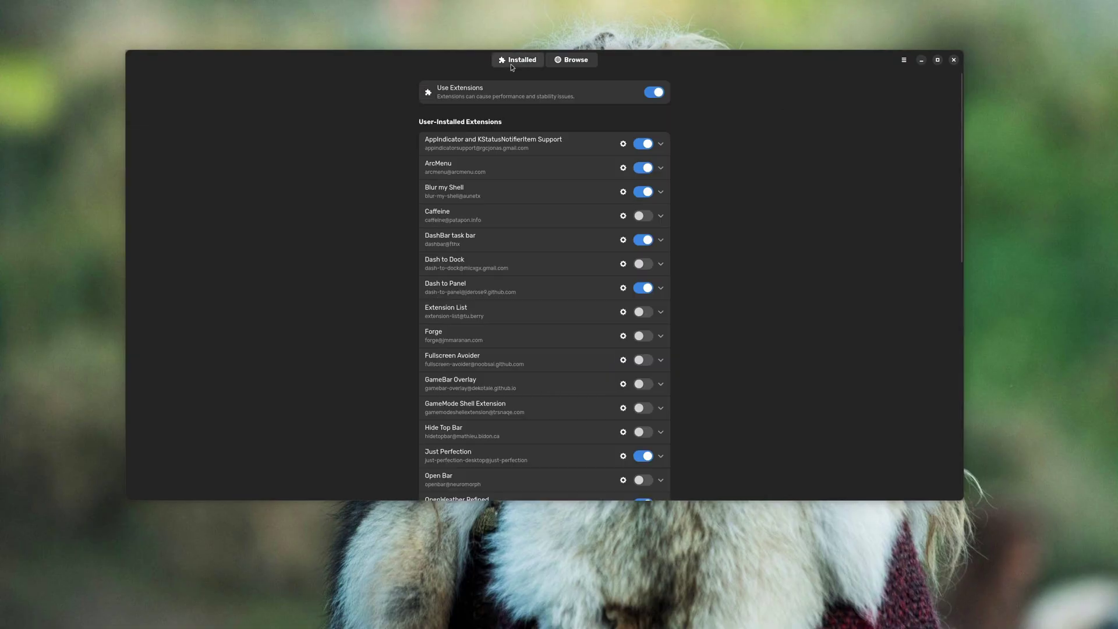
left_click(643, 240)
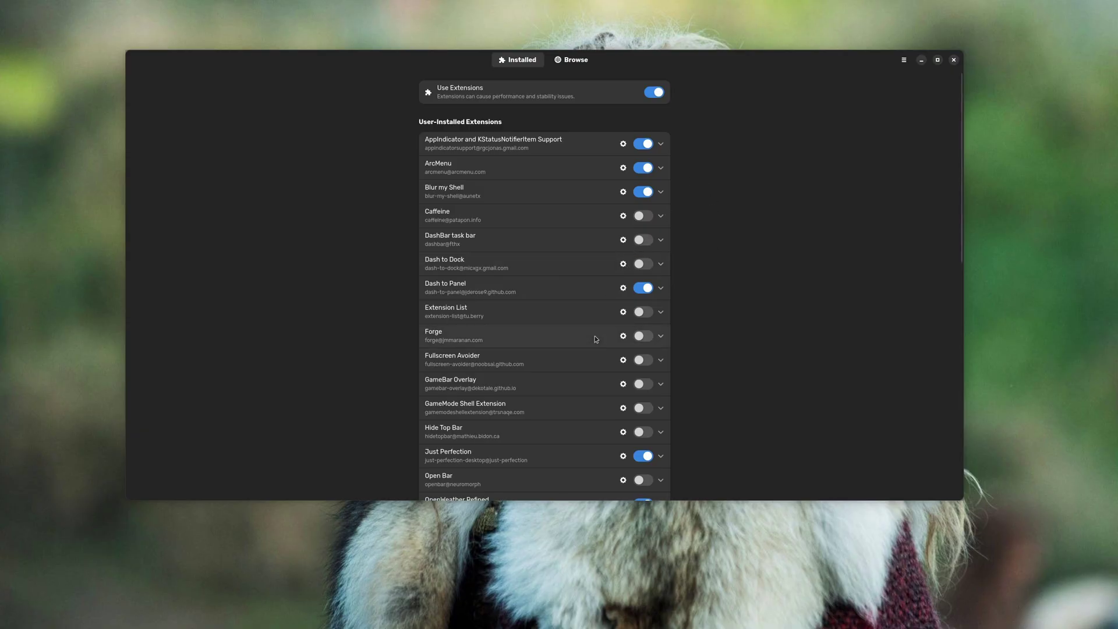
Keep Dash to Panel's main panel on the primary monitor and turn off displaying panels on all monitors
left_click(623, 288)
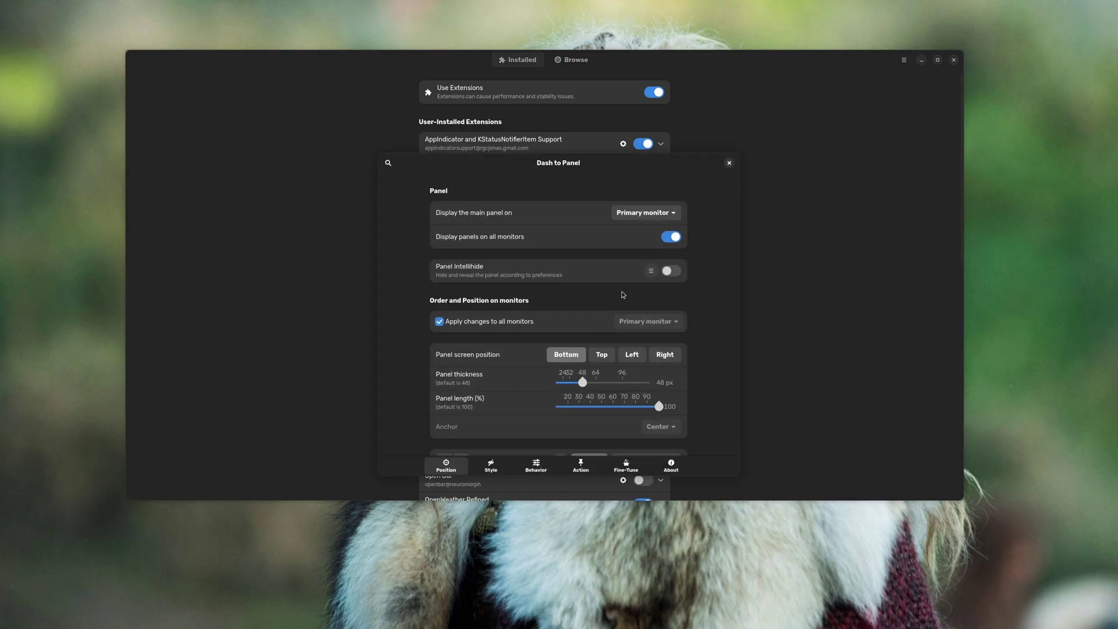
left_click(657, 213)
left_click(659, 234)
left_click(675, 238)
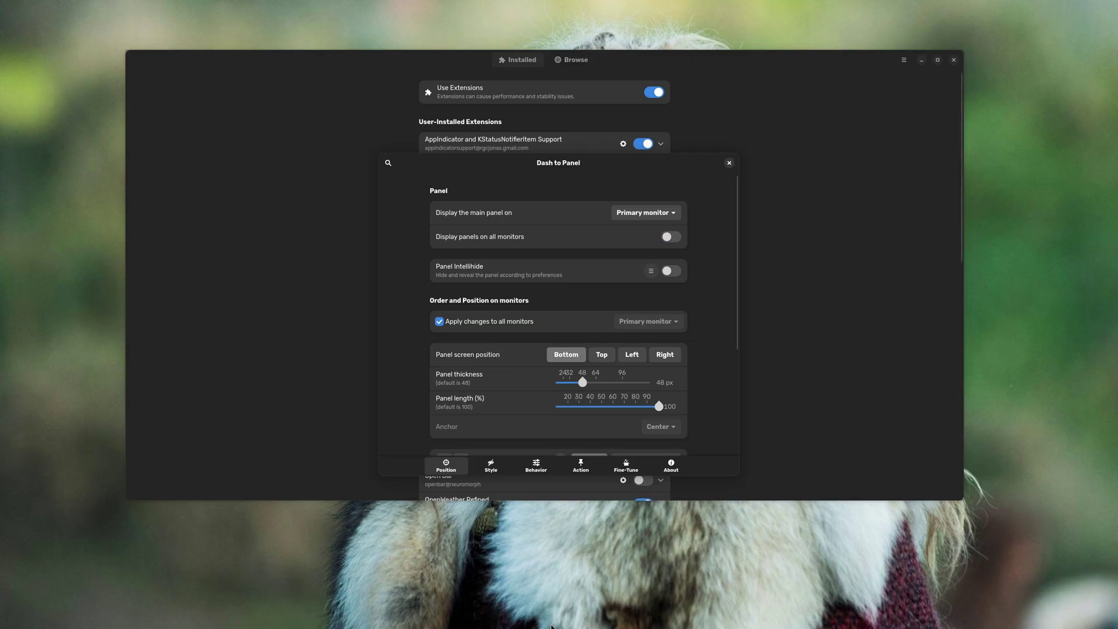
left_click(728, 163)
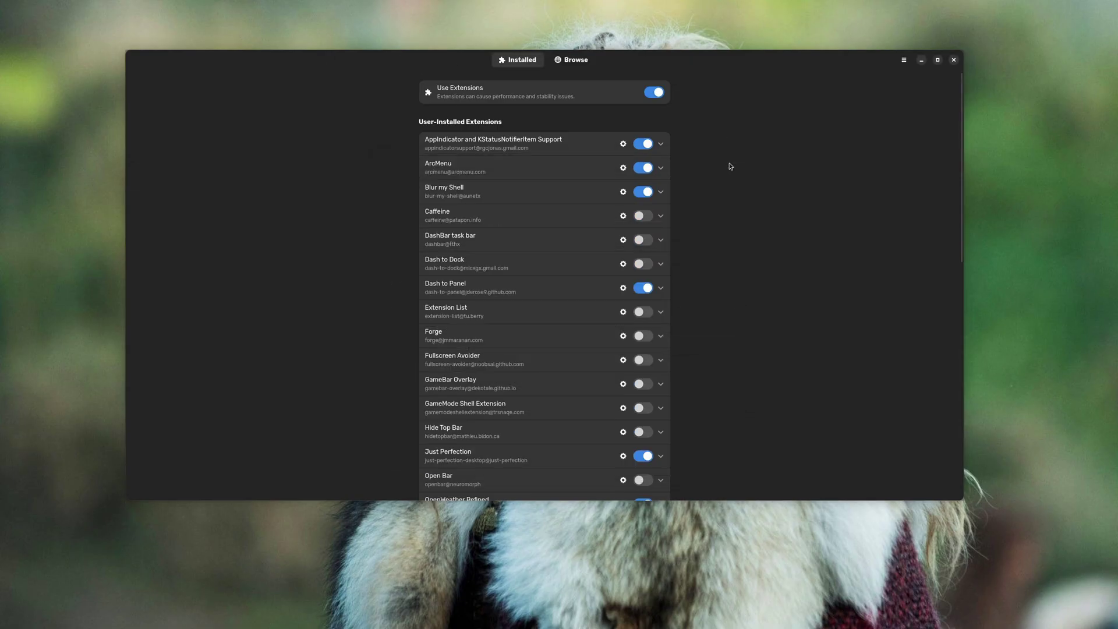
Set Just Perfection's Panel Size and Panel Icon Size to By Shell Theme
scroll(564, 410, "down", 1)
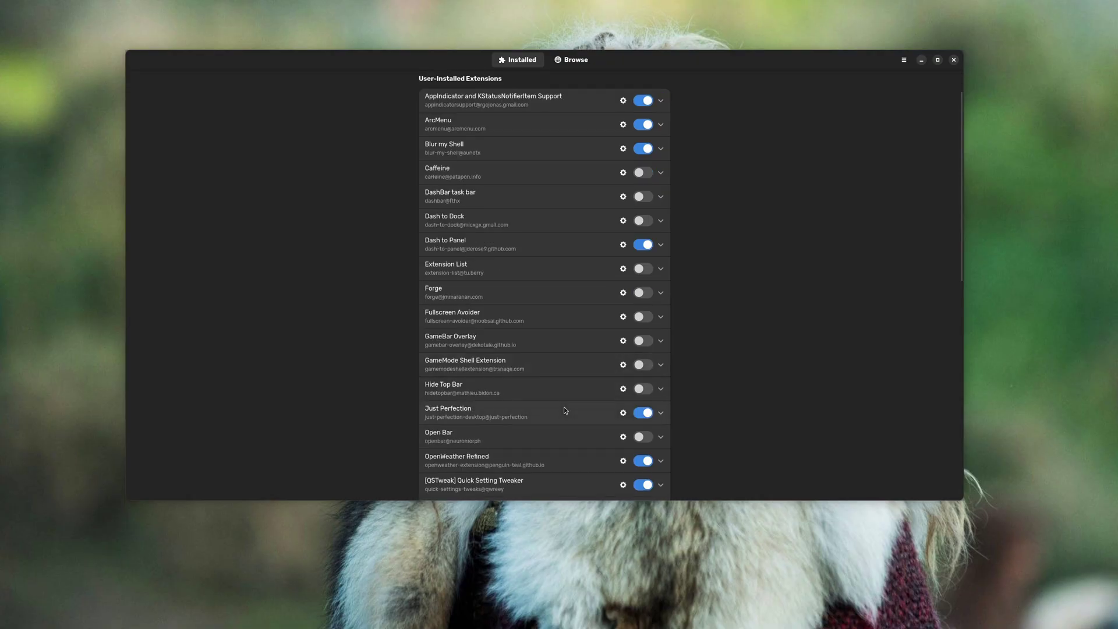
scroll(578, 421, "down", 1)
left_click(622, 369)
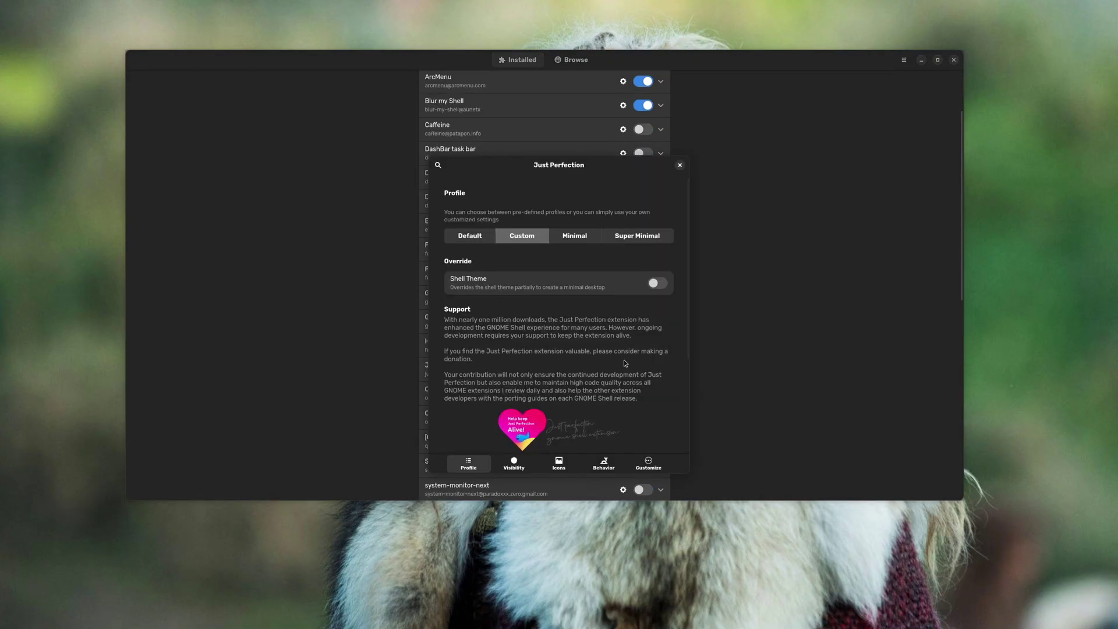
left_click(639, 465)
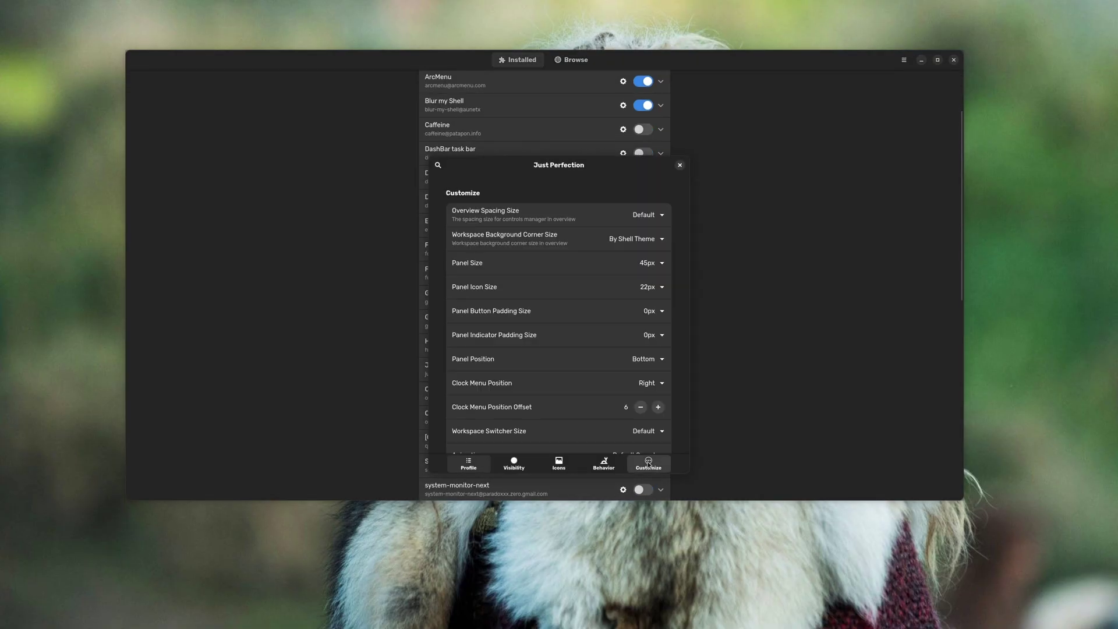
left_click(656, 262)
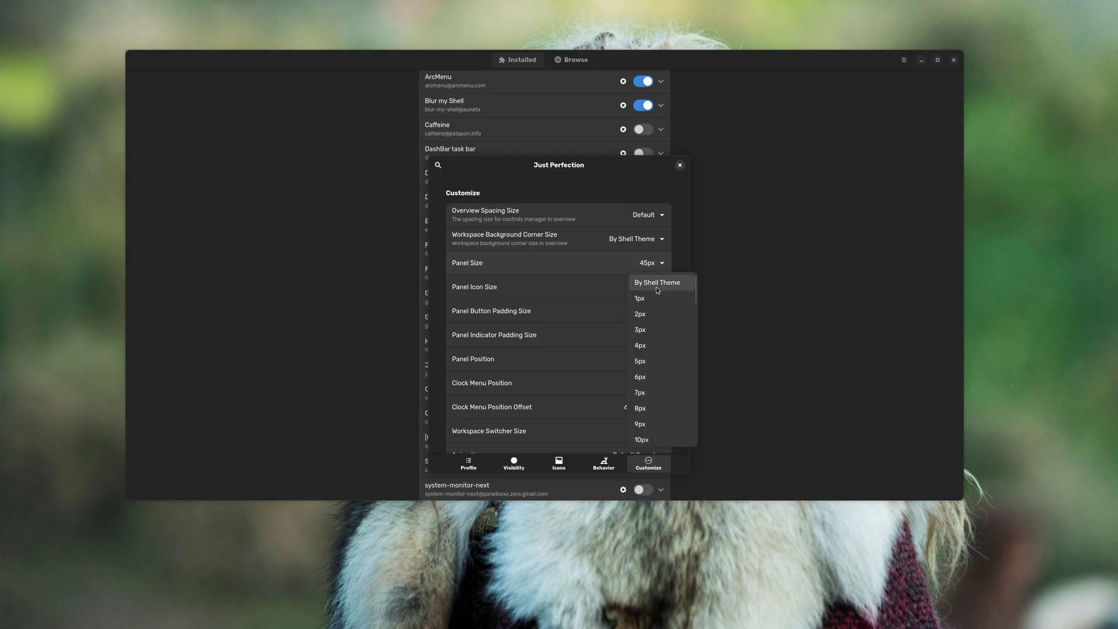
left_click(657, 284)
left_click(659, 295)
left_click(658, 304)
Set Just Perfection's Panel Position to Top and reload Dash to Panel by disabling and re-enabling it
left_click(658, 360)
left_click(670, 375)
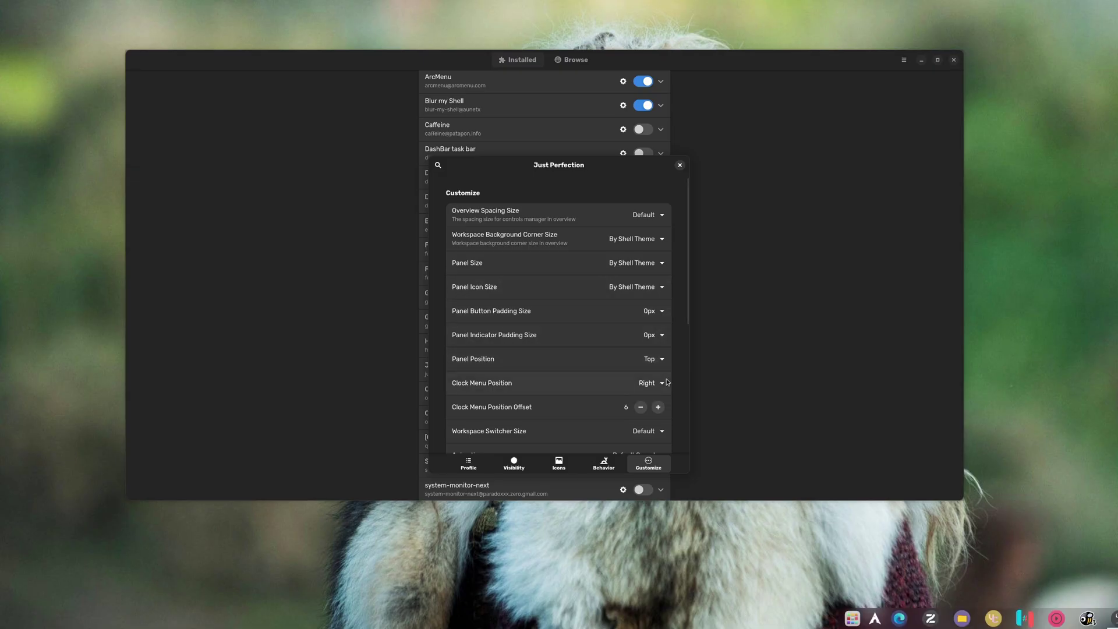
left_click(679, 165)
left_click(644, 201)
left_click(646, 202)
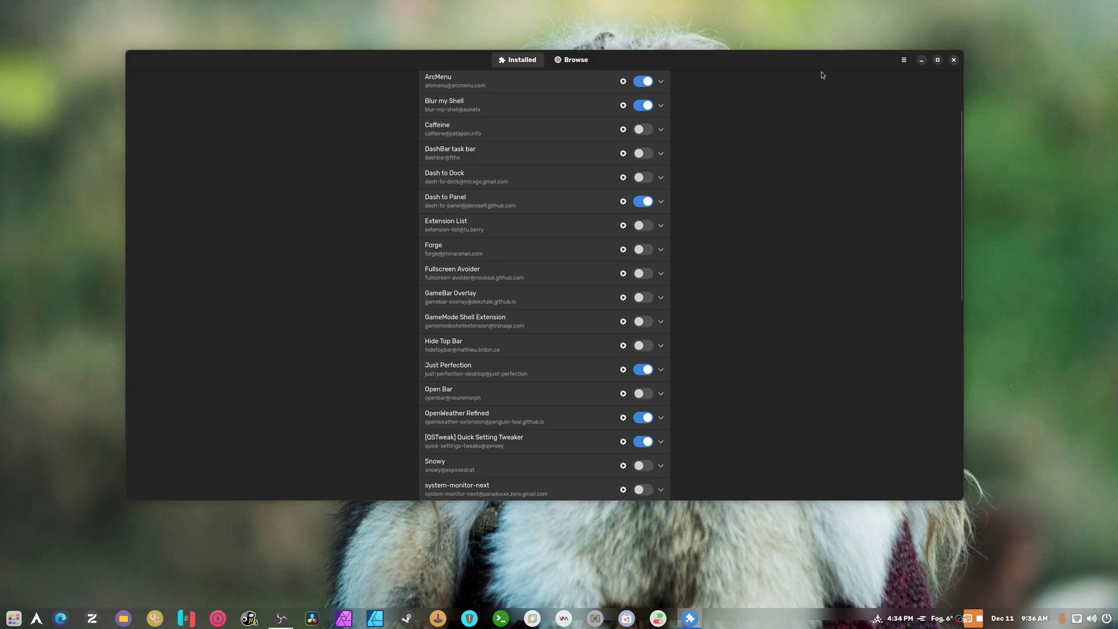
Try switching Blur my Shell's option to blur the original panel with Dash to Panel off and on
scroll(593, 245, "up", 2)
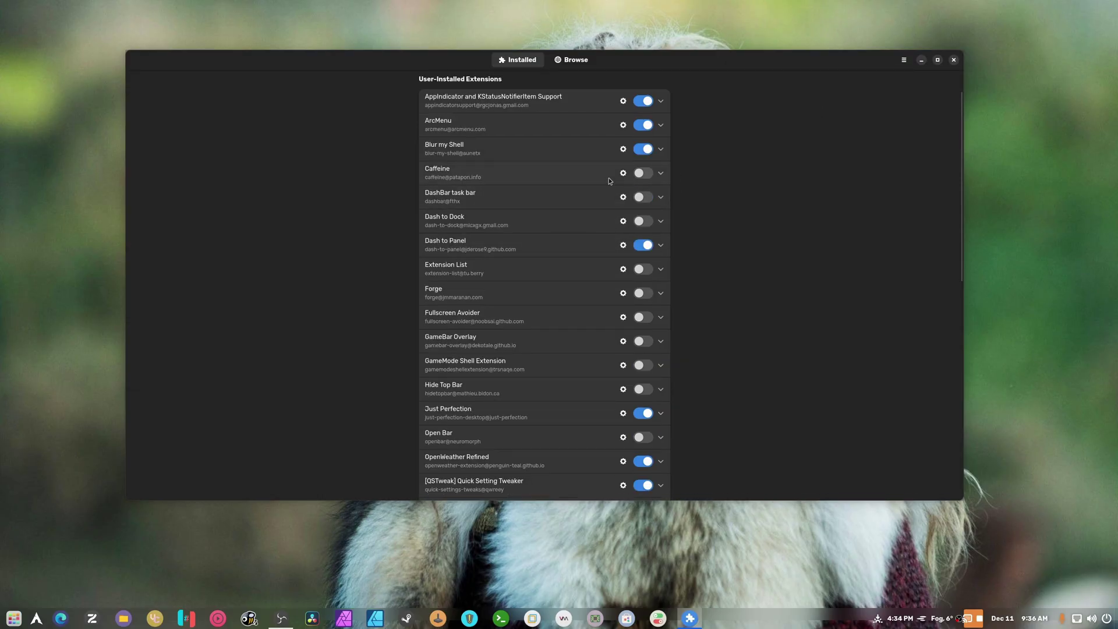
left_click(622, 149)
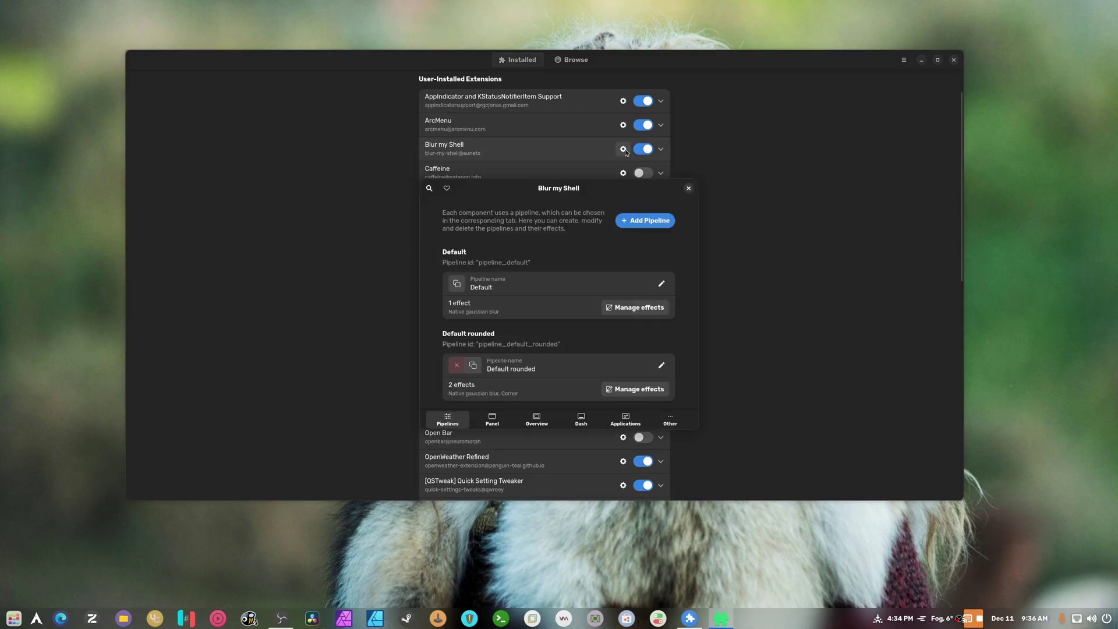
left_click(492, 418)
scroll(568, 399, "down", 3)
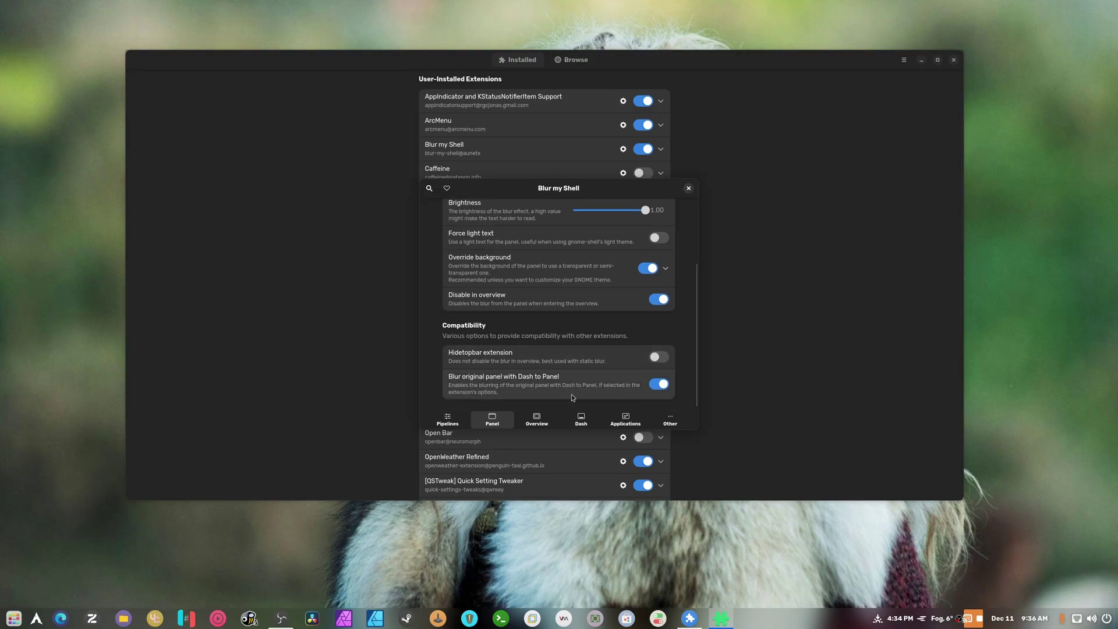
left_click(653, 387)
left_click(662, 389)
scroll(674, 215, "up", 4)
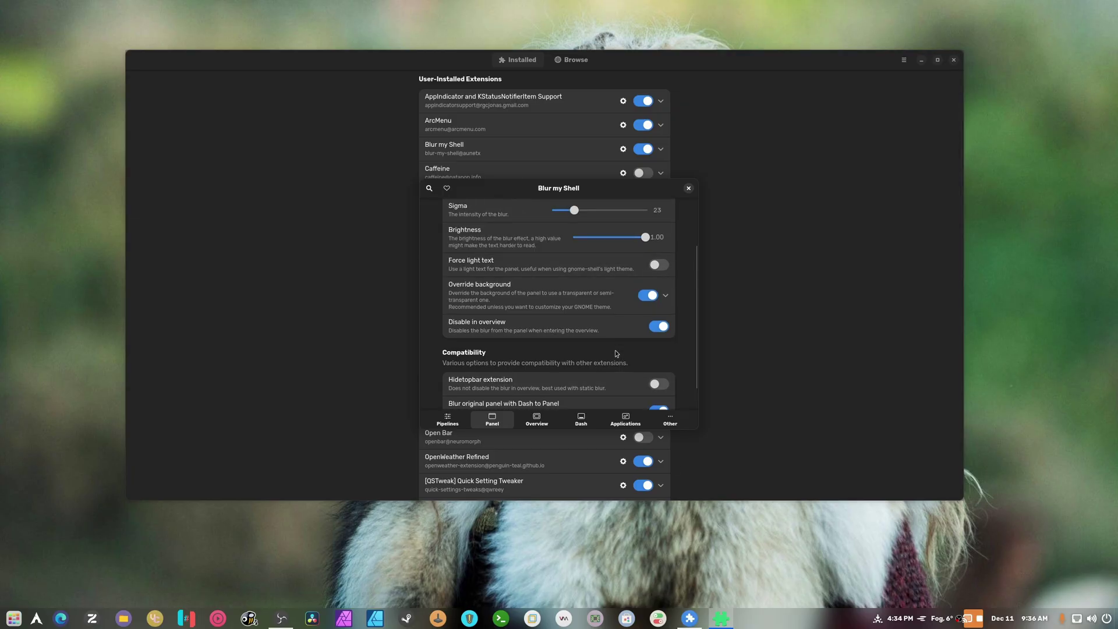
left_click(688, 188)
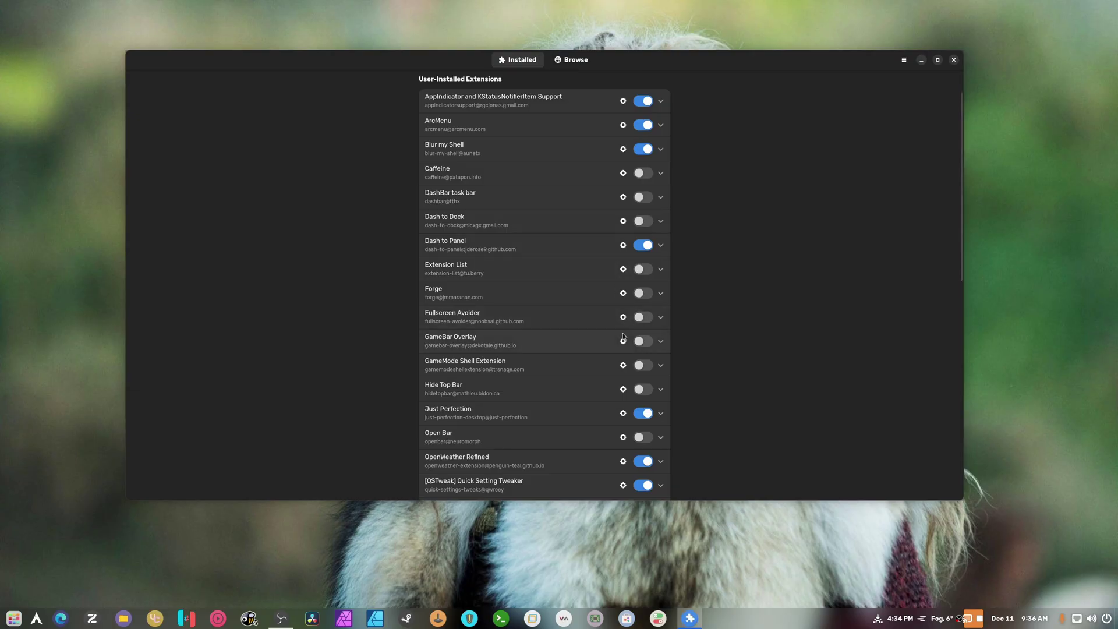
Enable the Open Bar extension and reload Dash to Panel by disabling and re-enabling it
left_click(642, 437)
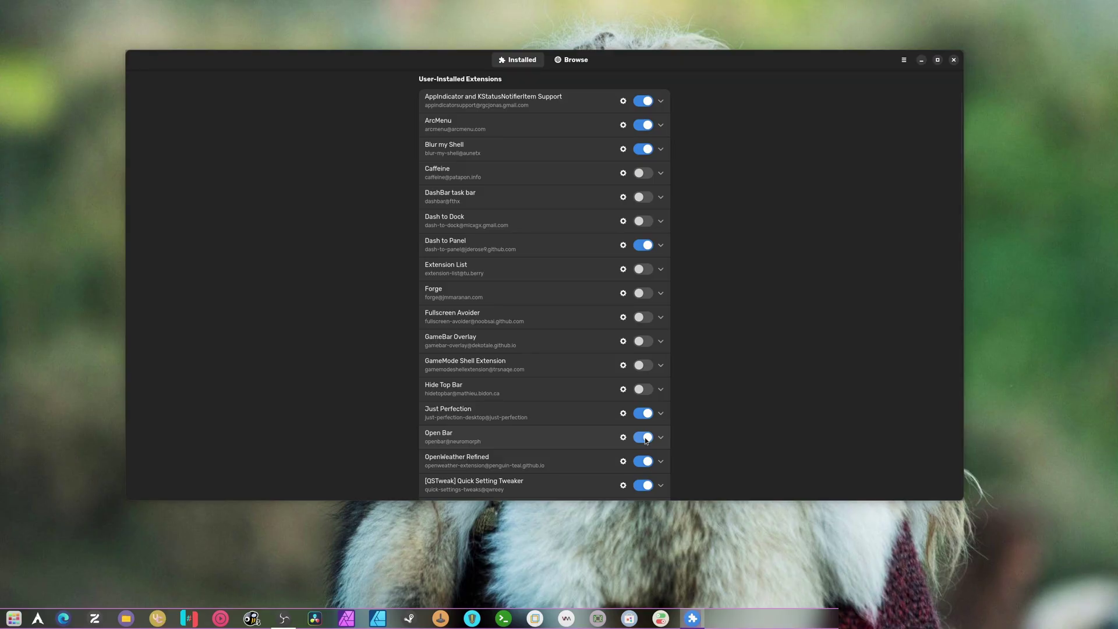
left_click(645, 245)
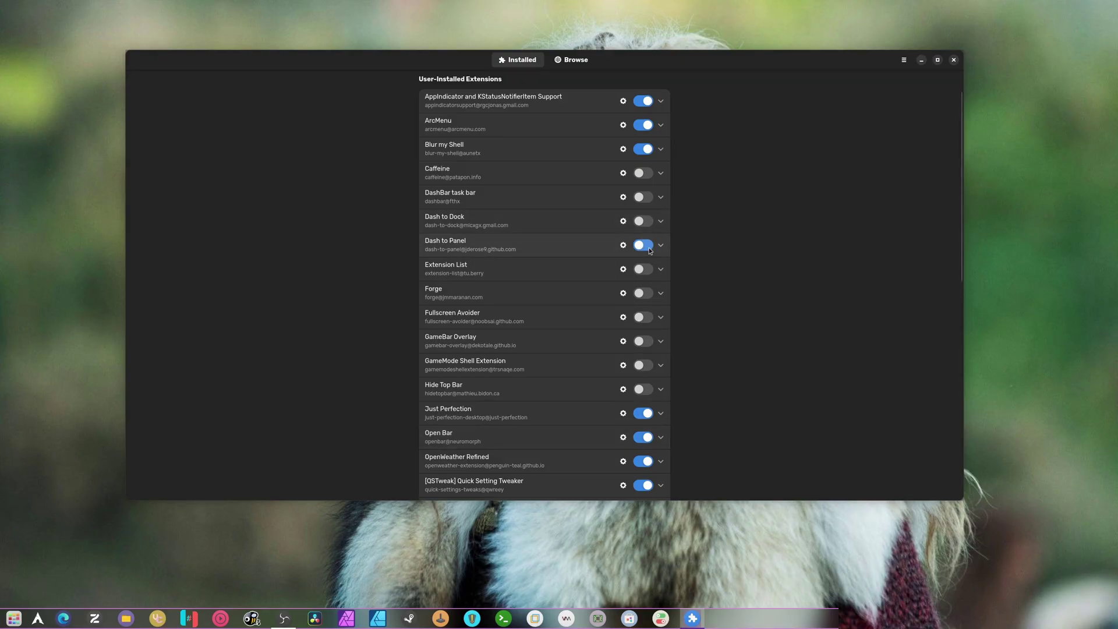
left_click(645, 245)
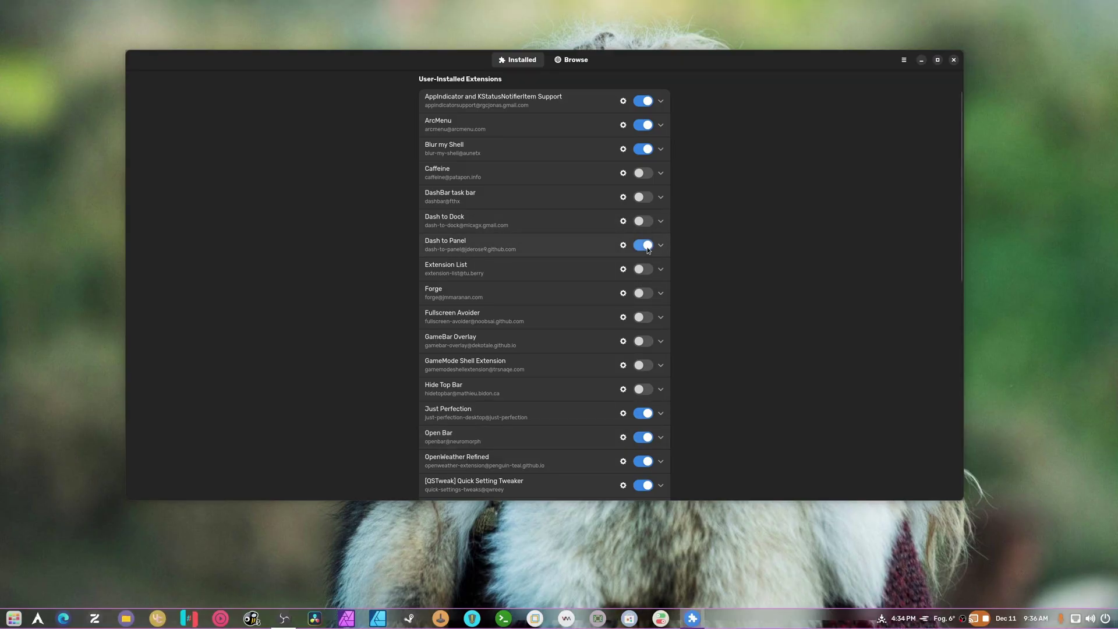
Reload the Blur my Shell extension by disabling and re-enabling it
left_click(644, 158)
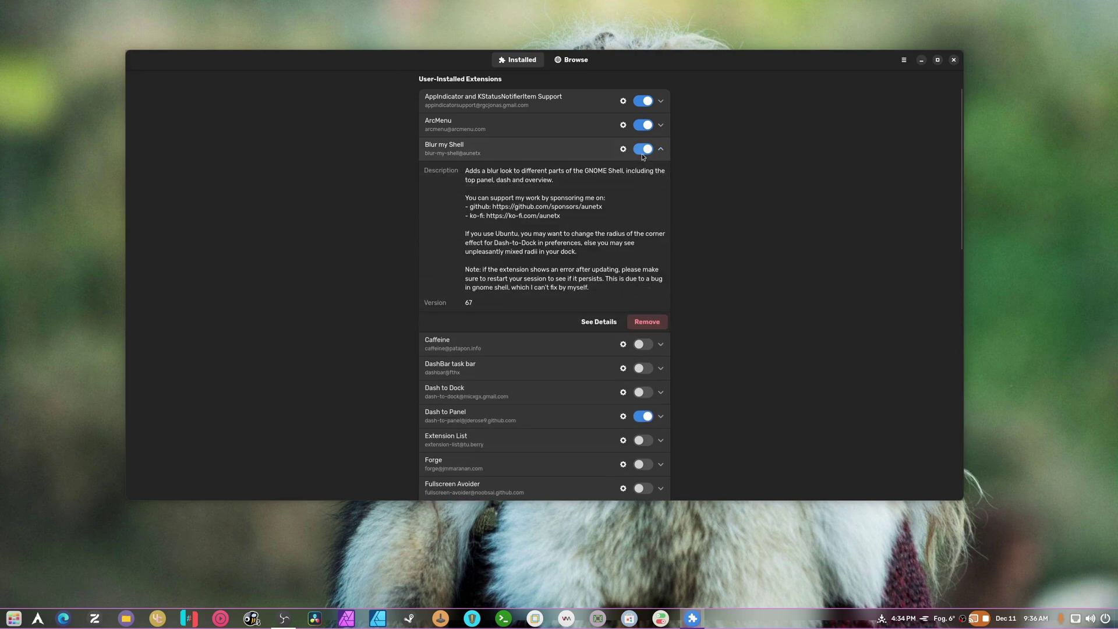
left_click(642, 153)
left_click(643, 154)
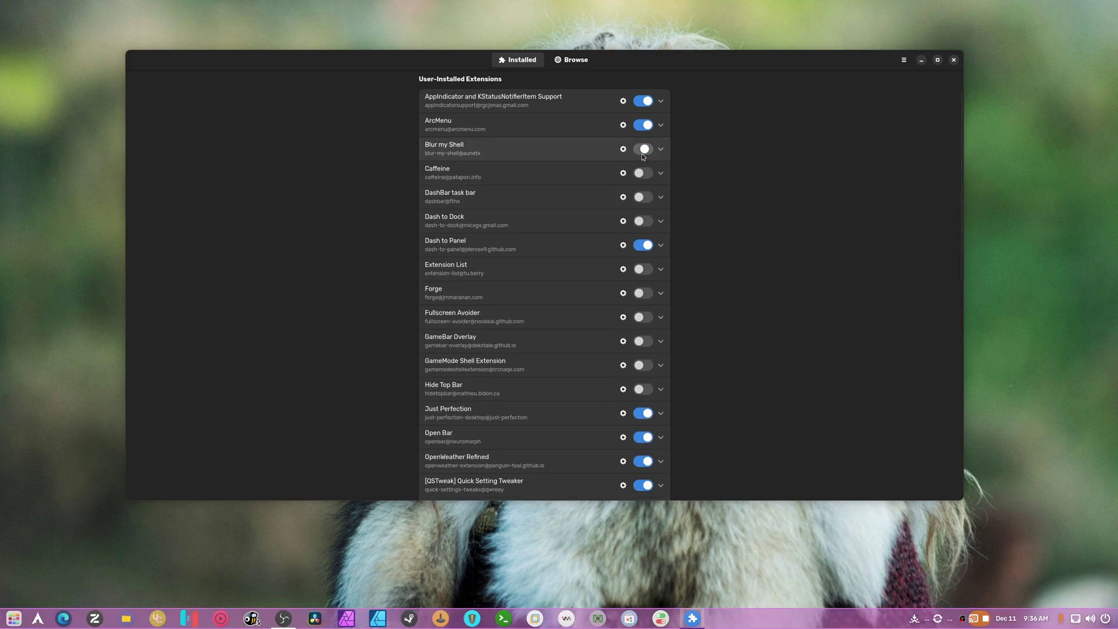
Reload Blur my Shell and Open Bar by disabling both extensions and enabling them again
left_click(643, 153)
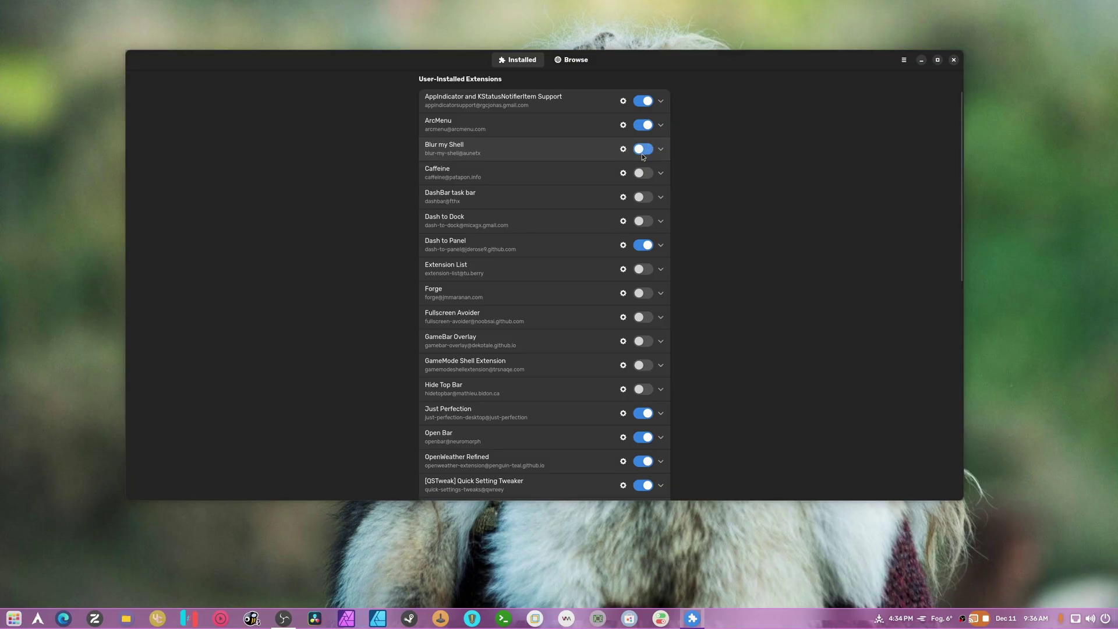
left_click(643, 437)
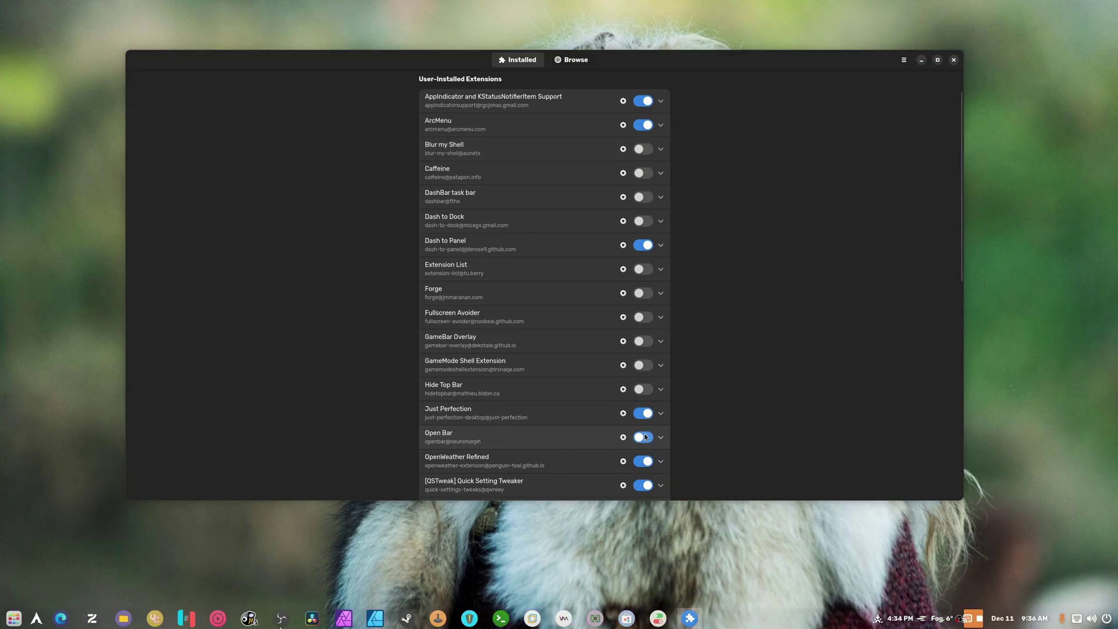
left_click(642, 150)
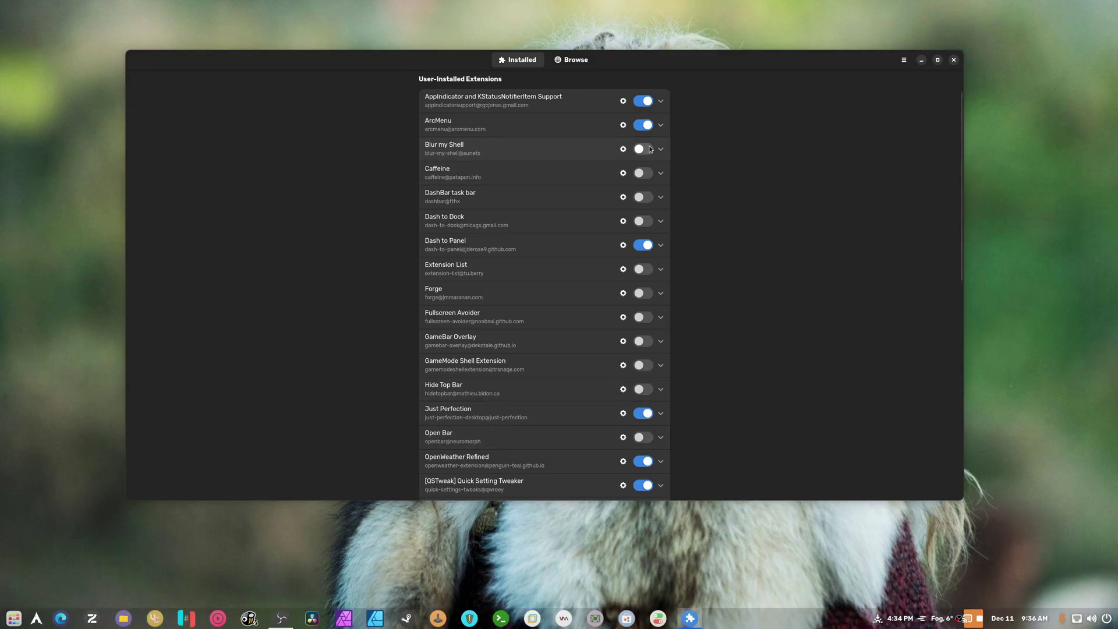
left_click(644, 437)
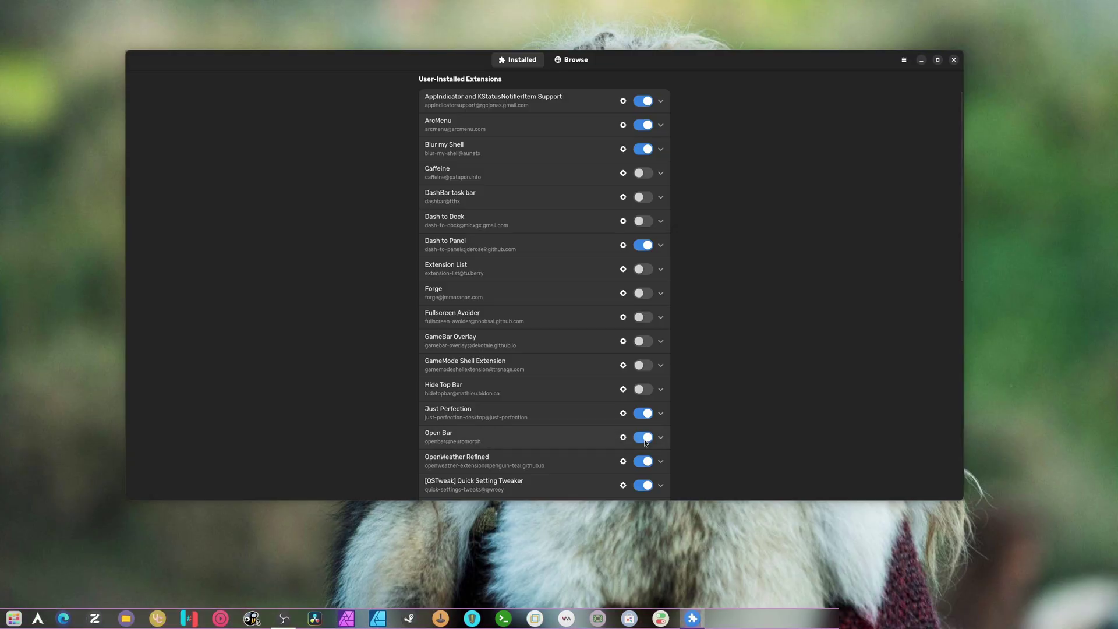
Switch the Open Bar extension off and on again, and leave it disabled
left_click(644, 437)
left_click(643, 437)
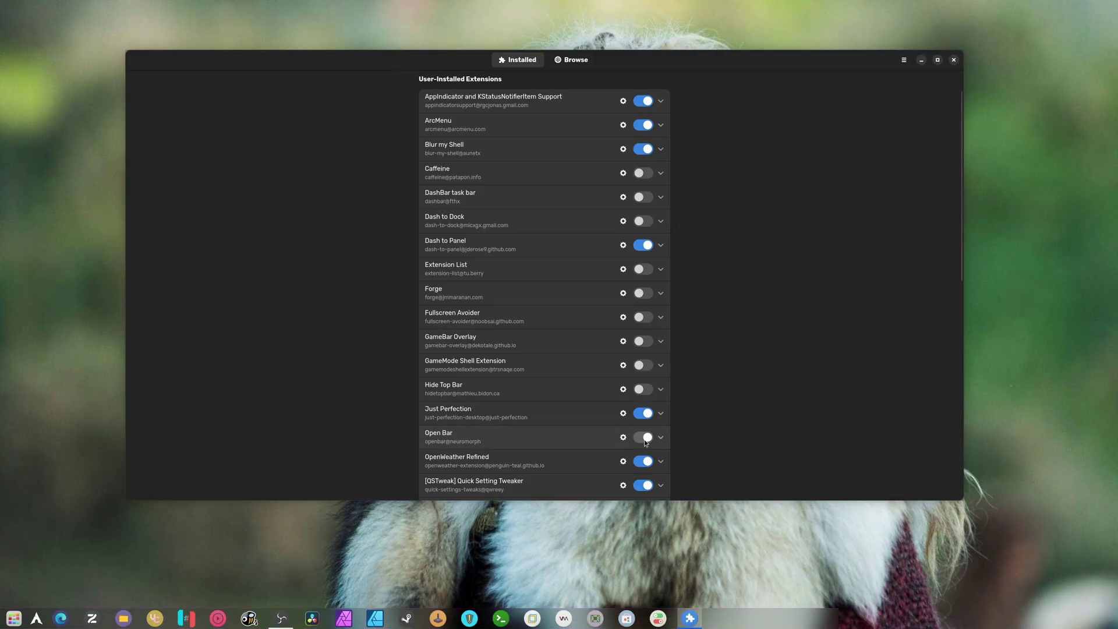
left_click(644, 437)
Disable Blur my Shell, reload Dash to Panel by disabling and re-enabling it, and enable Blur my Shell again
left_click(645, 149)
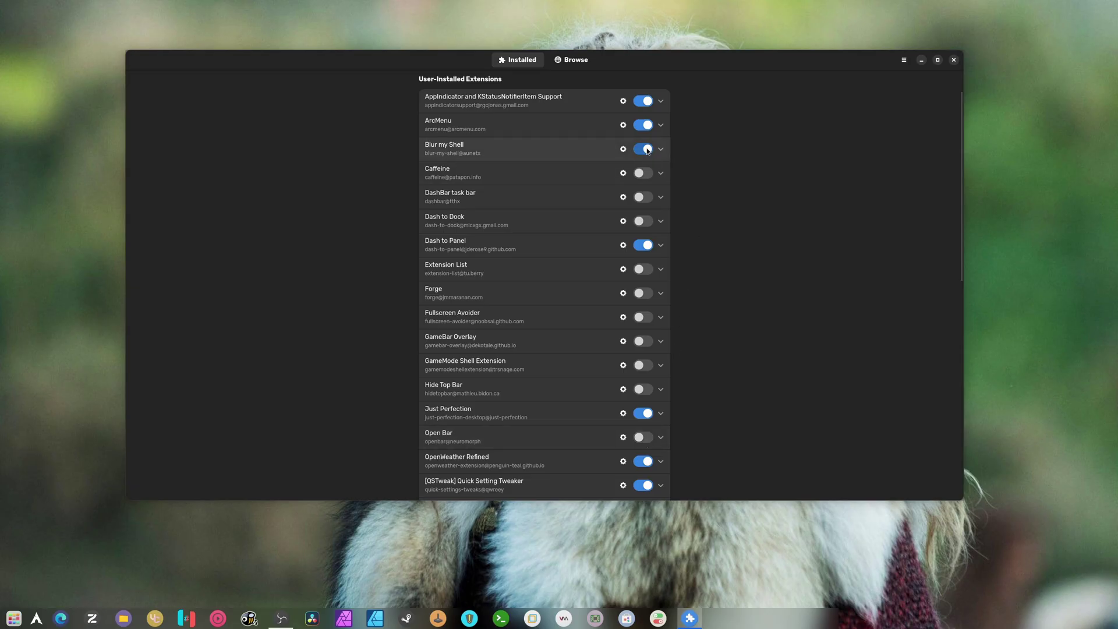
left_click(647, 150)
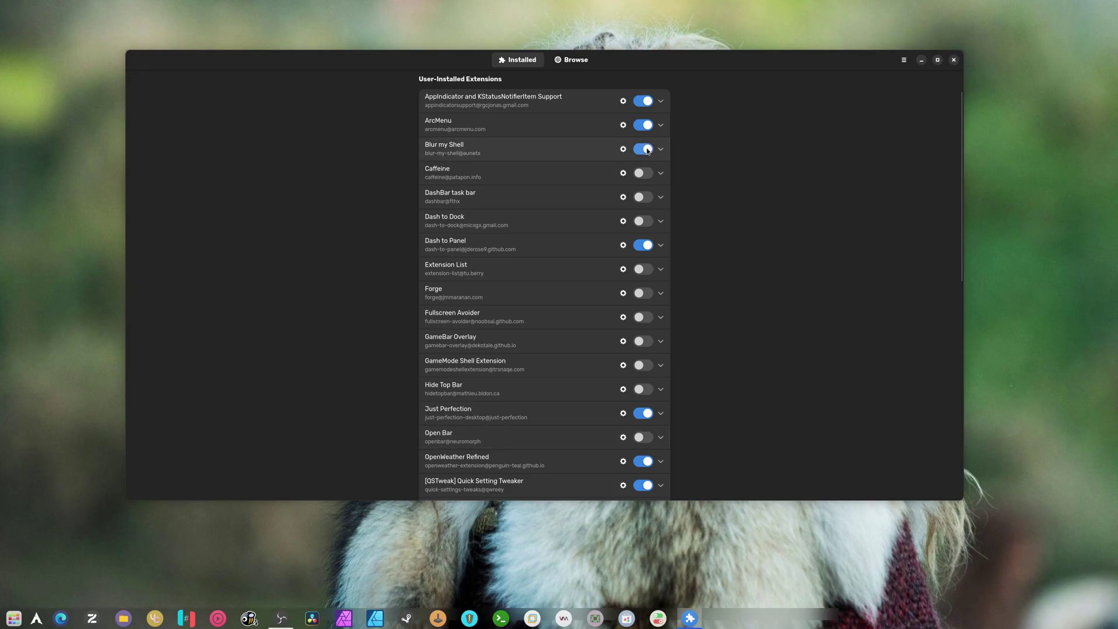
left_click(646, 149)
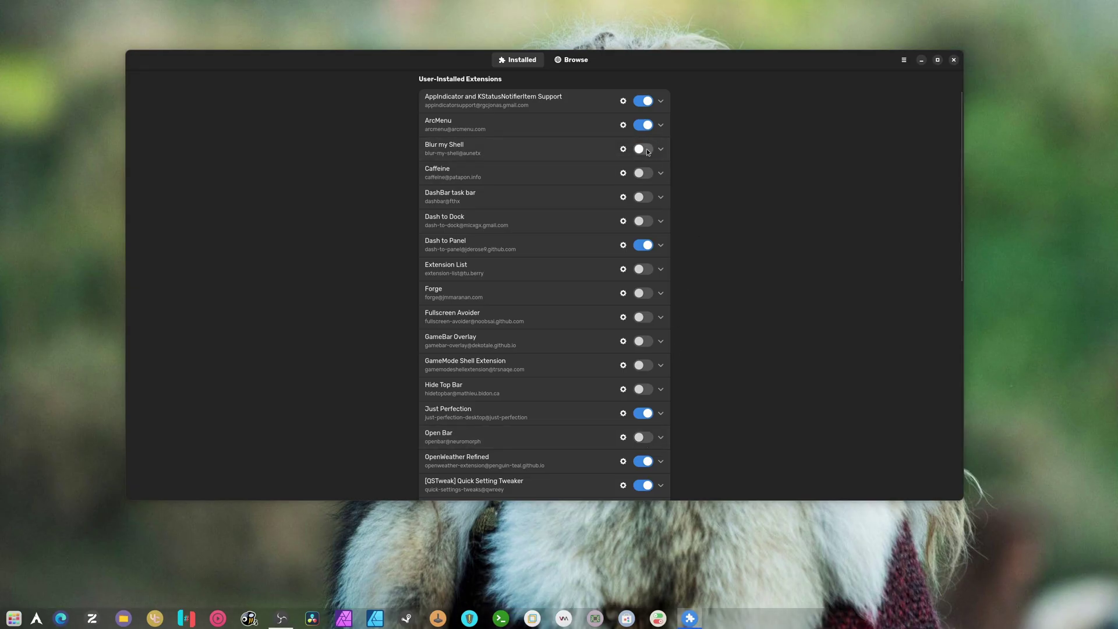
left_click(644, 246)
left_click(644, 246)
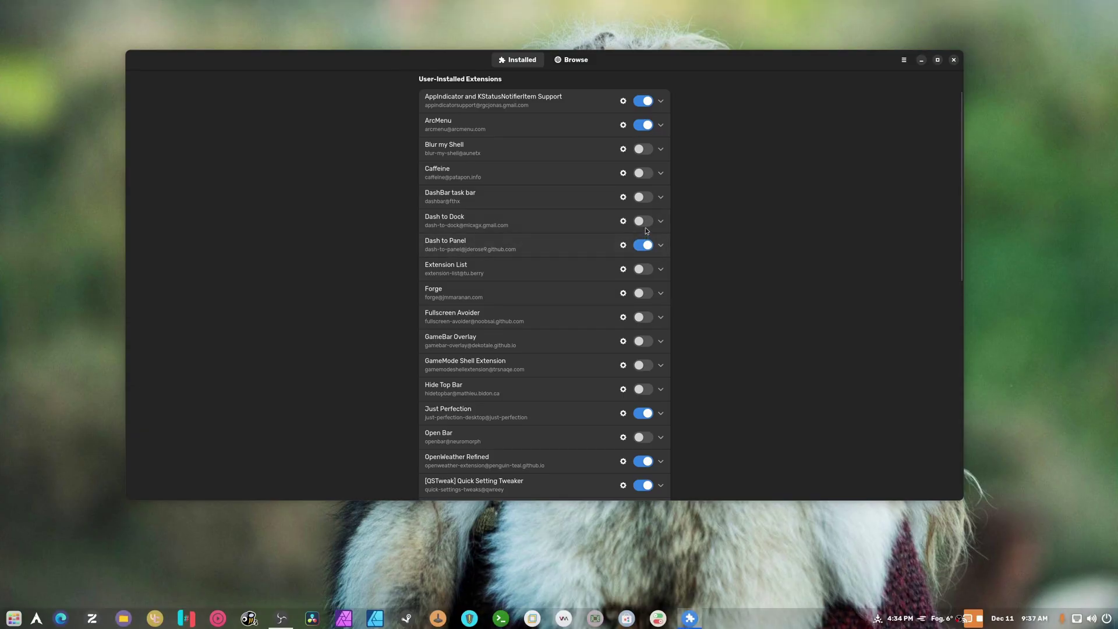
left_click(642, 159)
left_click(644, 150)
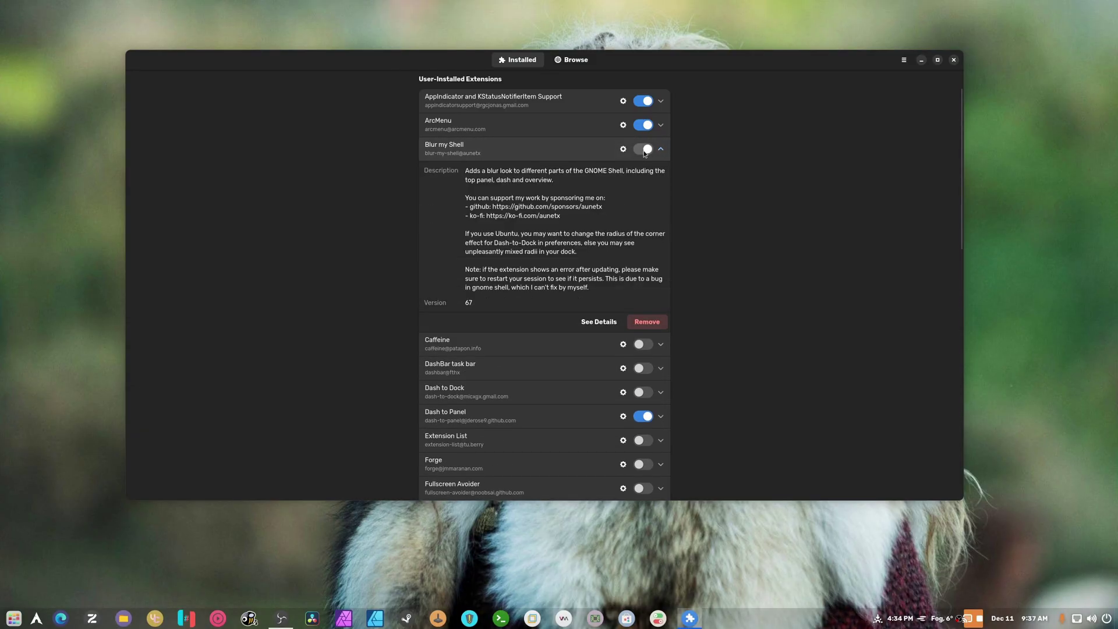
left_click(649, 158)
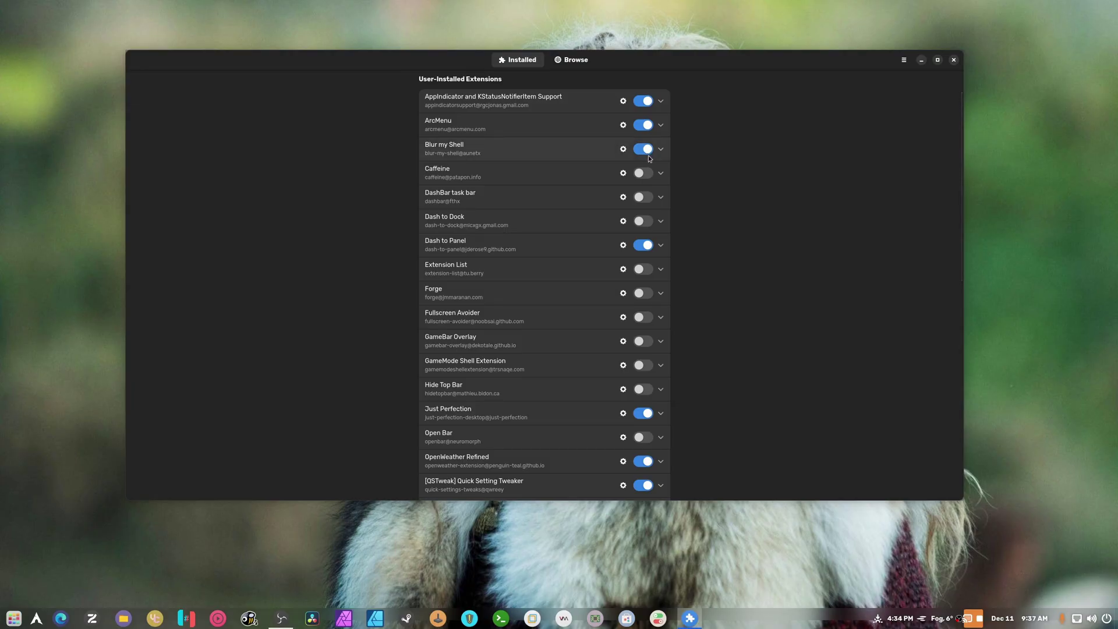
In Blur my Shell's panel settings, toggle blurring the original panel with Dash to Panel, set the blur type to Static, and check the overview
left_click(623, 149)
left_click(492, 419)
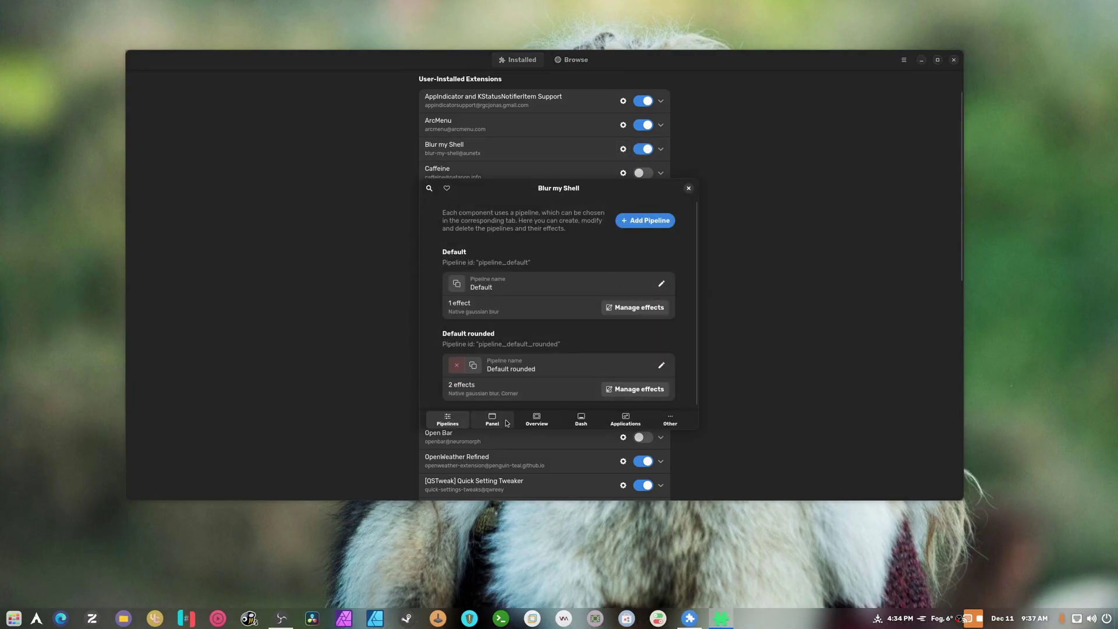
scroll(582, 326, "down", 6)
left_click(659, 385)
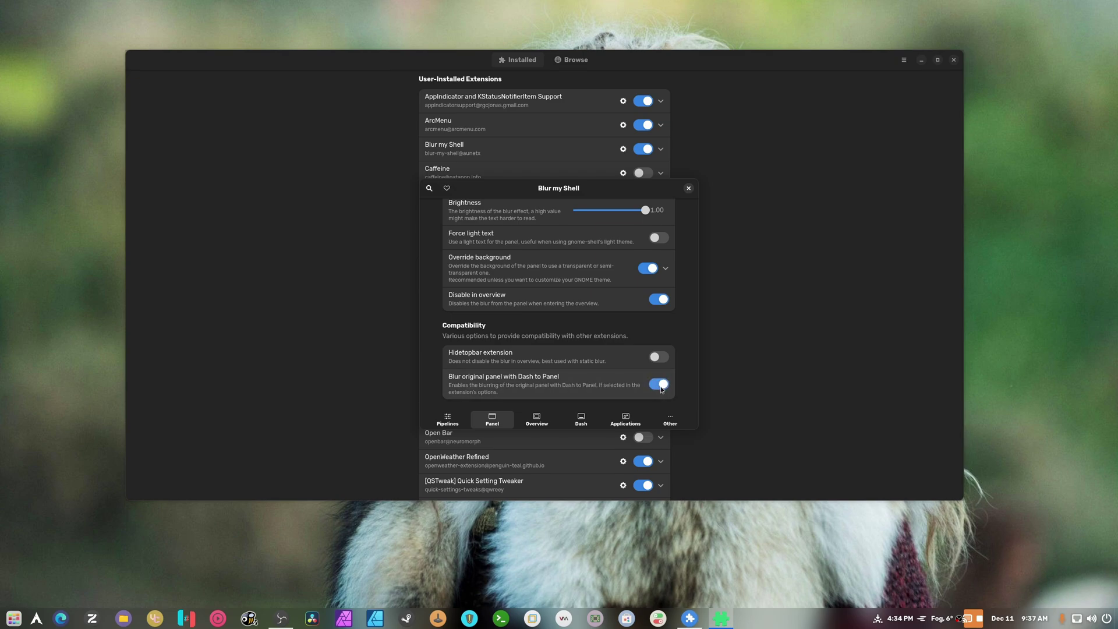
scroll(685, 339, "up", 2)
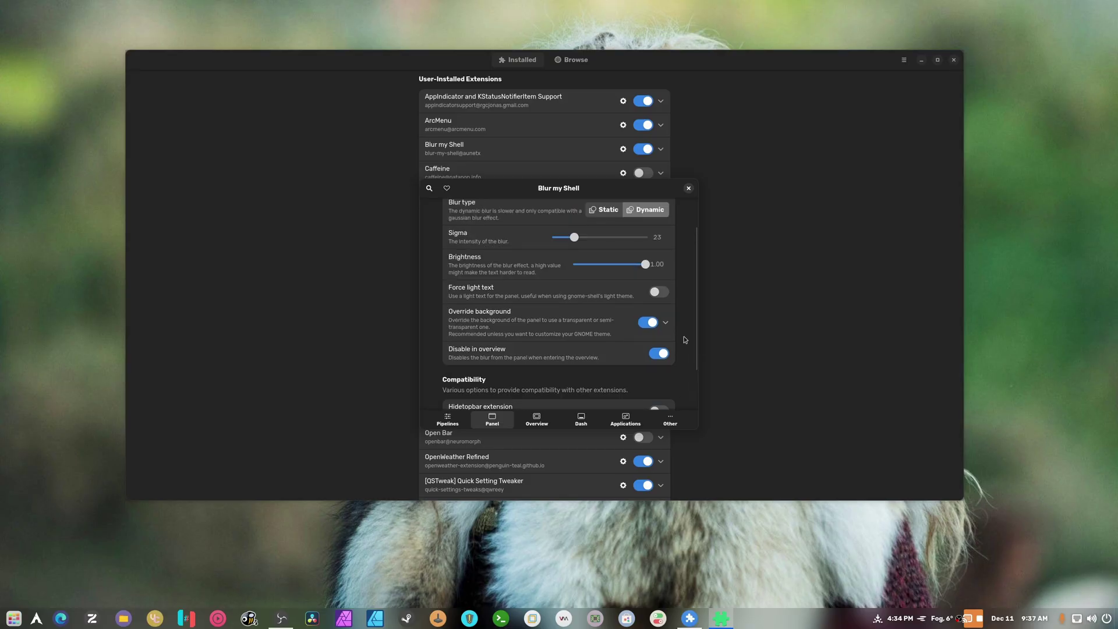
scroll(684, 340, "up", 1)
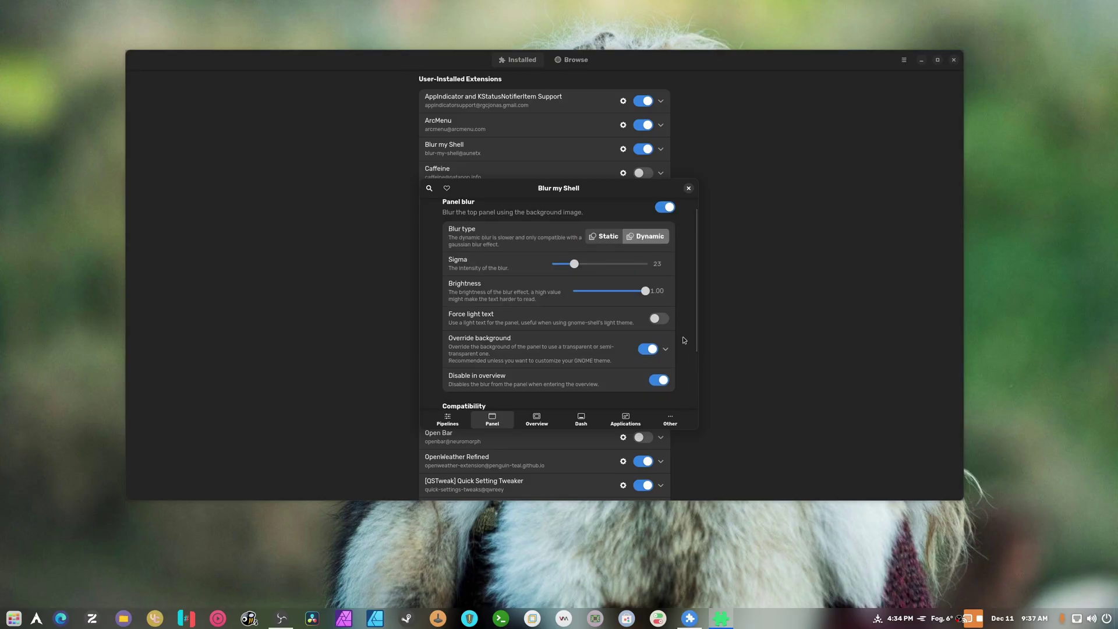
left_click(593, 237)
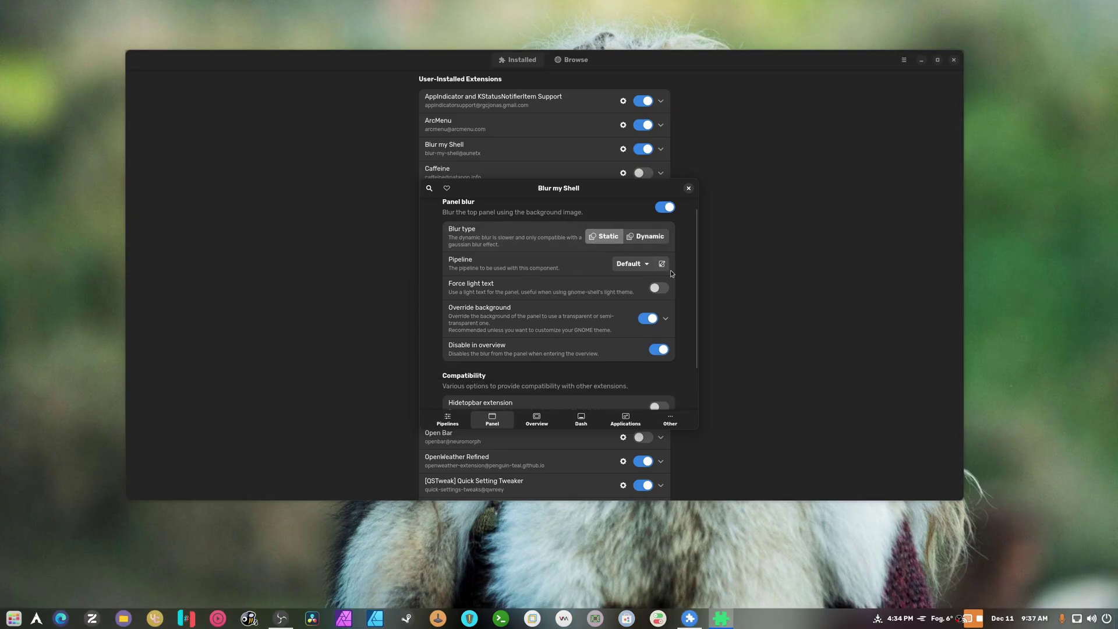
left_click(689, 189)
left_click(17, 619)
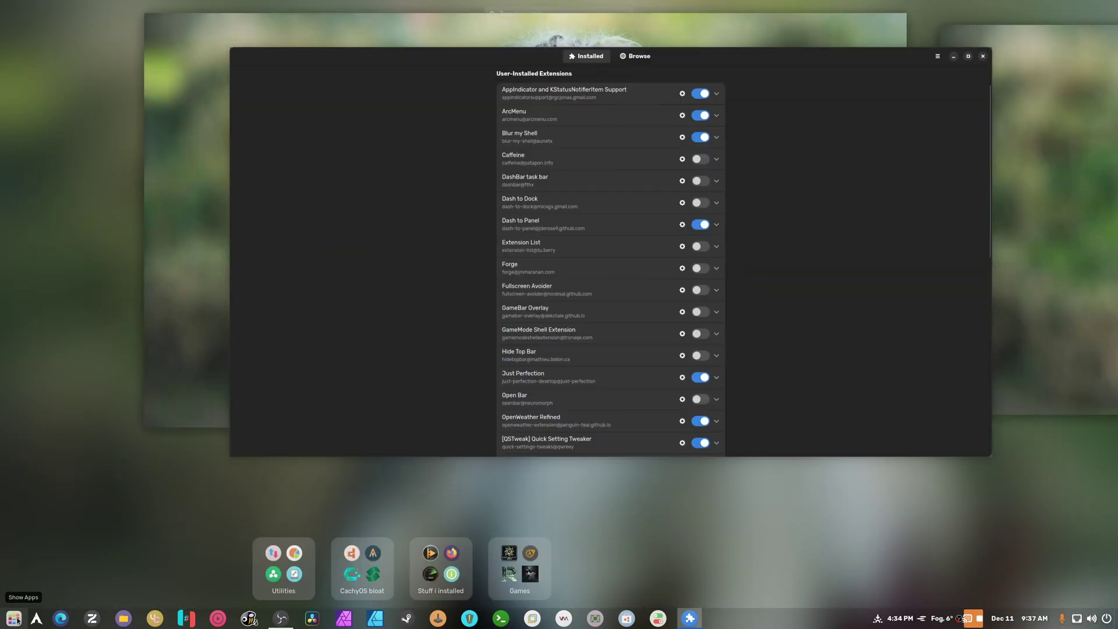
left_click(16, 619)
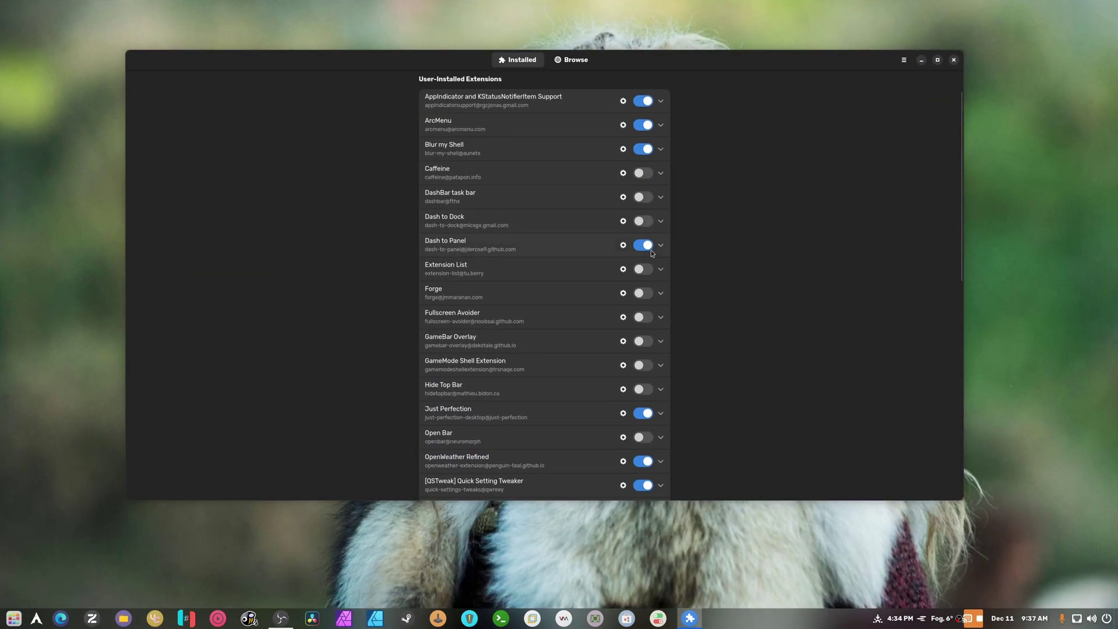
Open Dash to Panel's settings, minimize the extensions window and enlarge the settings window to show all position options
left_click(623, 245)
left_click(922, 62)
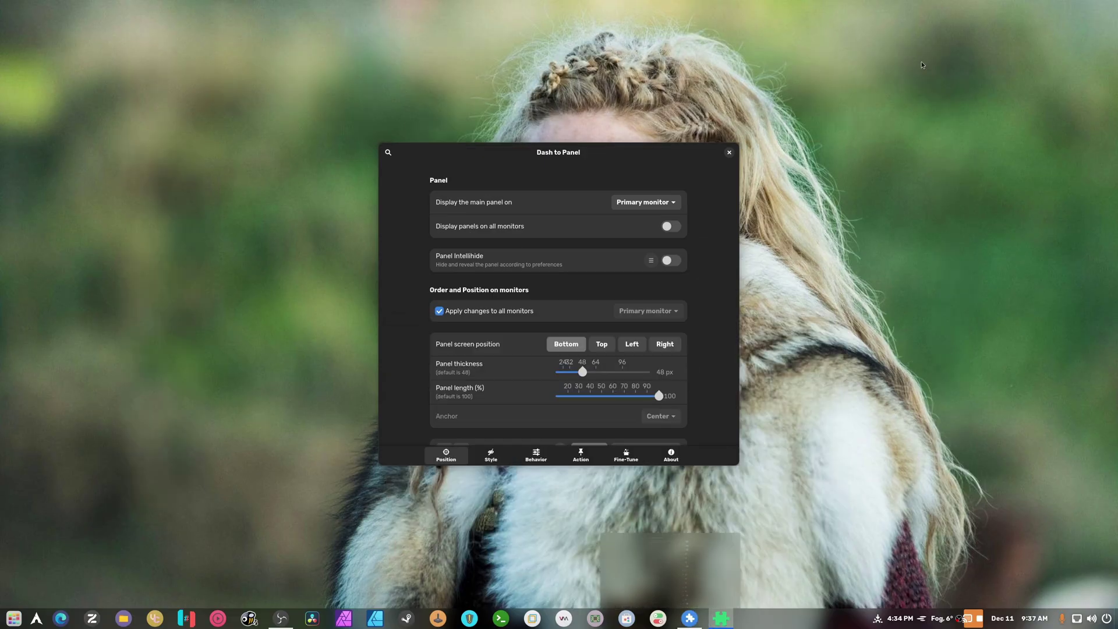
left_click_drag(729, 464, 790, 583)
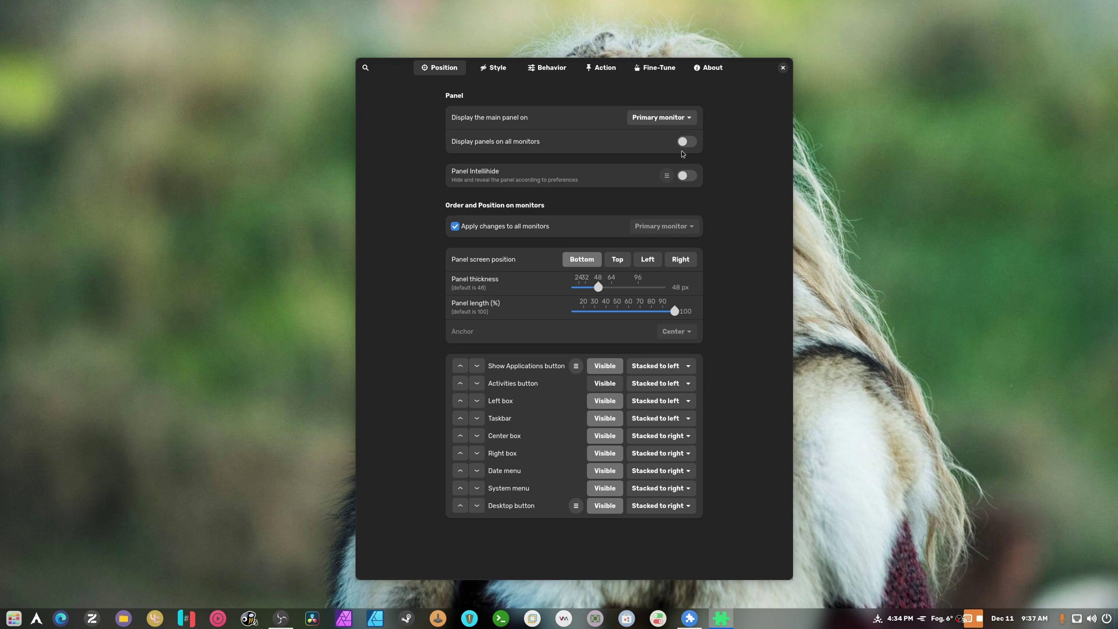
Try Panel Intellihide on and off, and try a panel thickness of 40 px before restoring it to 48 px
left_click(692, 177)
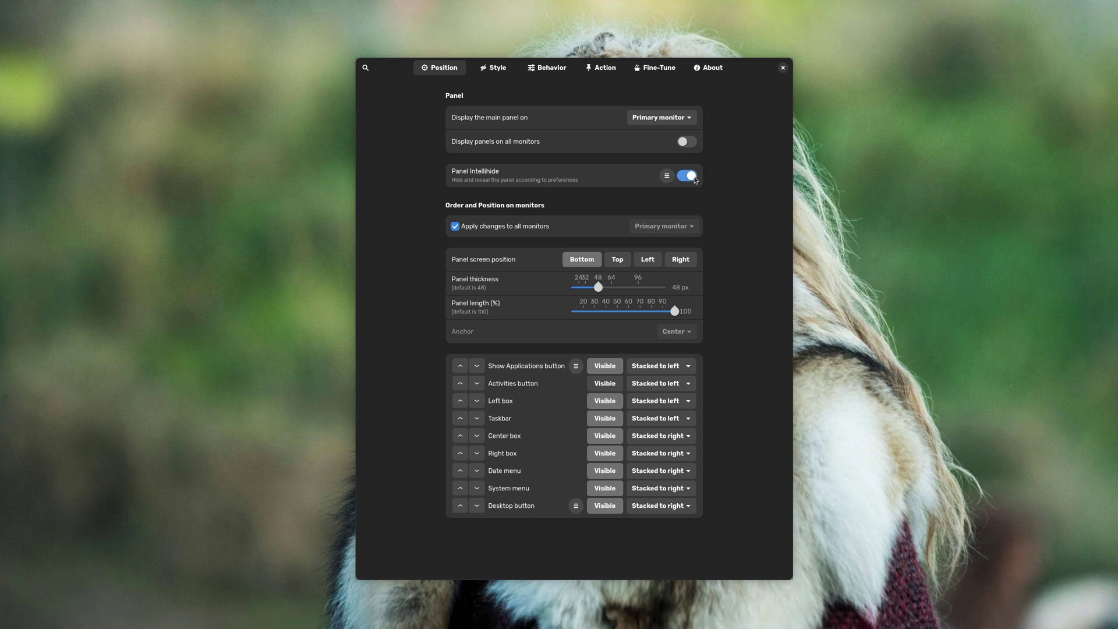
left_click(693, 177)
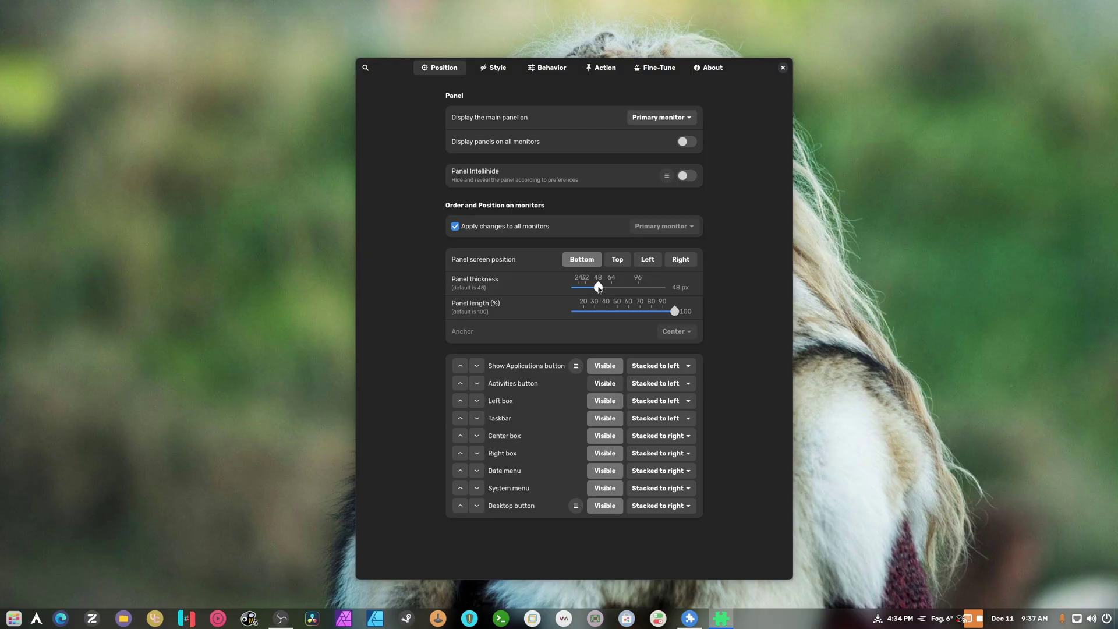
left_click_drag(597, 288, 591, 287)
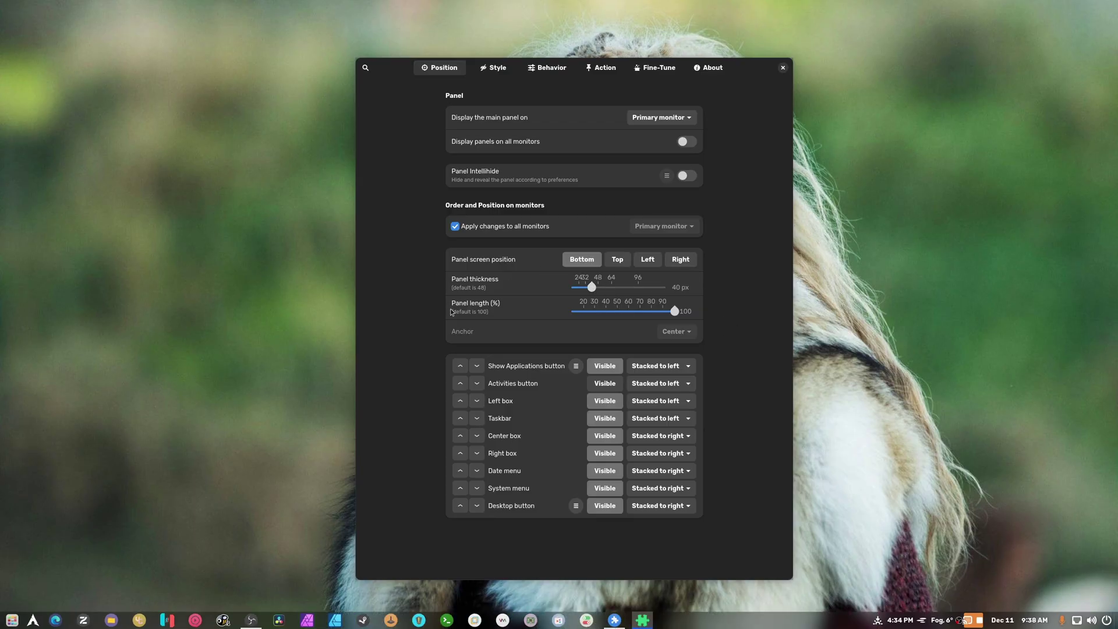
left_click_drag(592, 288, 602, 291)
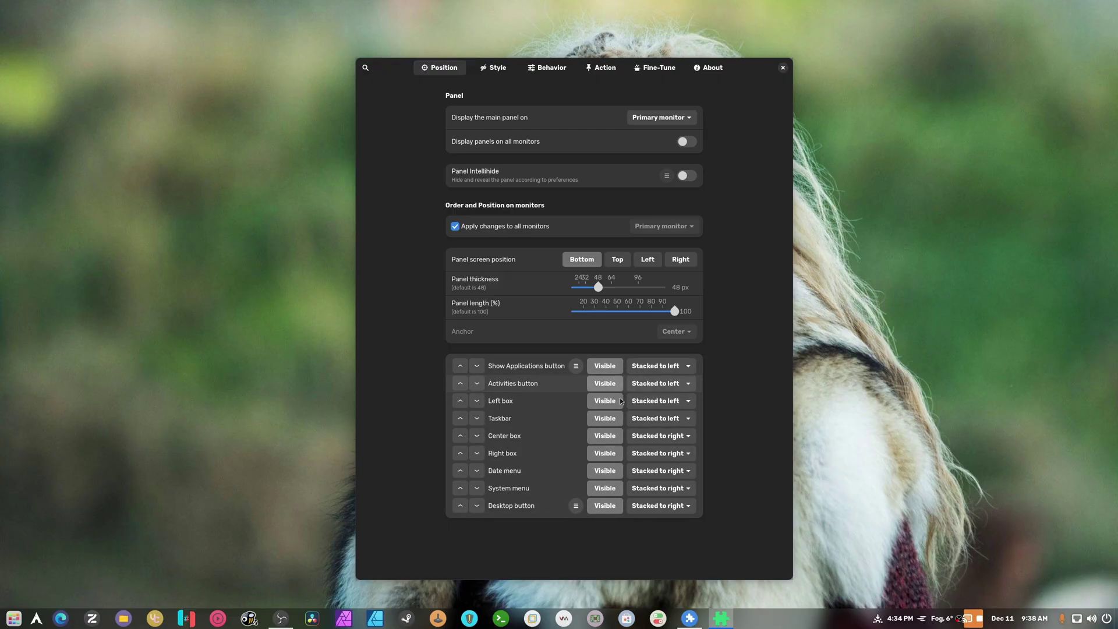
Hide the Show Applications button from the Dash to Panel taskbar
left_click(605, 368)
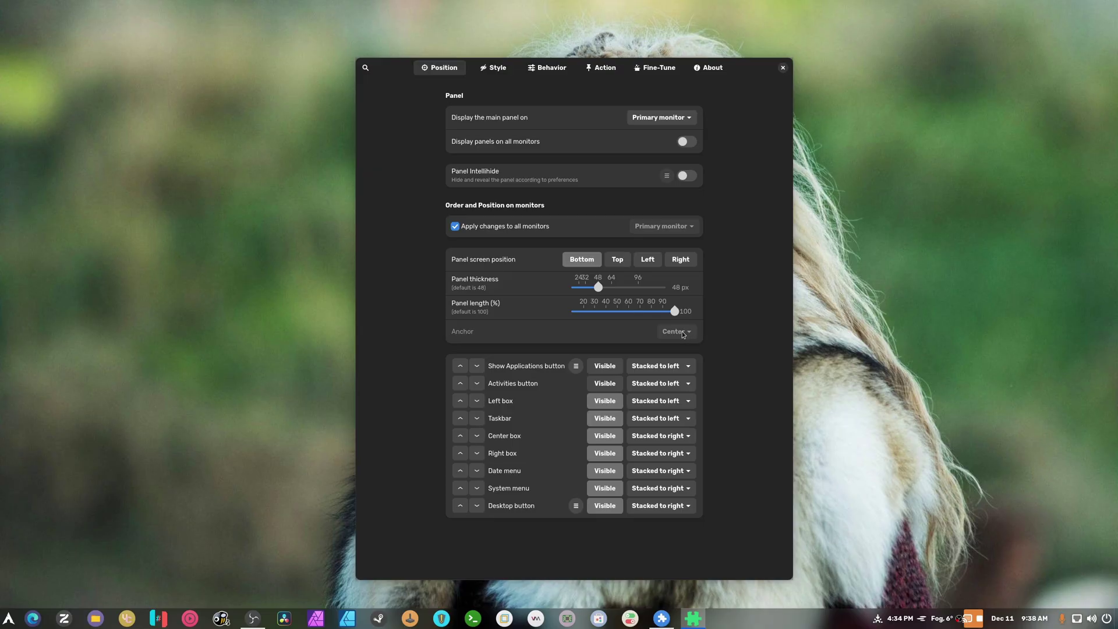
Open dconf Editor and go to the dash-to-panel folder under org/gnome/shell/extensions
key("super")
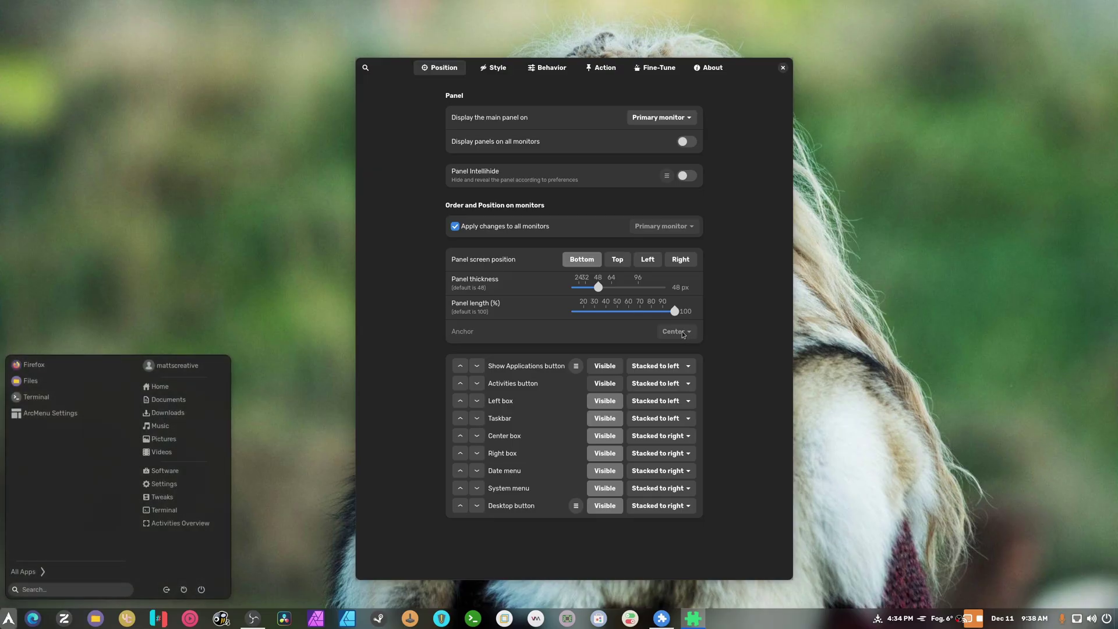
type("dconf")
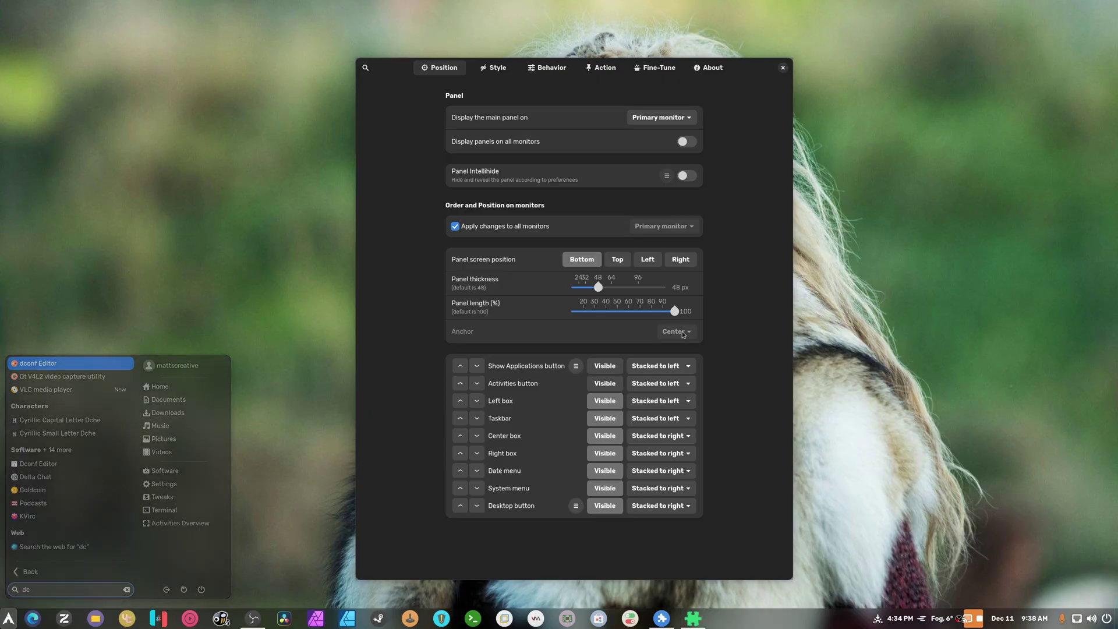
key("Return")
left_click(608, 315)
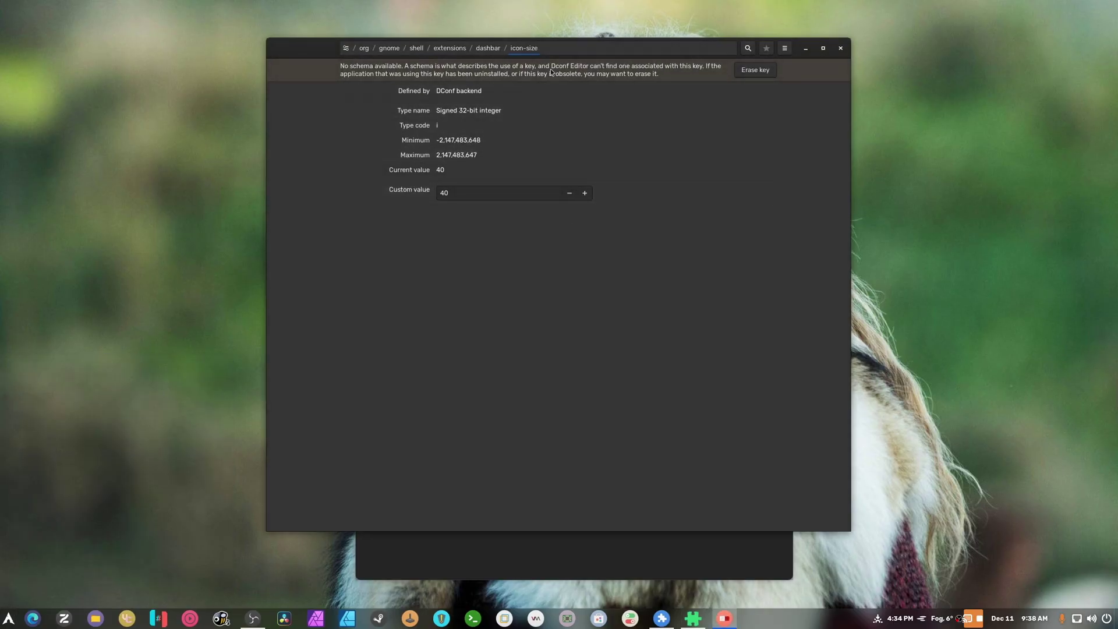
left_click(455, 50)
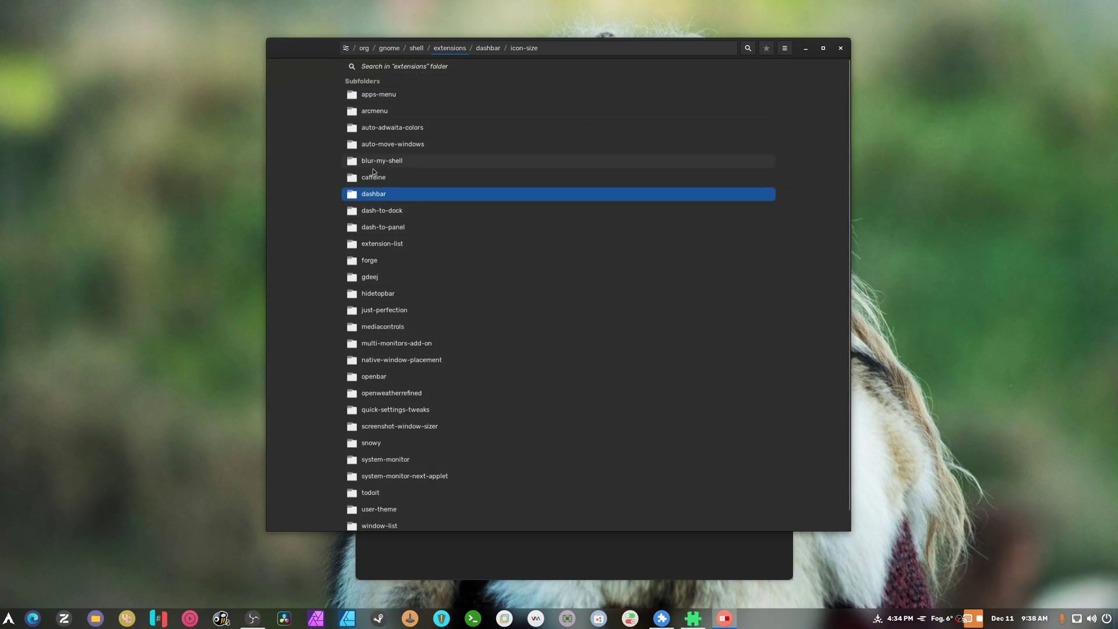
left_click(392, 228)
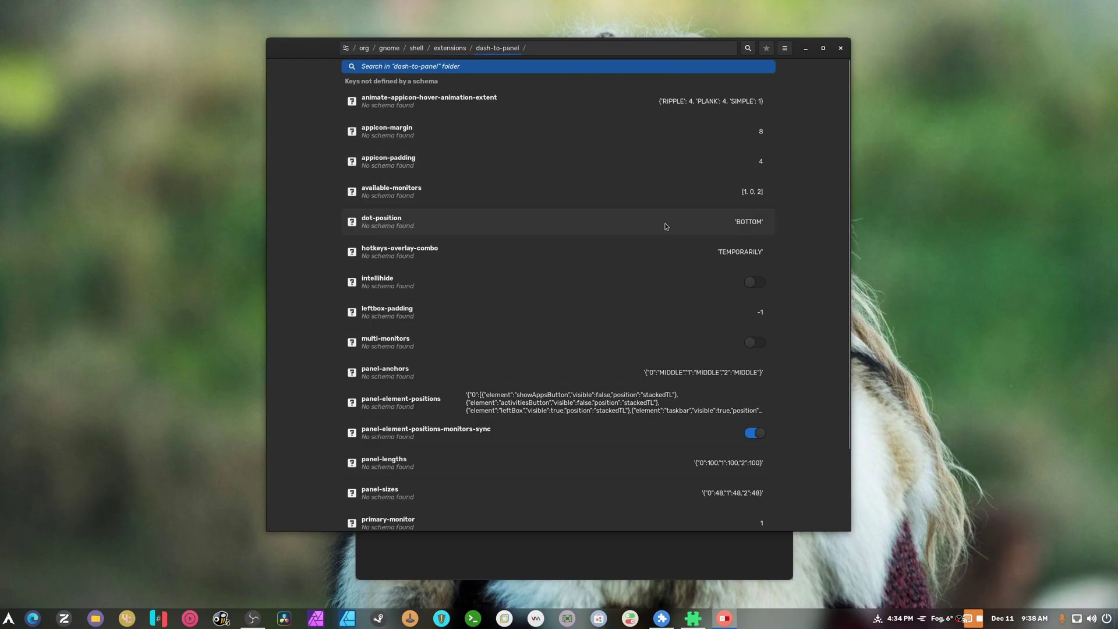
Look through the dash-to-panel keys, including the panel element positions and sizes, and close dconf Editor
scroll(690, 312, "down", 3)
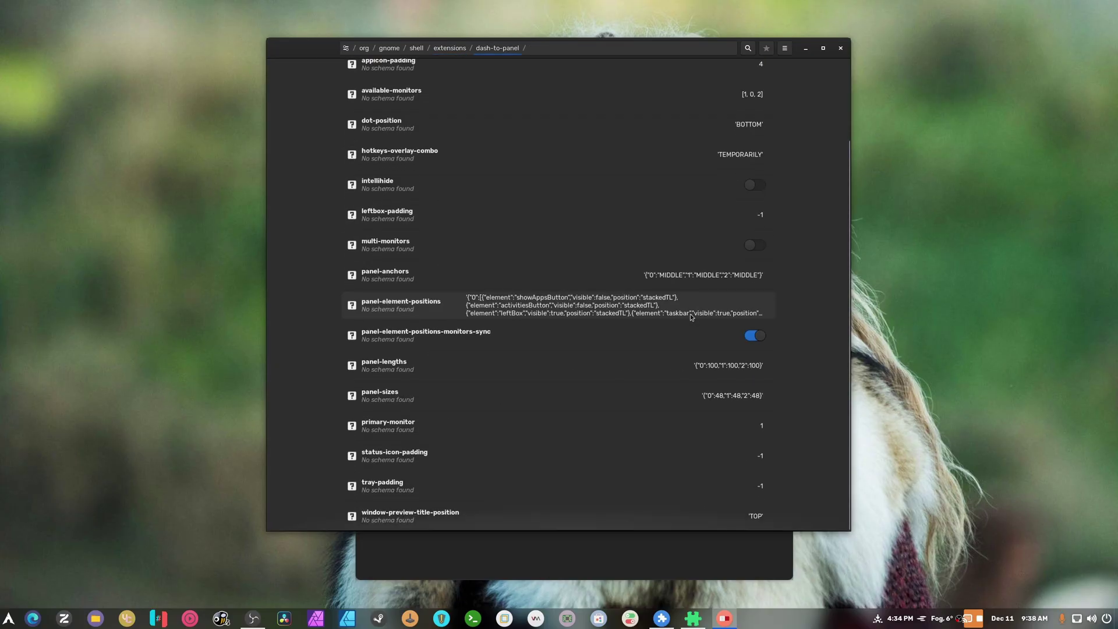
scroll(543, 354, "up", 3)
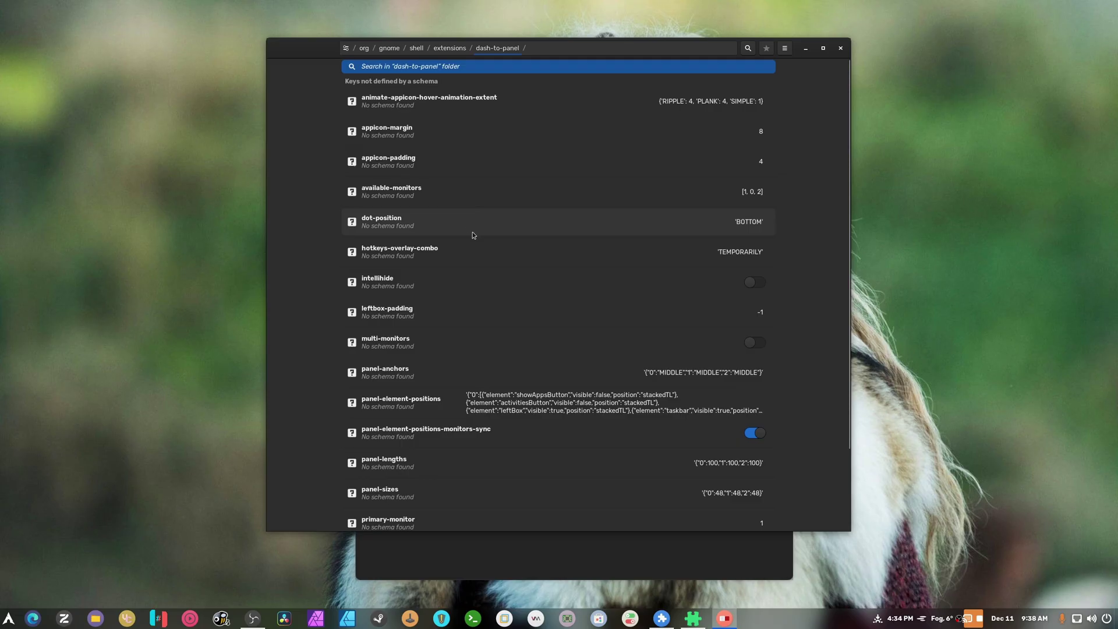
scroll(490, 340, "down", 3)
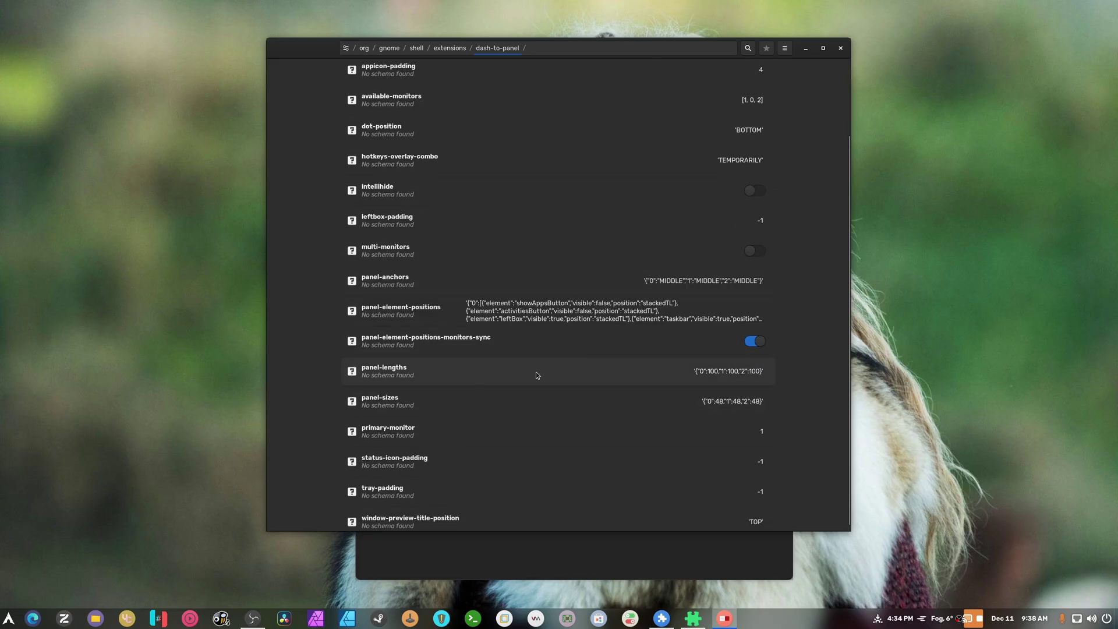
scroll(554, 404, "down", 1)
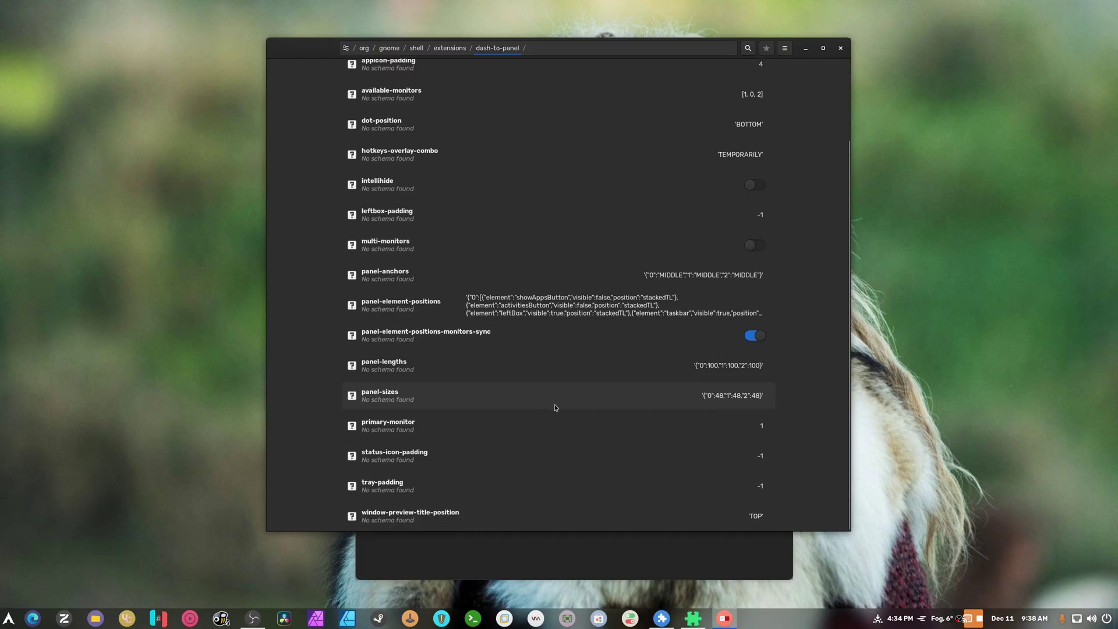
left_click(840, 48)
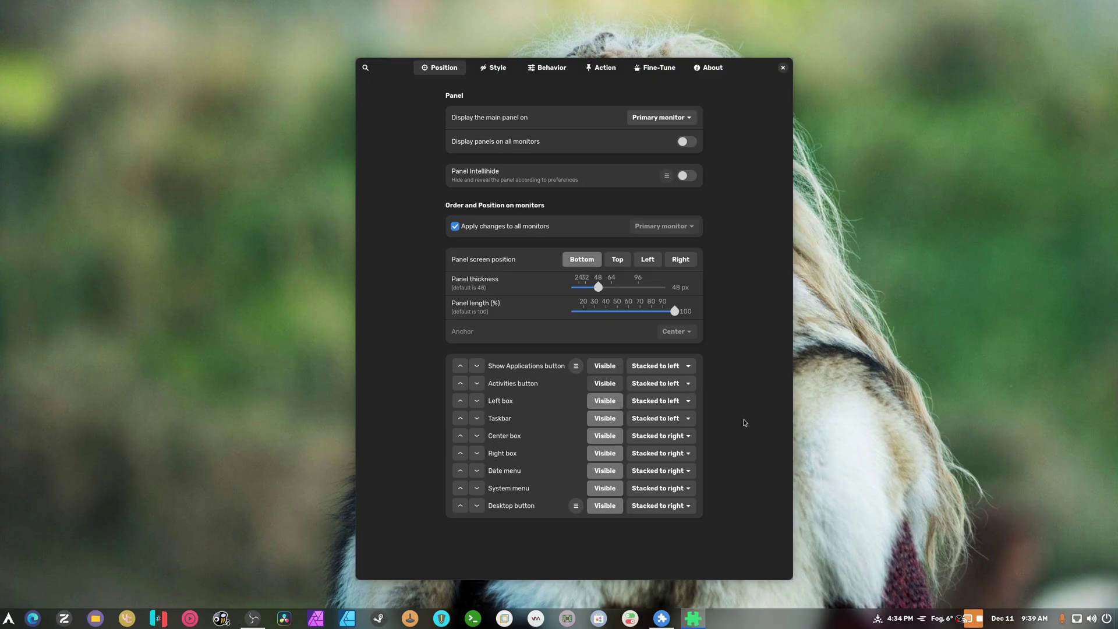
Set the Dash to Panel running indicator style to Dots for both the focused app and unfocused apps
left_click(489, 69)
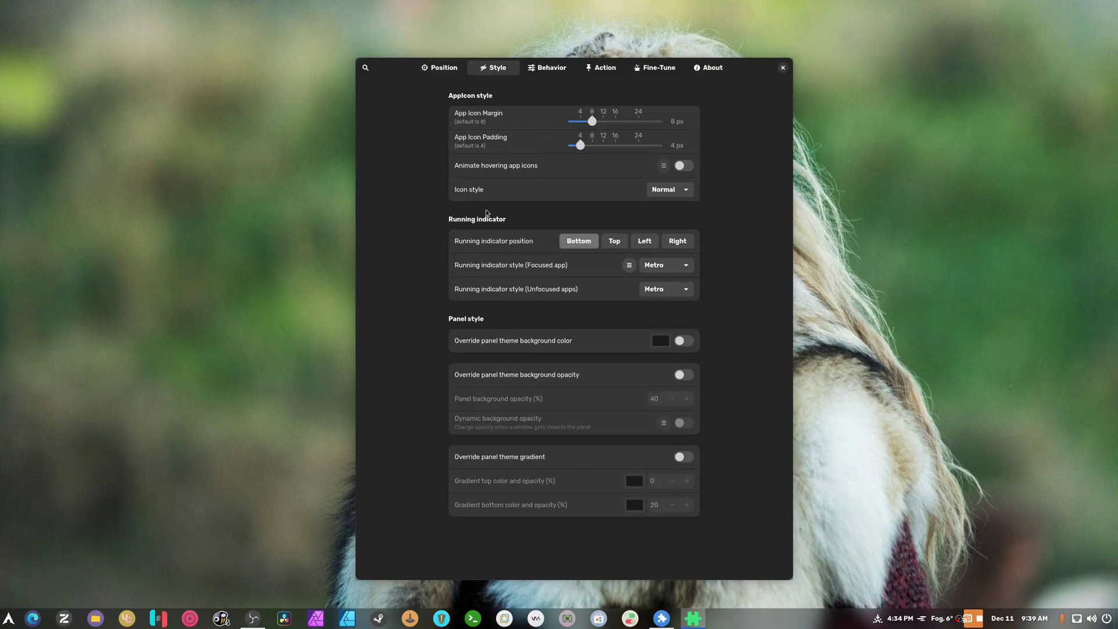
left_click(678, 190)
left_click(679, 190)
left_click(670, 267)
left_click(677, 284)
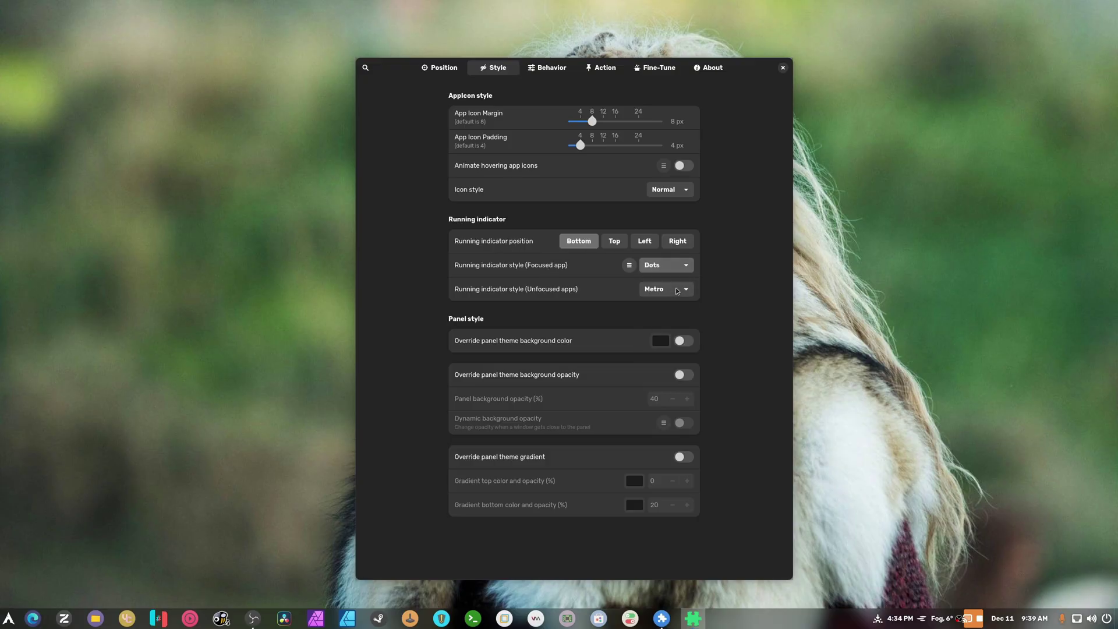
left_click(675, 289)
left_click(674, 310)
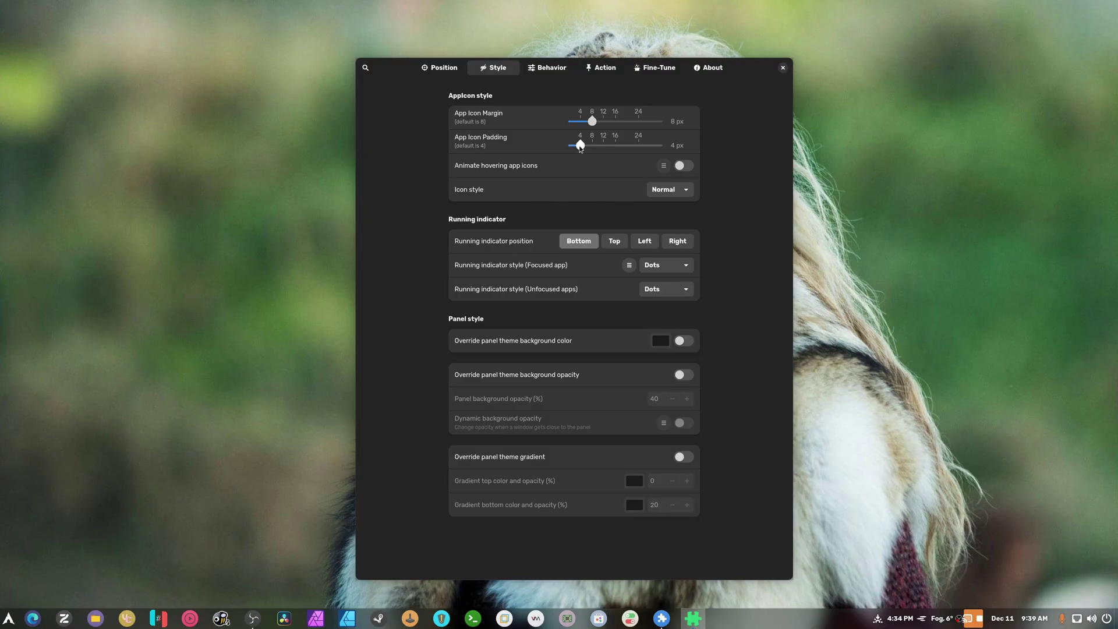
Set the app icon padding to 0 px and the app icon margin to 4 px
left_click_drag(580, 146, 569, 149)
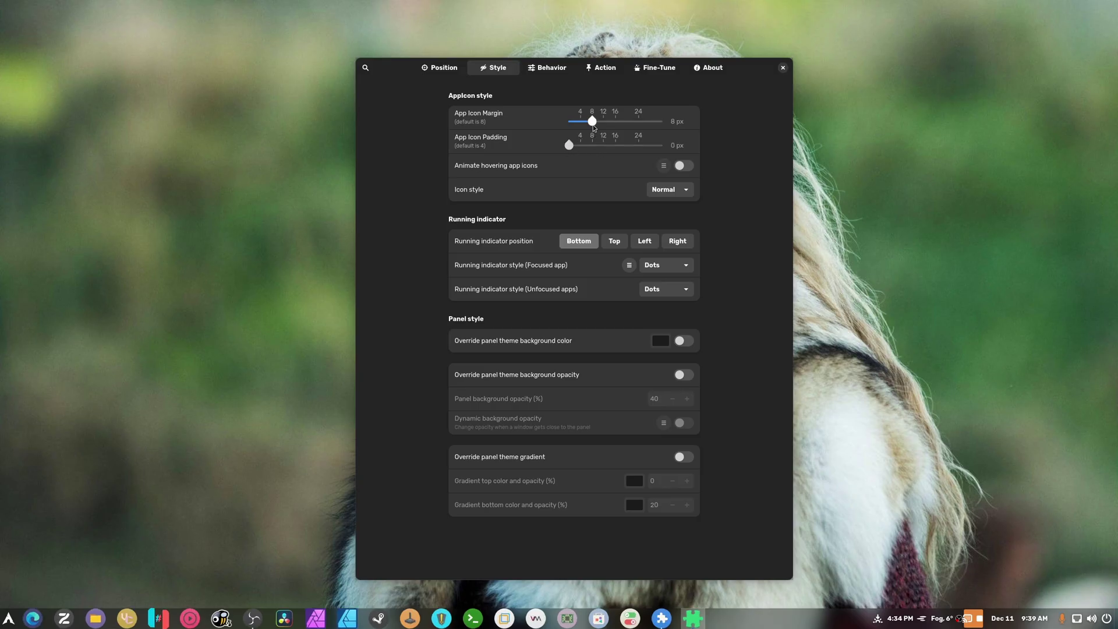
left_click_drag(592, 121, 582, 127)
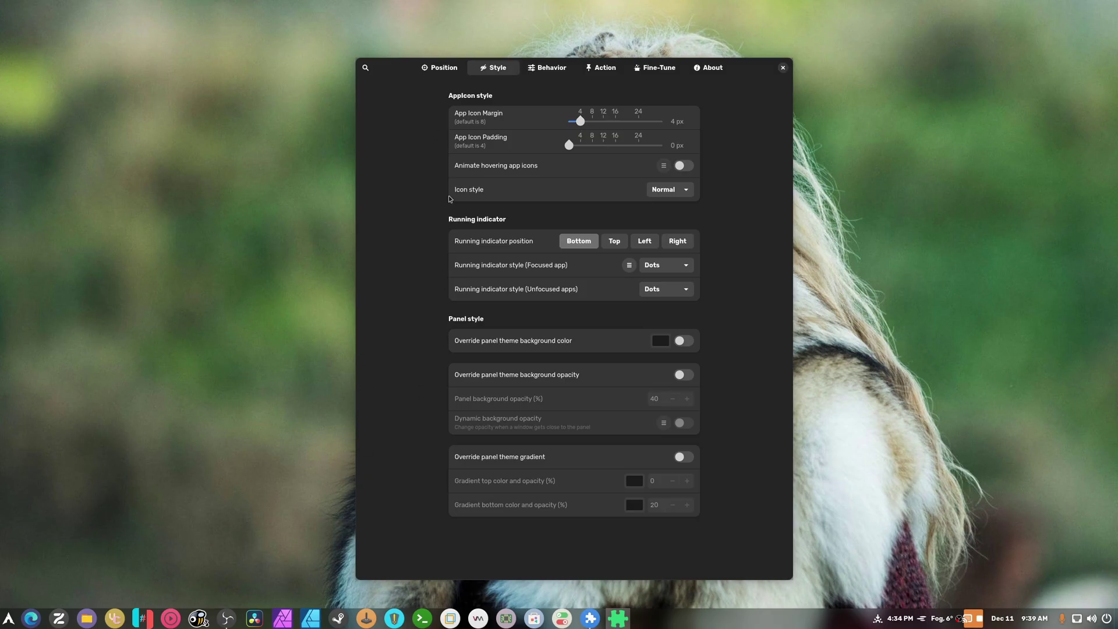
Review the Behavior, Action and Fine-Tune settings, and try keeping the original gnome-shell top panel on and off
left_click(541, 69)
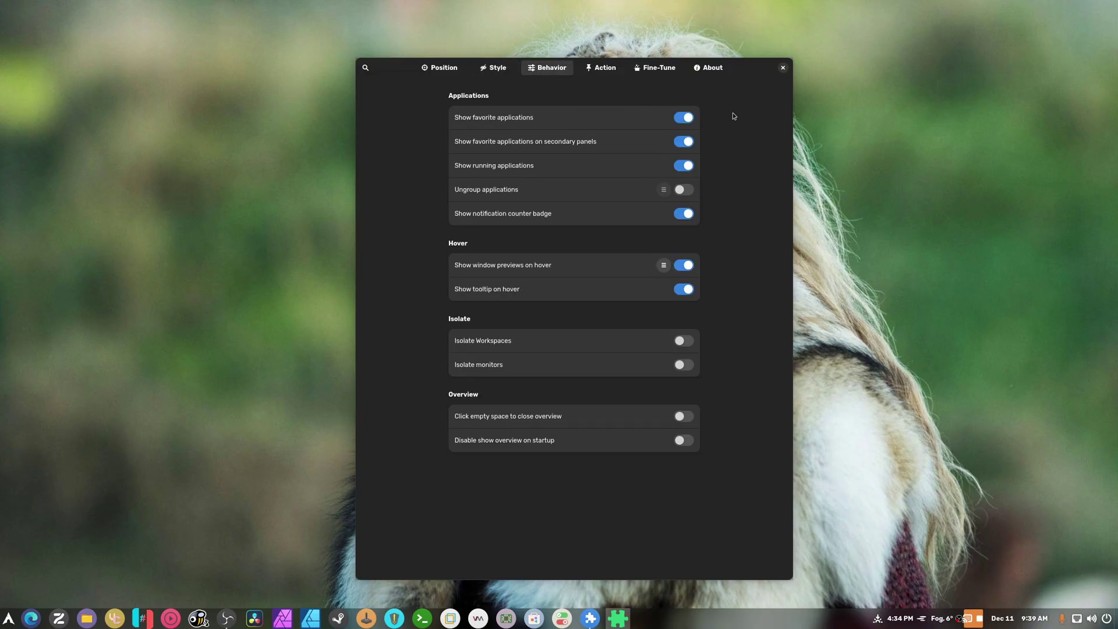
left_click(602, 68)
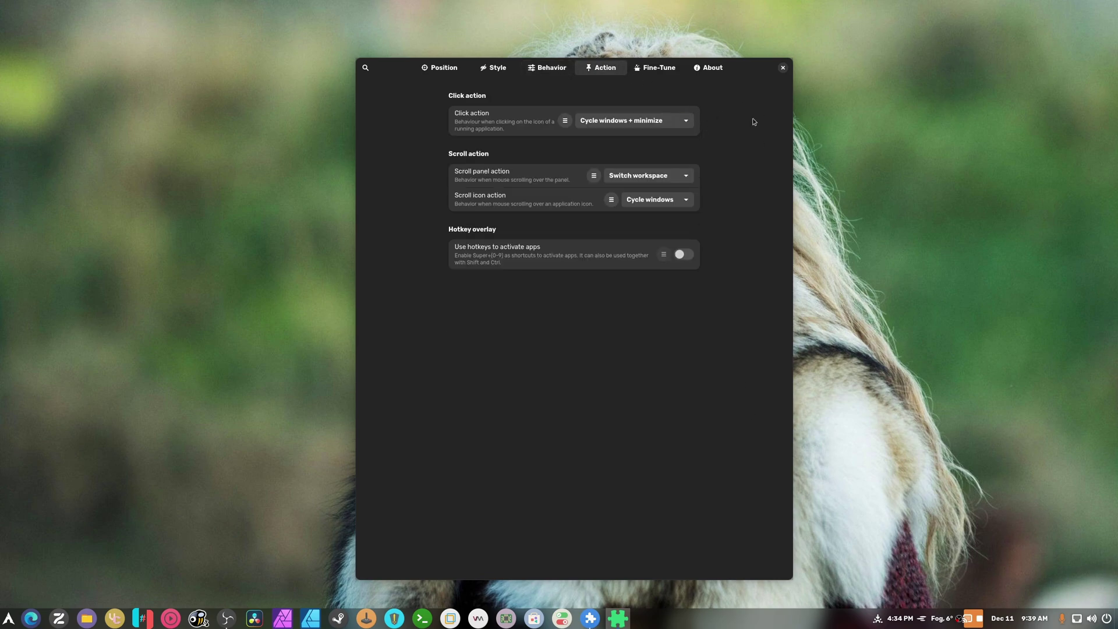
left_click(669, 73)
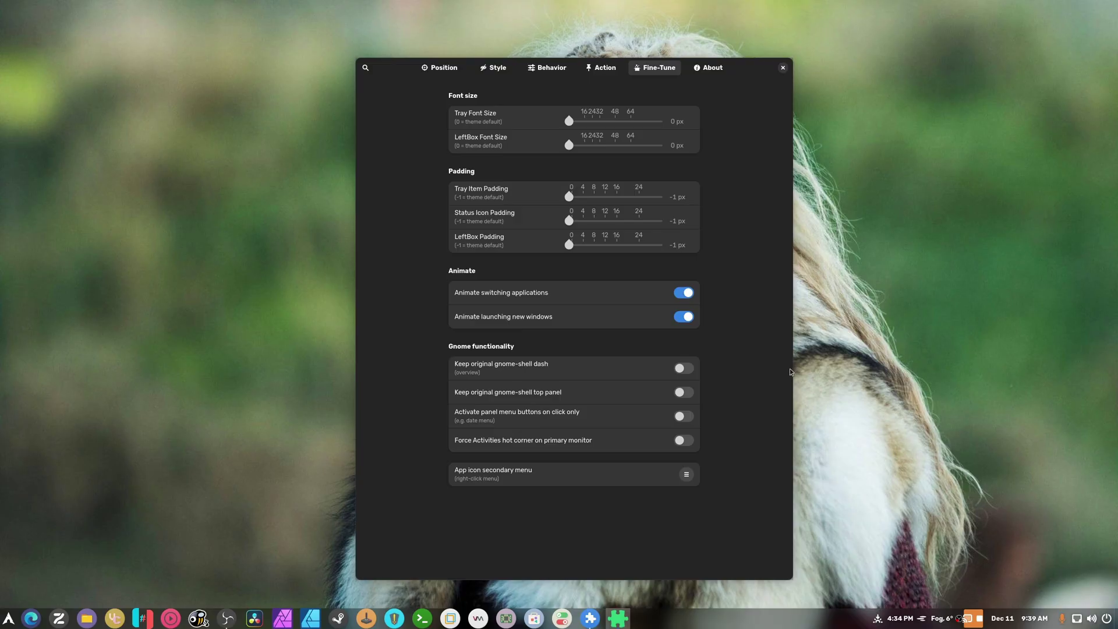
left_click(690, 394)
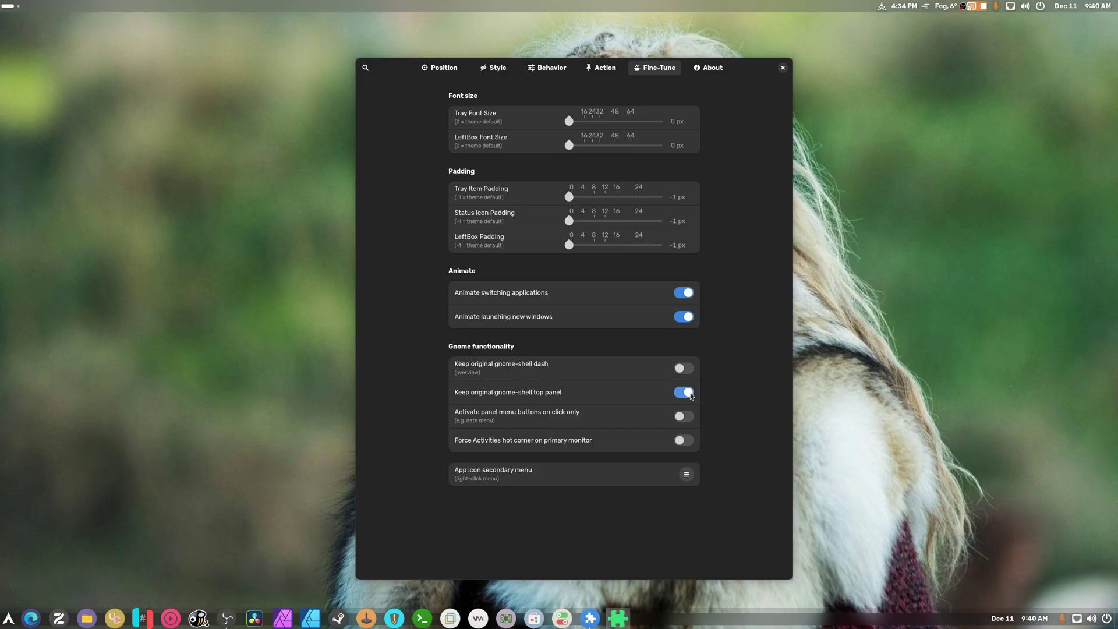
left_click(690, 393)
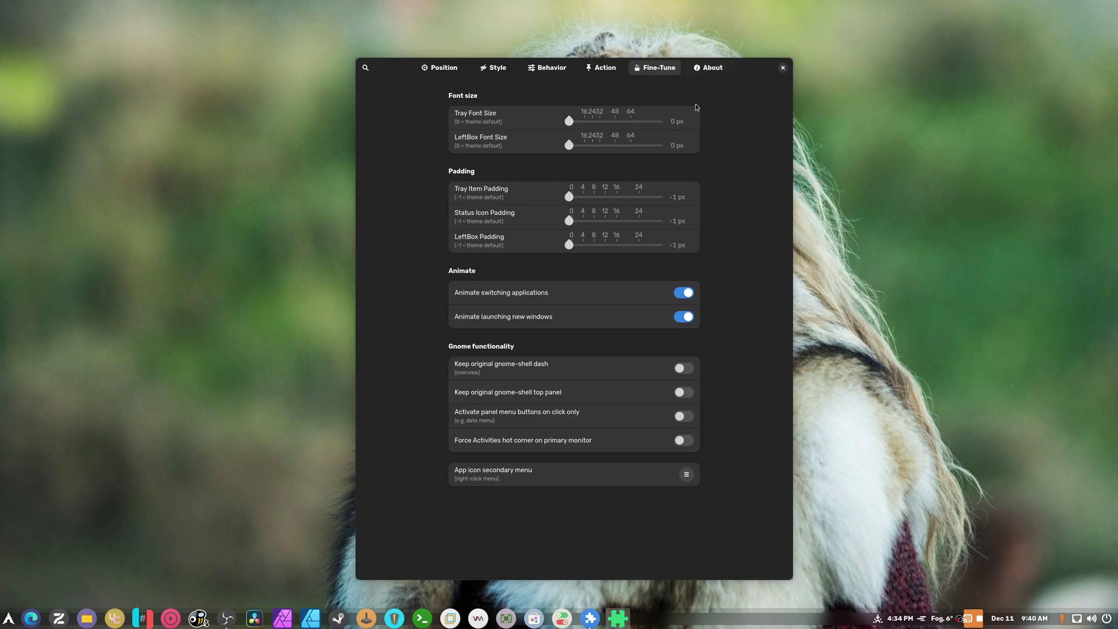
Check the panel length and anchor settings, and try the menu button at the start of the taskbar
left_click(441, 68)
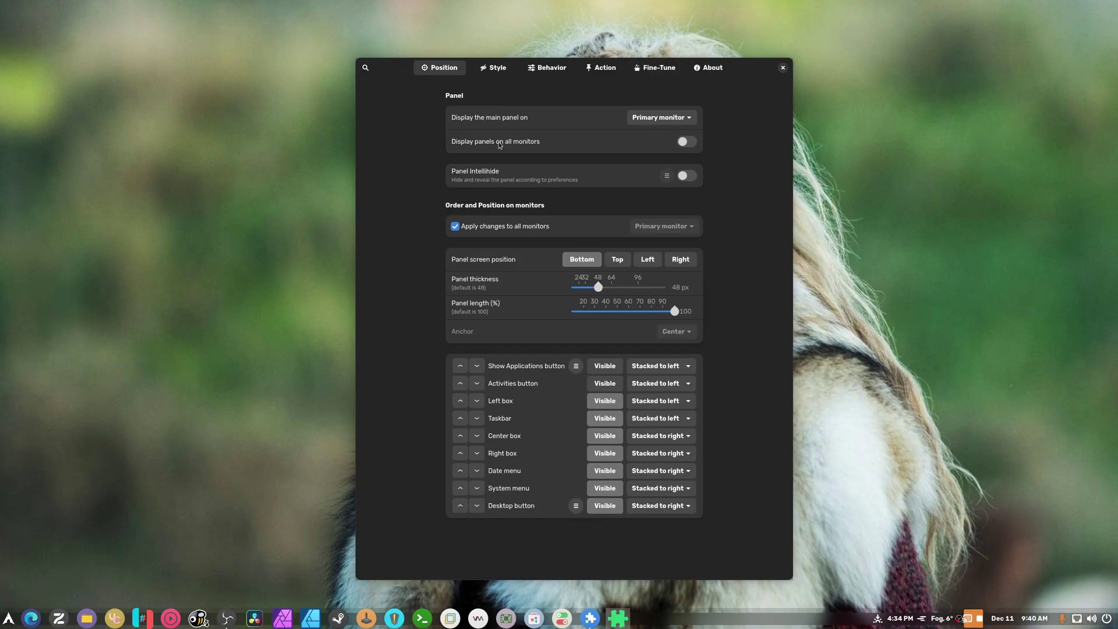
left_click_drag(674, 311, 699, 318)
left_click(671, 331)
left_click(668, 319)
left_click(9, 618)
left_click(9, 618)
Set the app icon margin to 0 px, and the panel thickness to 46 px after trying 39 px
left_click(498, 68)
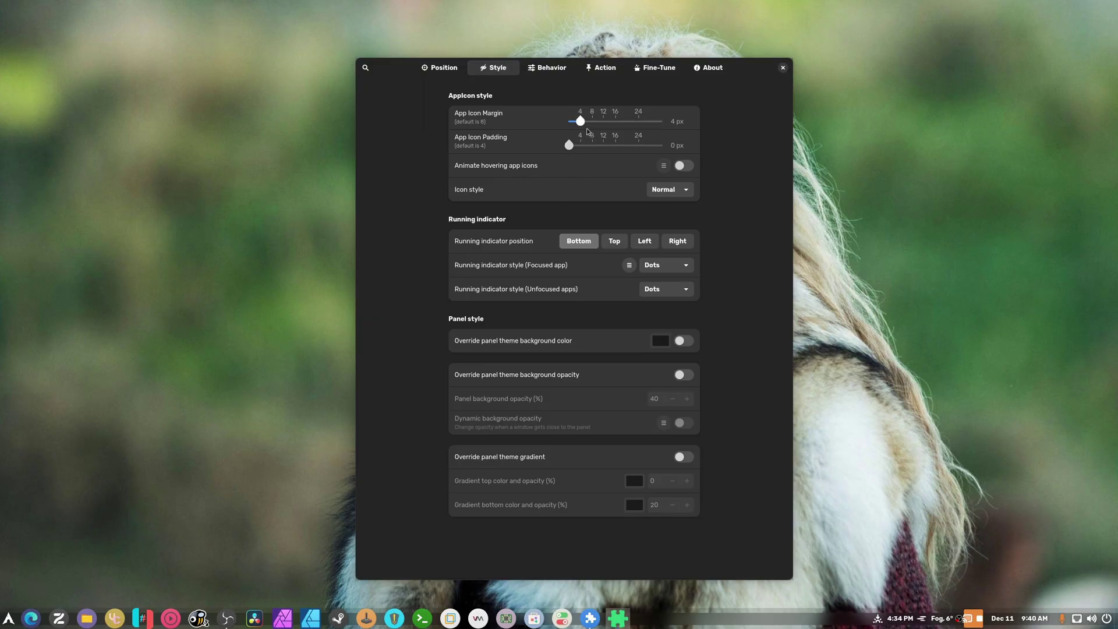
mouse_move(581, 122)
left_mouse_down()
mouse_move(606, 124)
mouse_move(568, 124)
left_mouse_up()
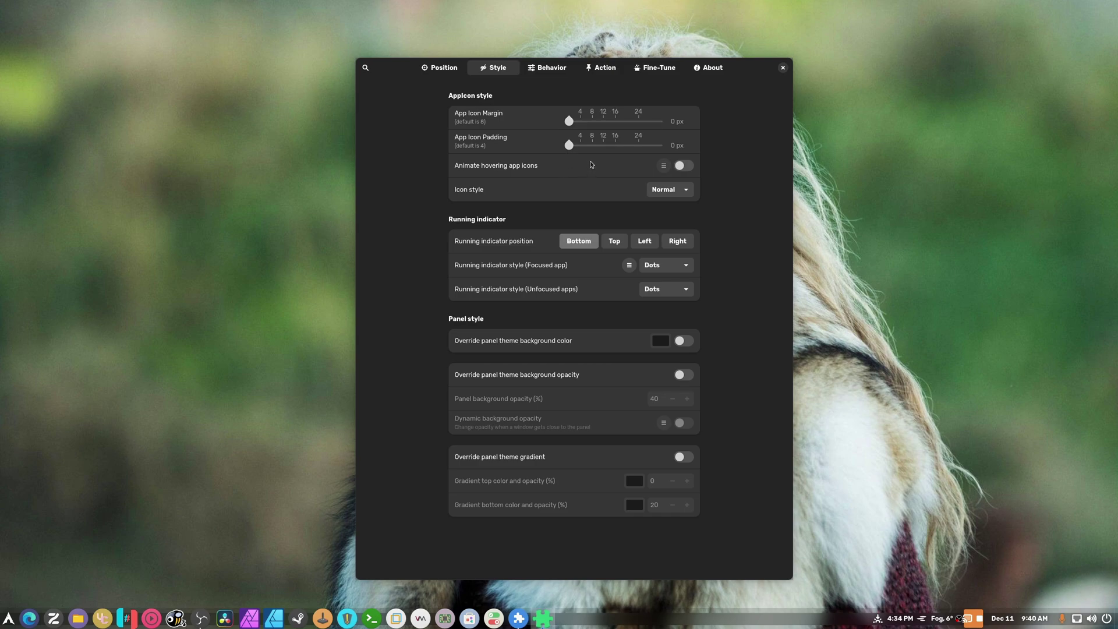
left_click(441, 68)
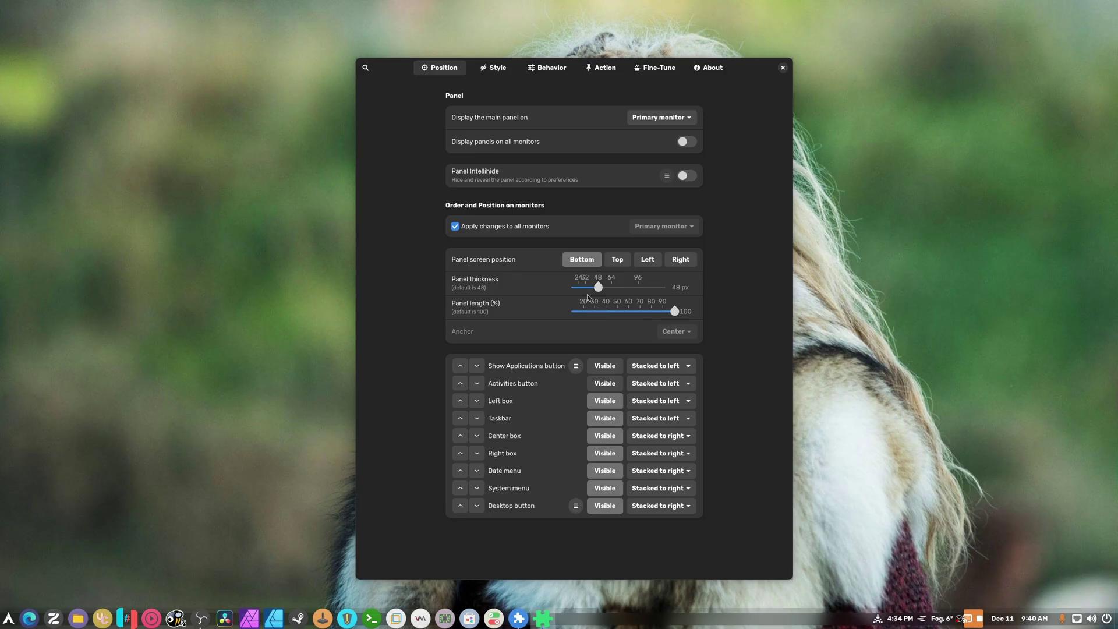
left_click_drag(598, 287, 592, 289)
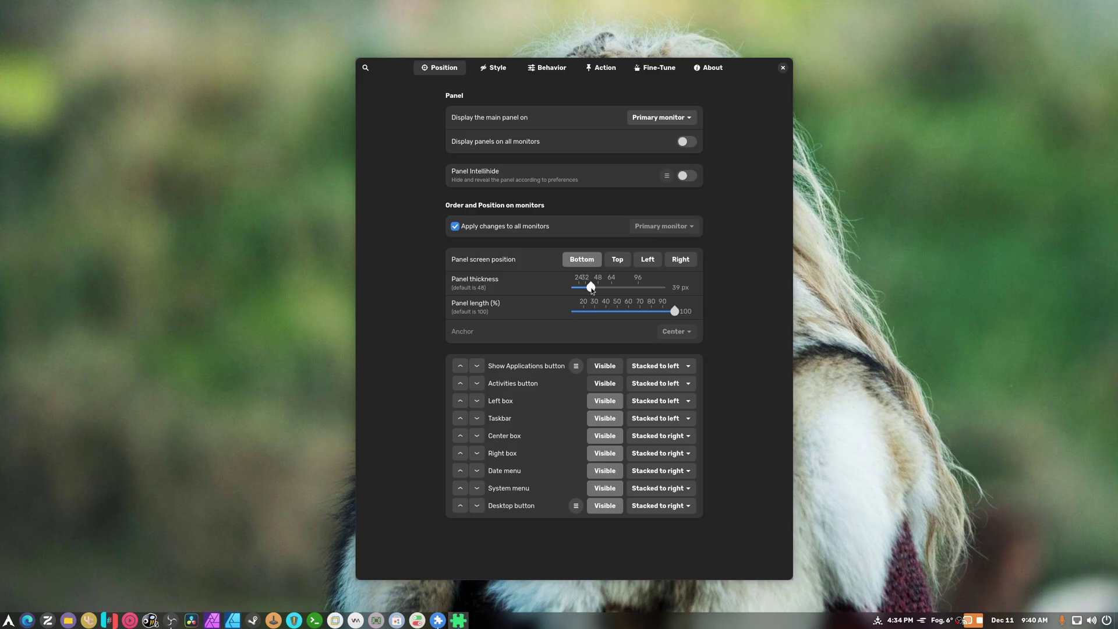
left_click_drag(591, 290, 599, 291)
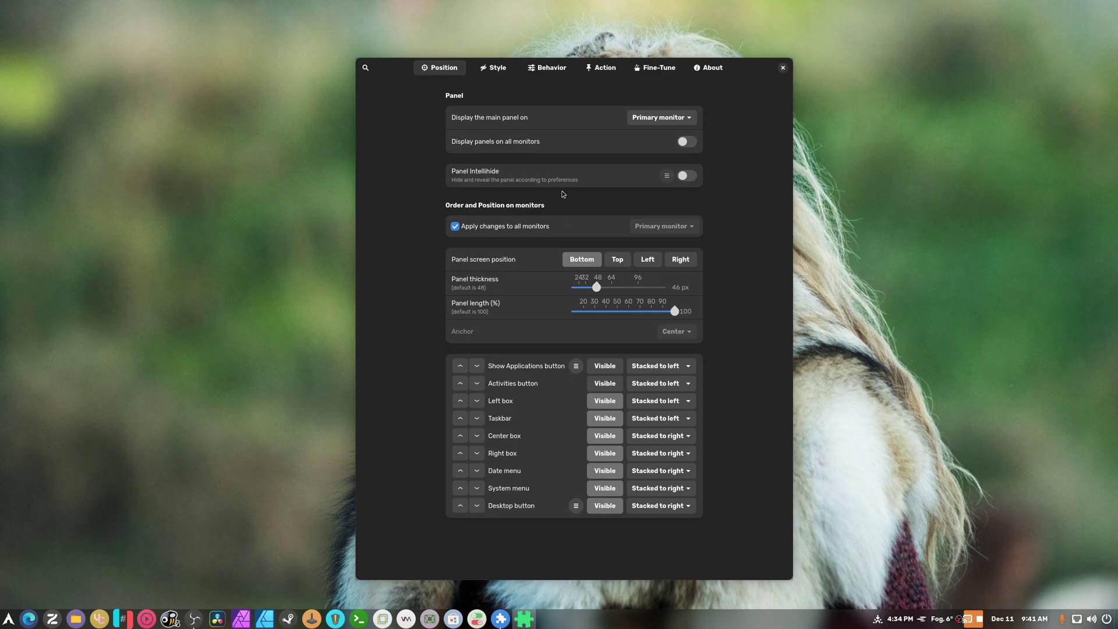
Look through the Style, Behavior, Action and Fine-Tune settings, and try Ungroup applications on and off
left_click(496, 68)
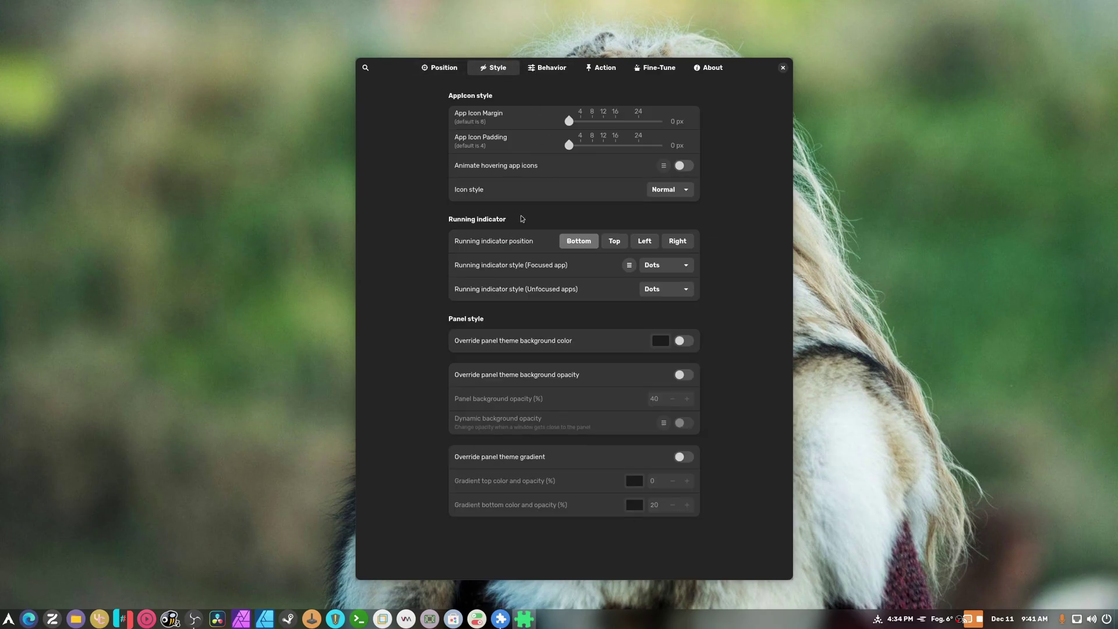
left_click(561, 69)
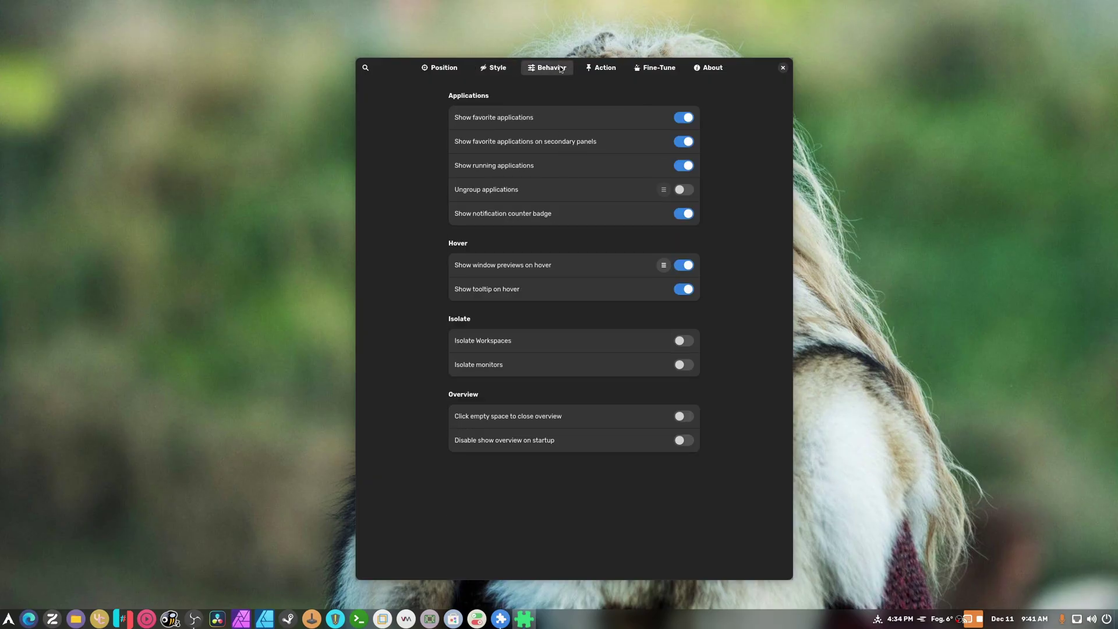
left_click(684, 191)
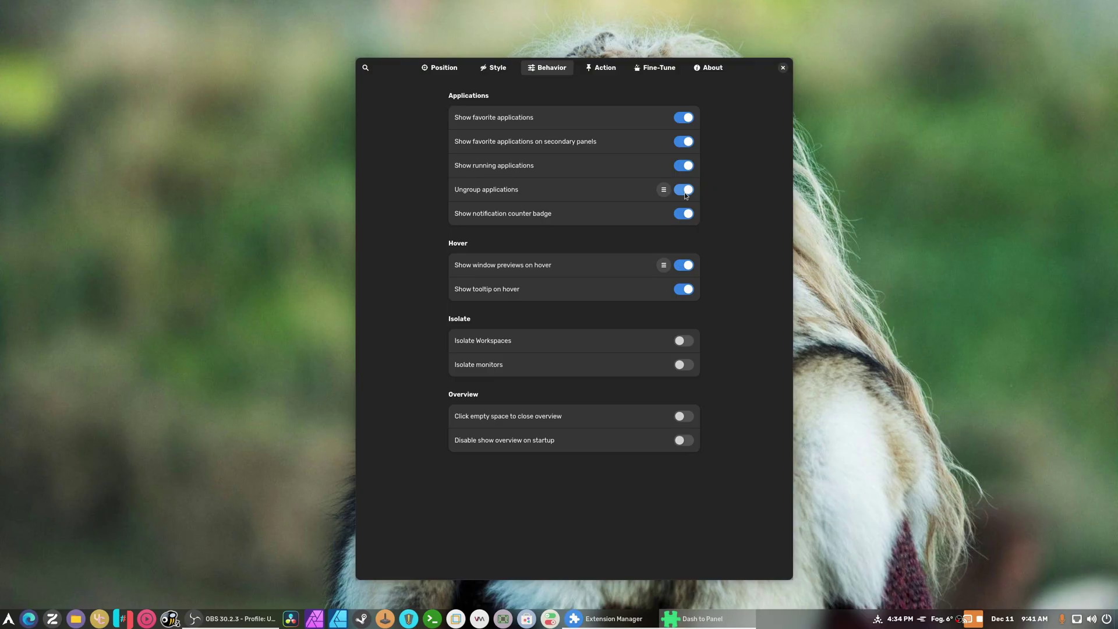
left_click(684, 191)
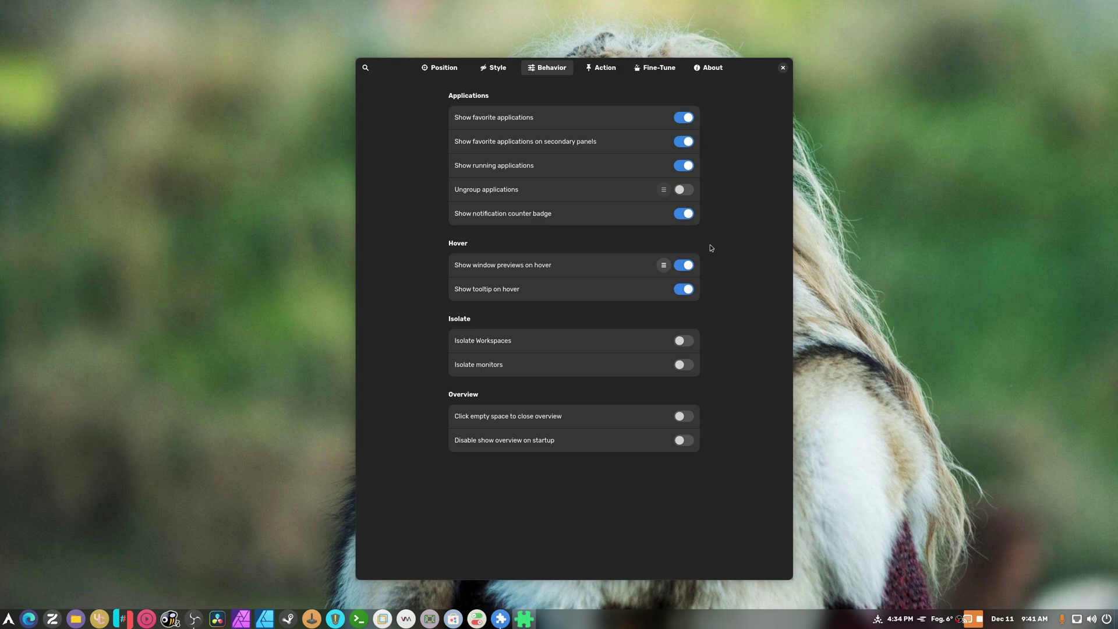
left_click(605, 69)
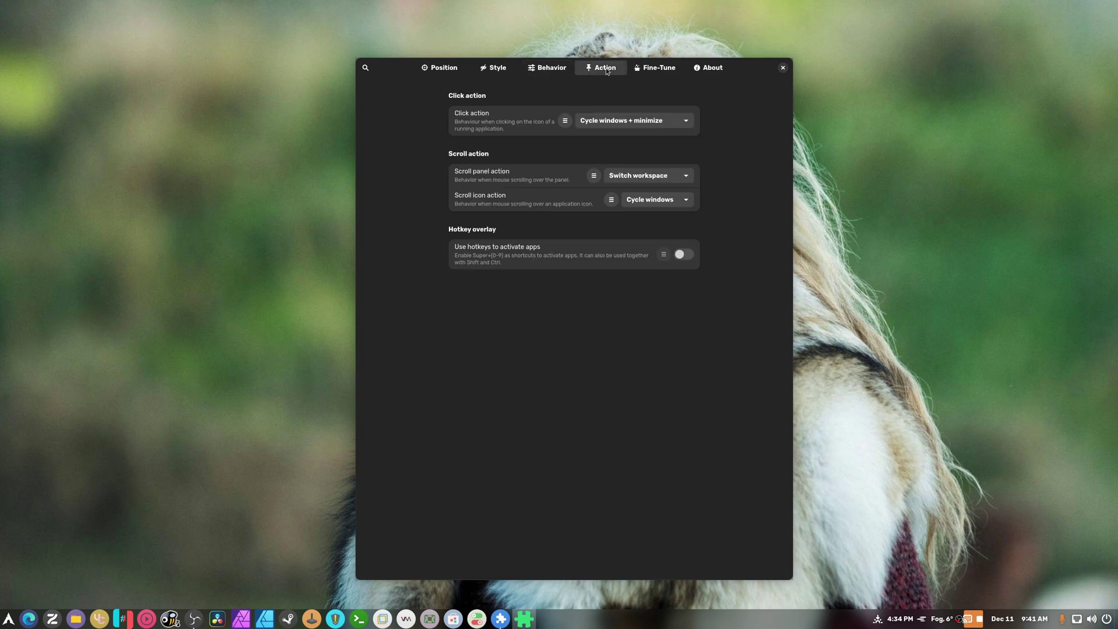
left_click(640, 72)
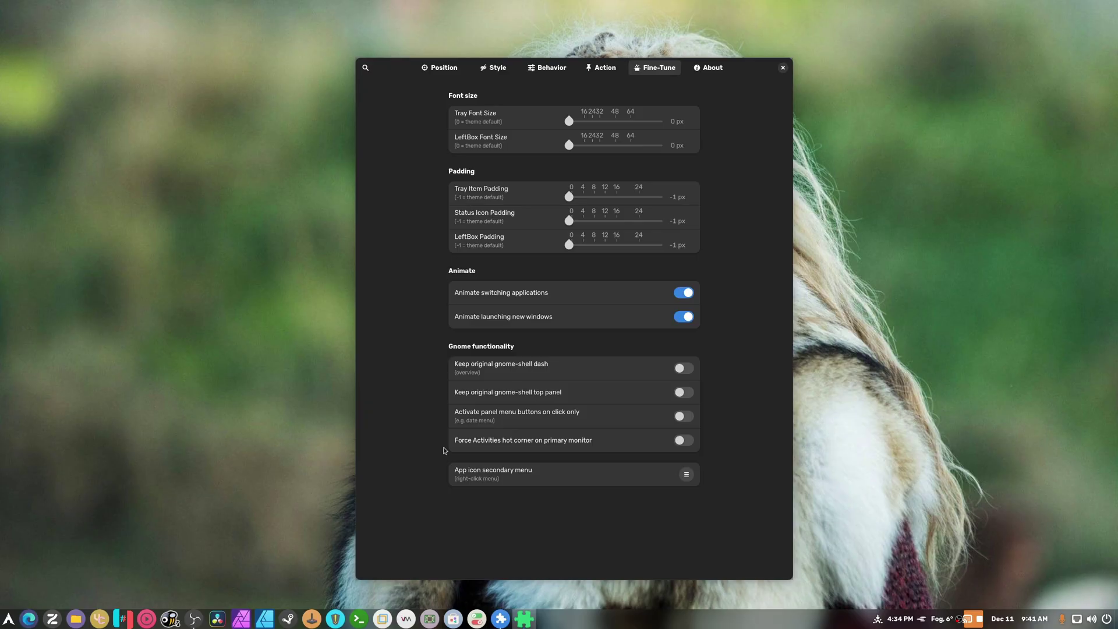
Set the position of the Show Applications button, Activities button, Left box, Taskbar and Center box to Centered
left_click(453, 70)
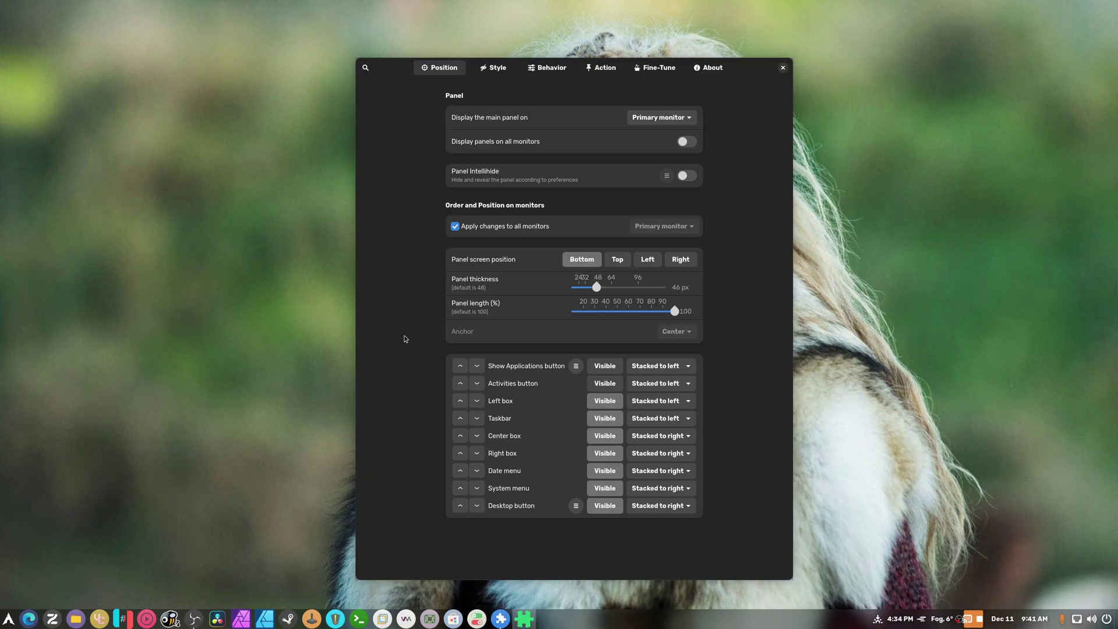
left_click(691, 370)
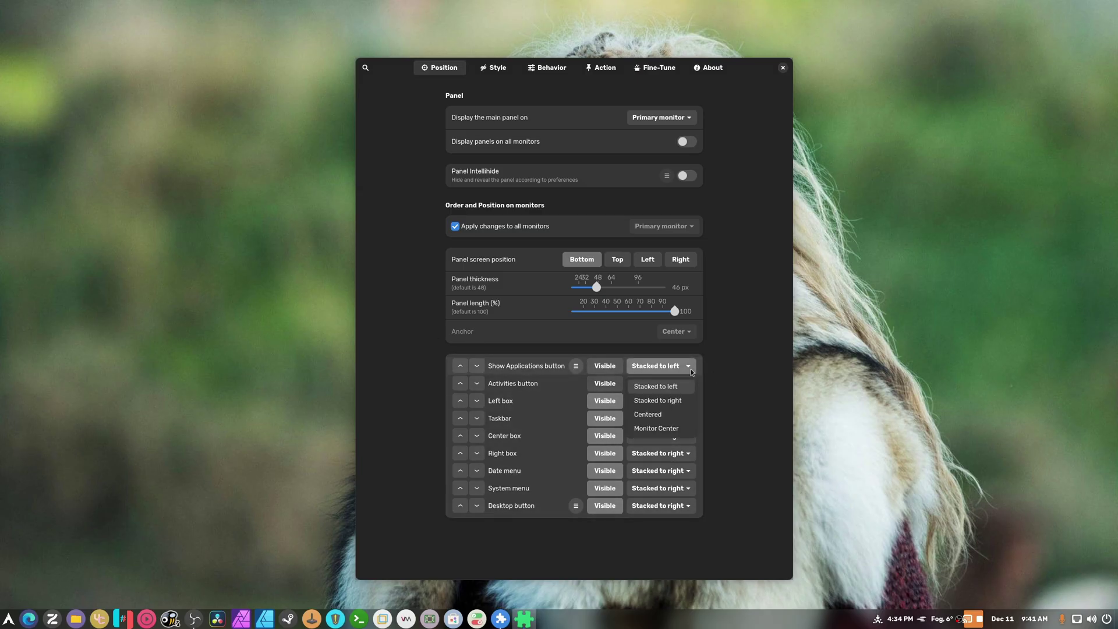
left_click(648, 414)
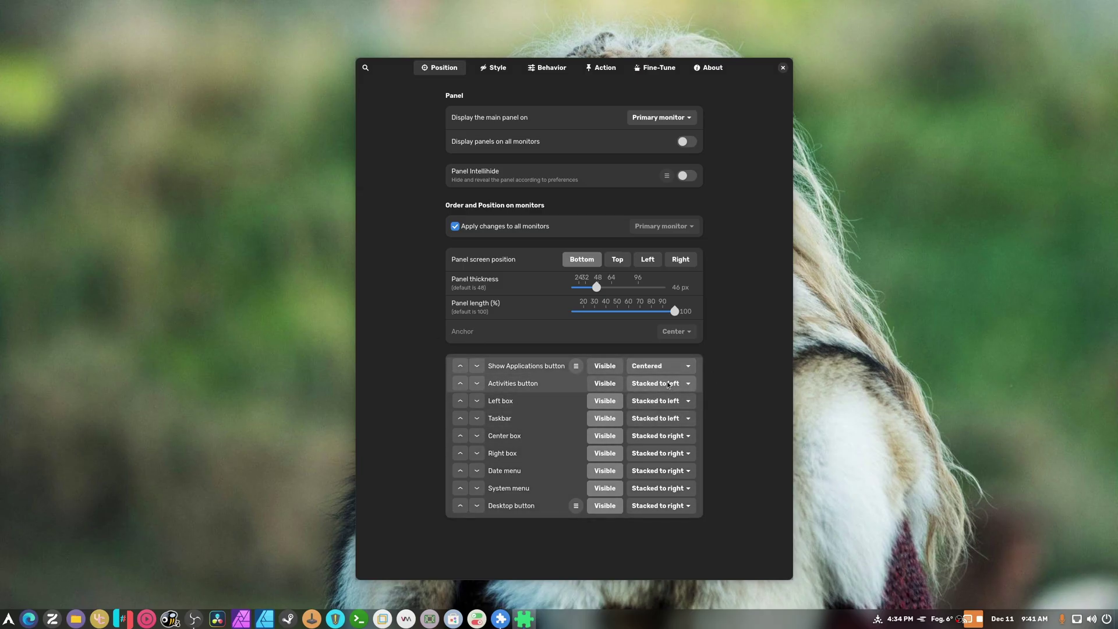
left_click(660, 383)
left_click(648, 432)
left_click(661, 400)
left_click(647, 449)
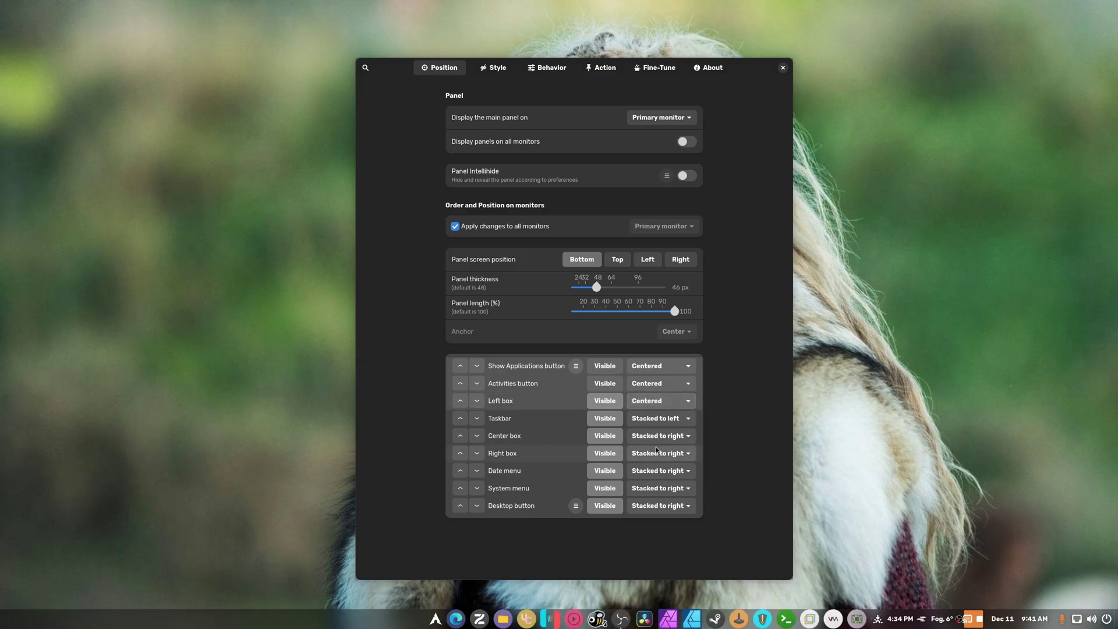
left_click(662, 418)
left_click(647, 466)
left_click(661, 436)
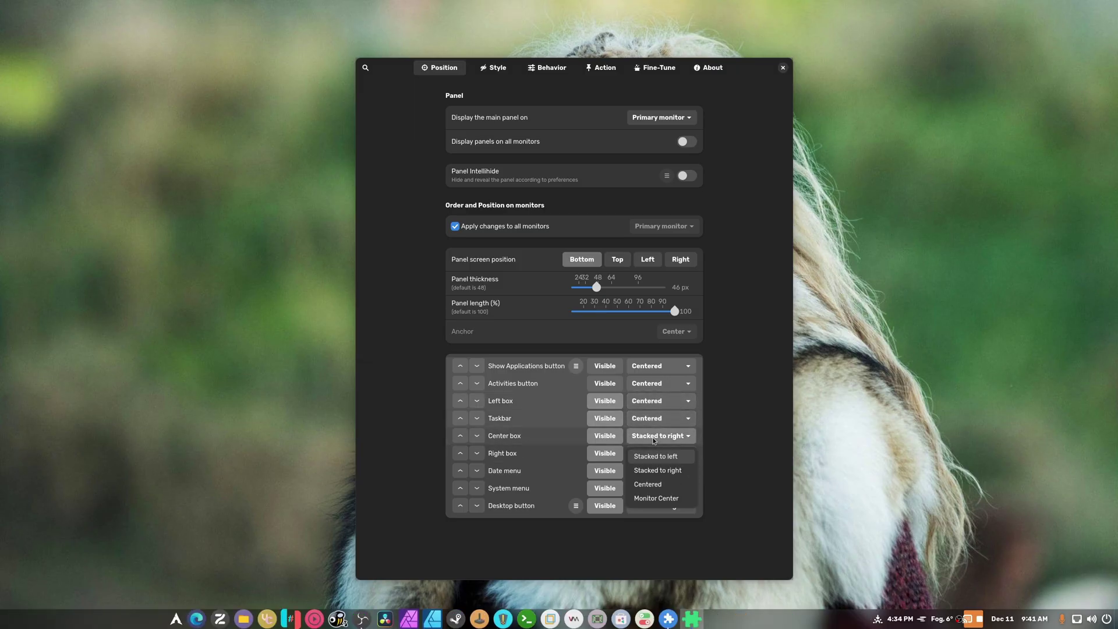
left_click(661, 484)
Try the Centered position for the Right box before restoring it to Stacked to right
left_click(661, 453)
left_click(658, 502)
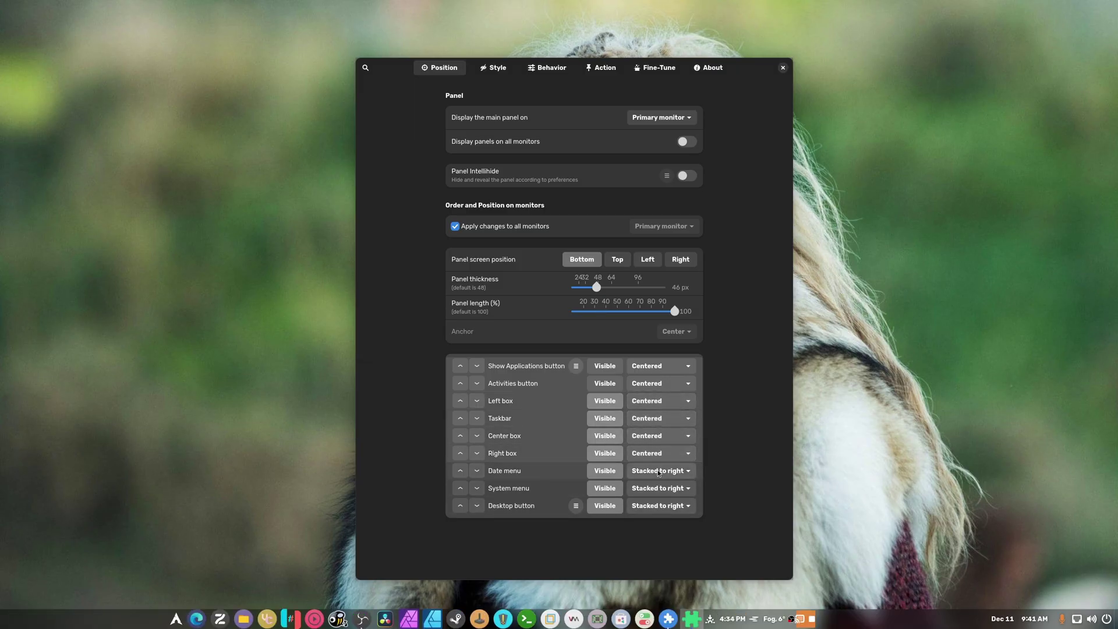
left_click(661, 470)
left_click(667, 469)
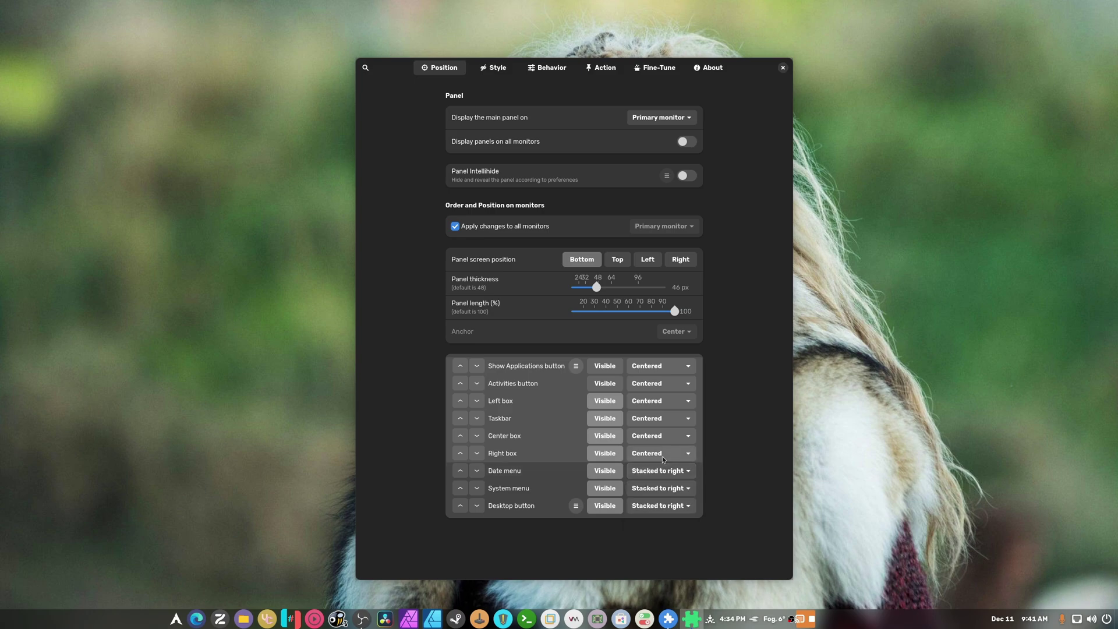
left_click(669, 458)
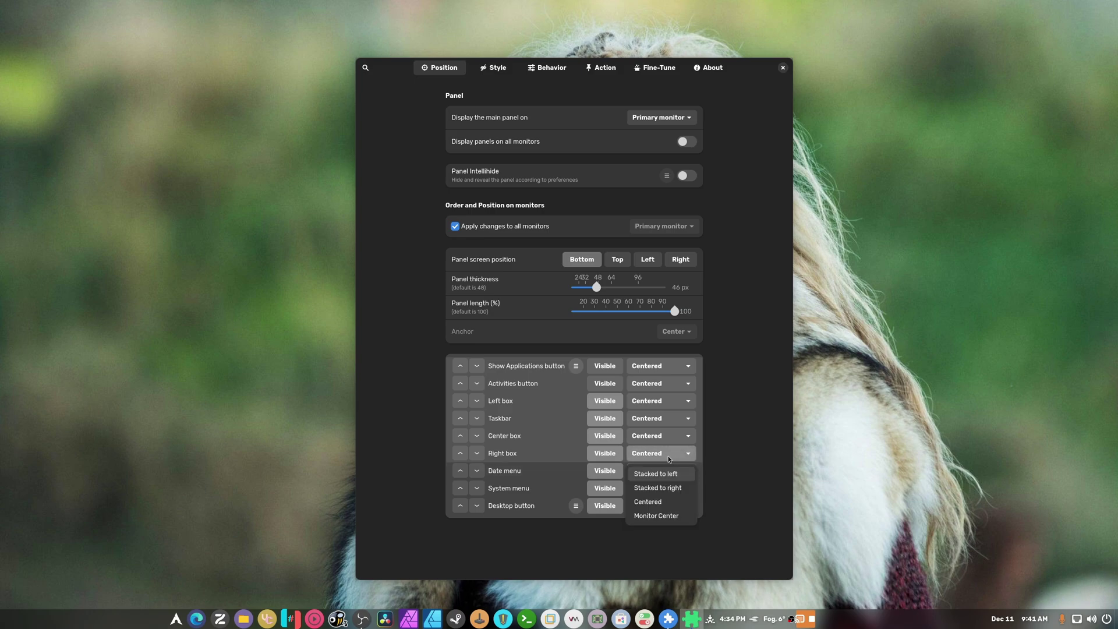
left_click(669, 487)
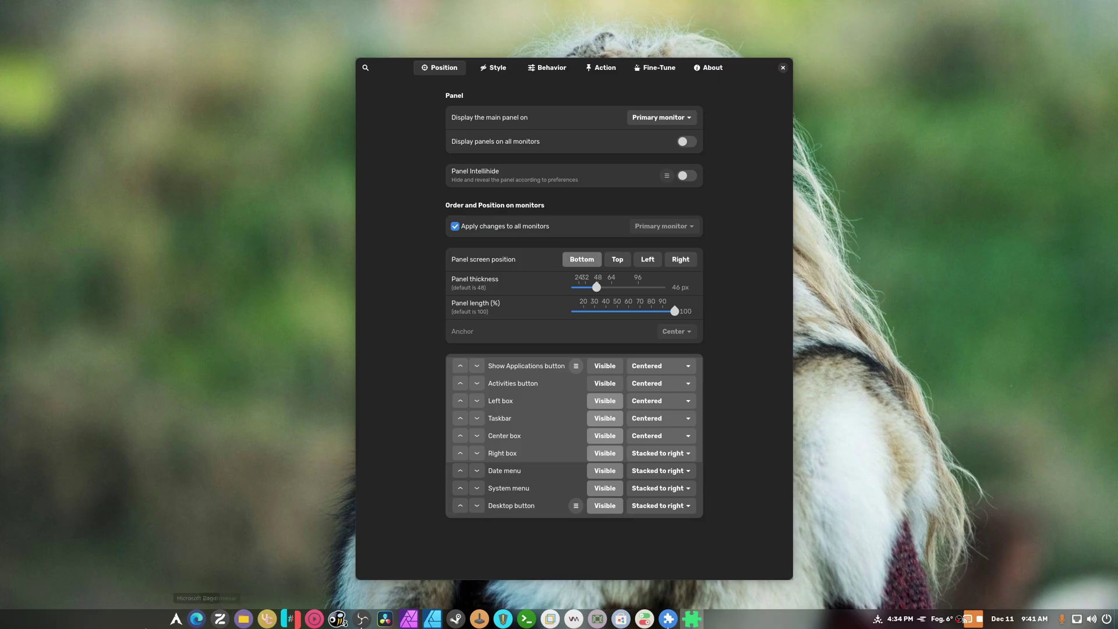
Try the menu button on the centered taskbar, and check the position options of the Center box and Right box
left_click(175, 618)
left_click(175, 617)
left_click(654, 440)
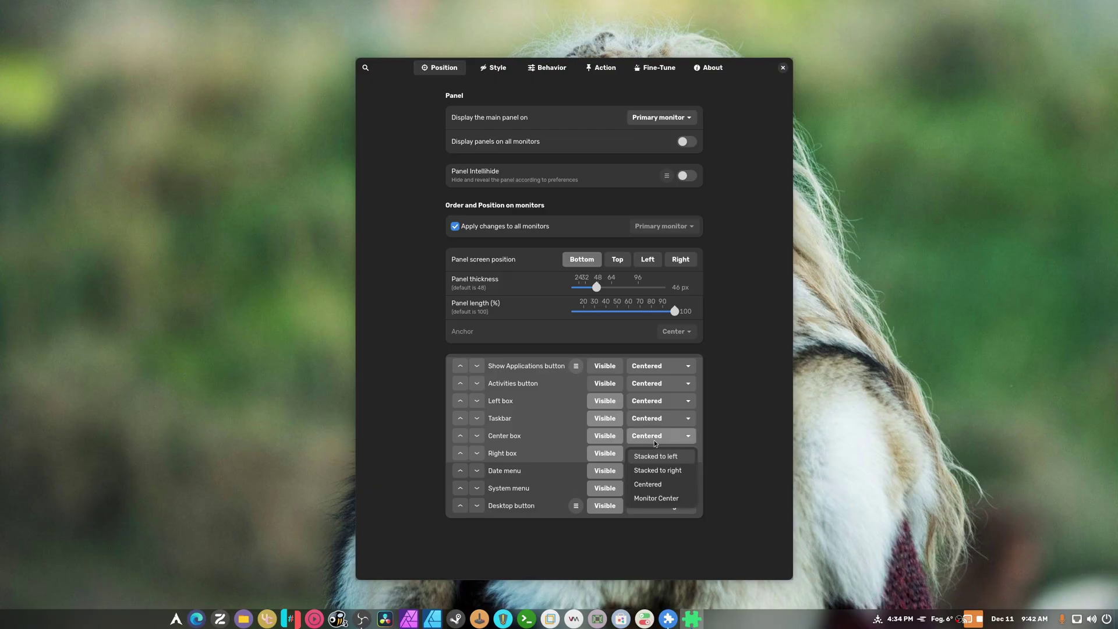
left_click(654, 441)
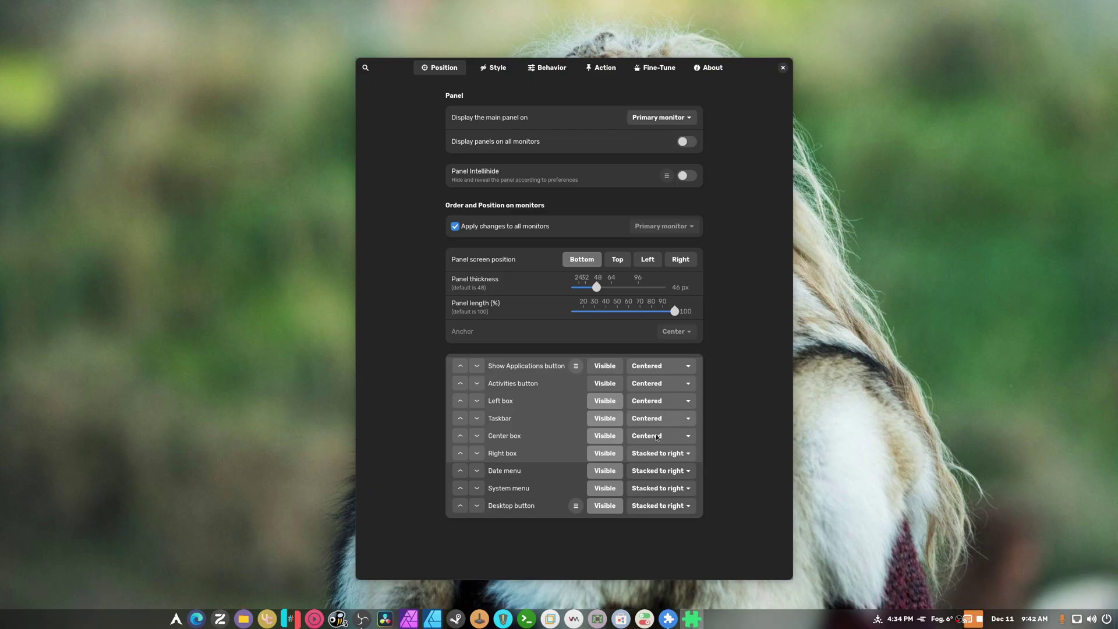
left_click(650, 455)
left_click(651, 455)
left_click(651, 455)
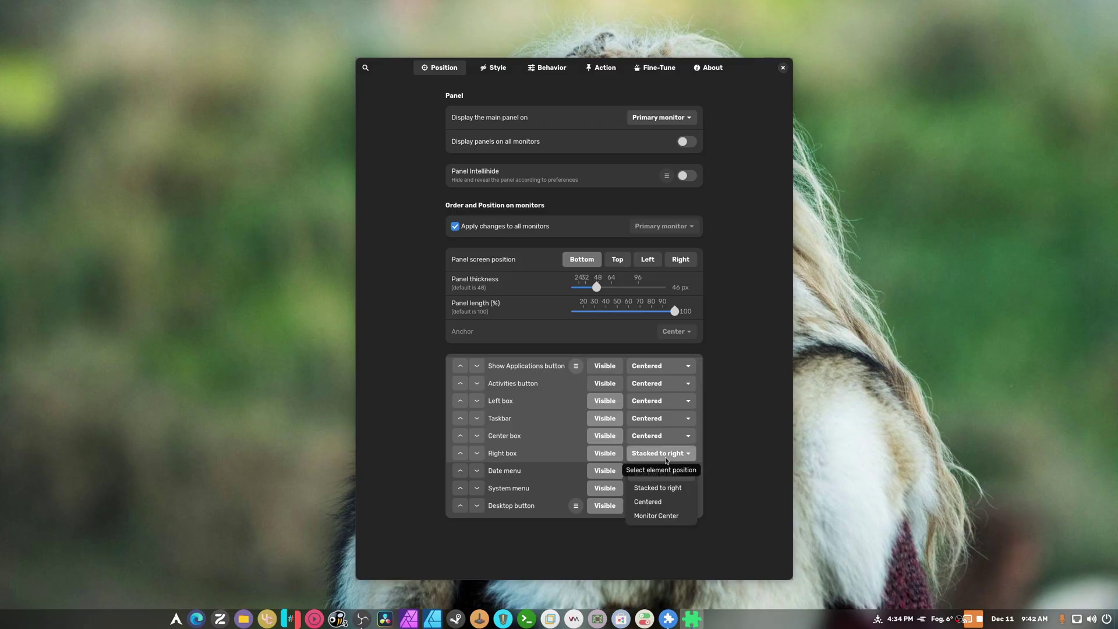
left_click(665, 459)
left_click(662, 457)
left_click(661, 457)
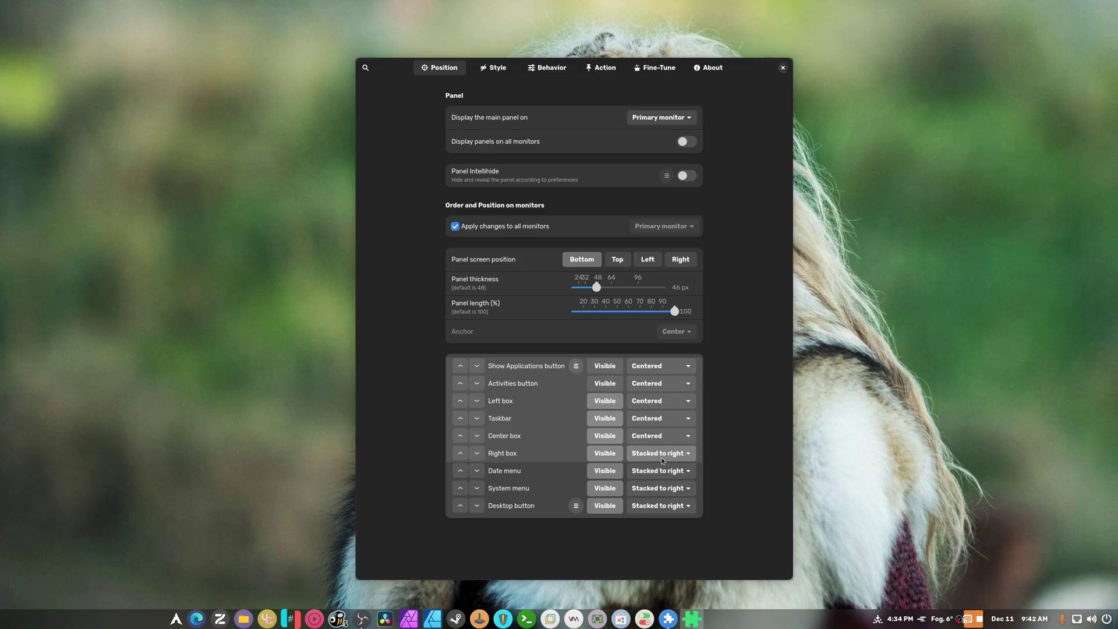
Try the Monitor Center position for the Right box before restoring it to Stacked to right
left_click(650, 455)
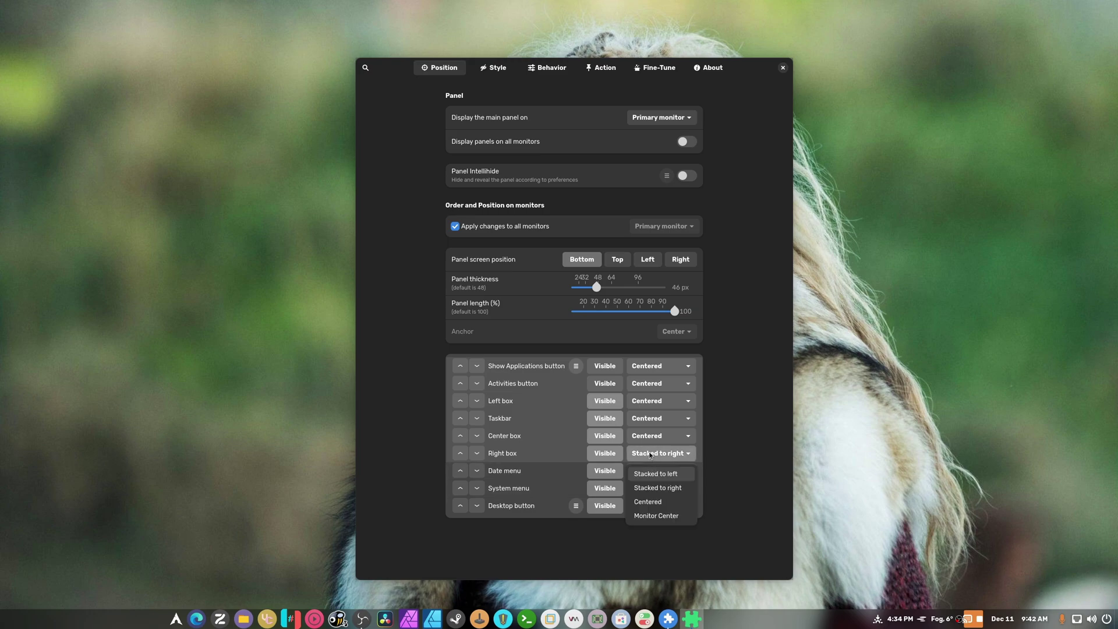
left_click(651, 516)
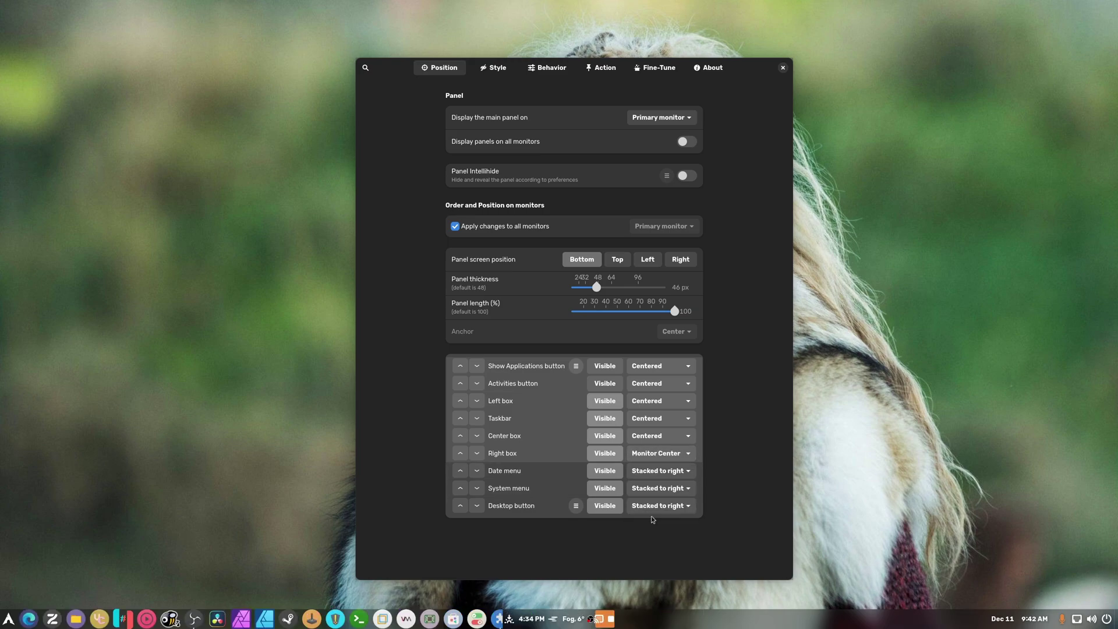
left_click(667, 458)
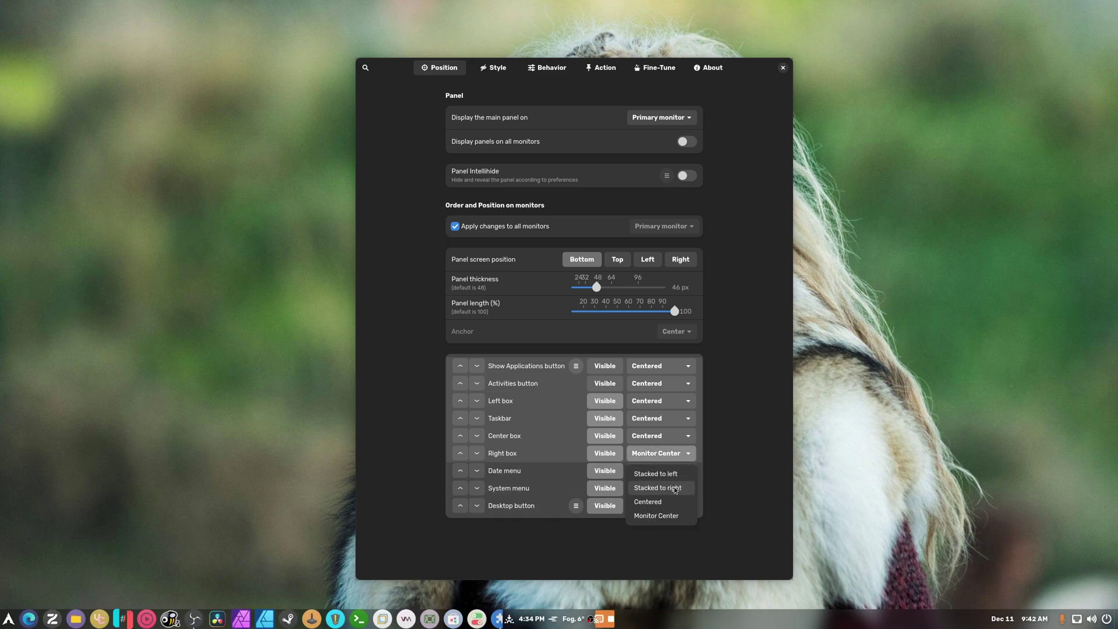
left_click(657, 487)
Set the position of the Center box, Taskbar and Left box to Monitor Center
left_click(653, 438)
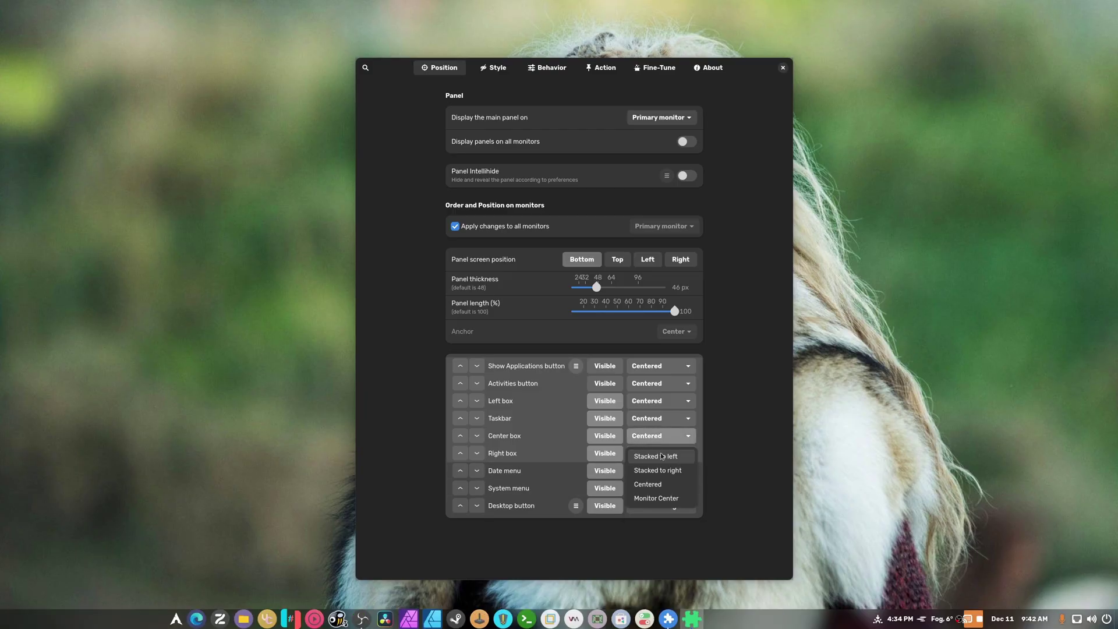
left_click(669, 497)
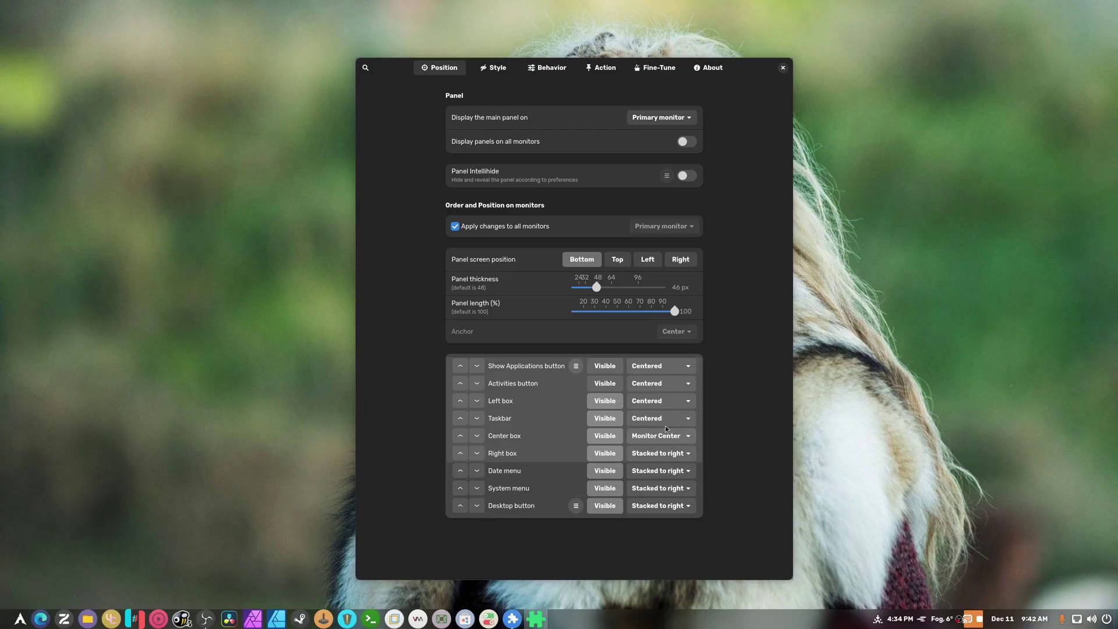
left_click(661, 418)
left_click(661, 483)
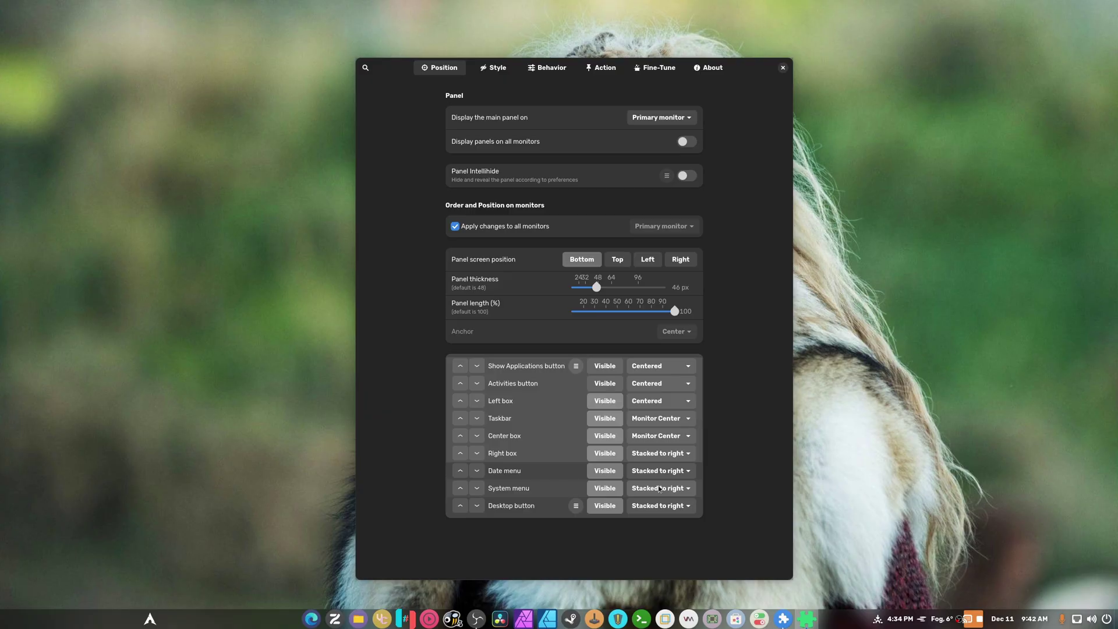
left_click(659, 402)
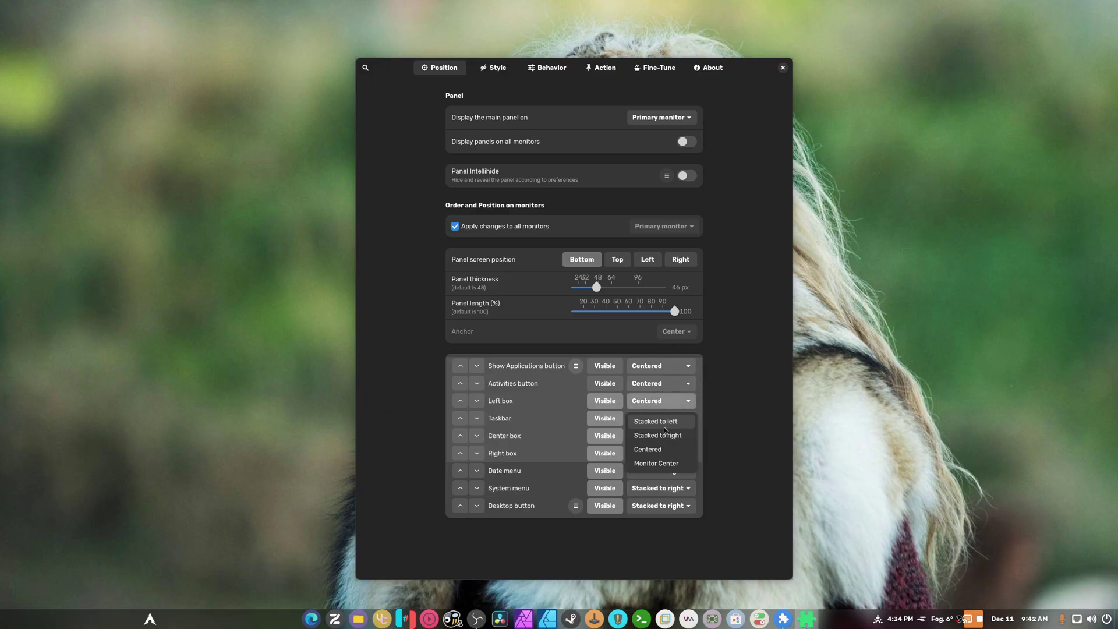
left_click(658, 463)
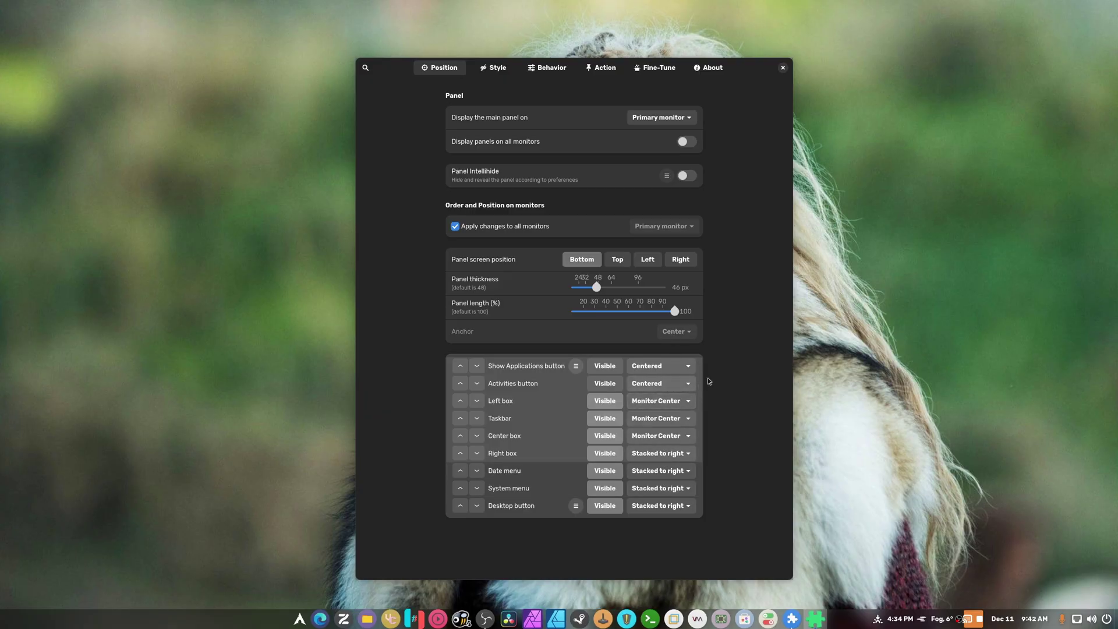
Try the menu button on the taskbar, and close the Dash to Panel settings
left_click(303, 616)
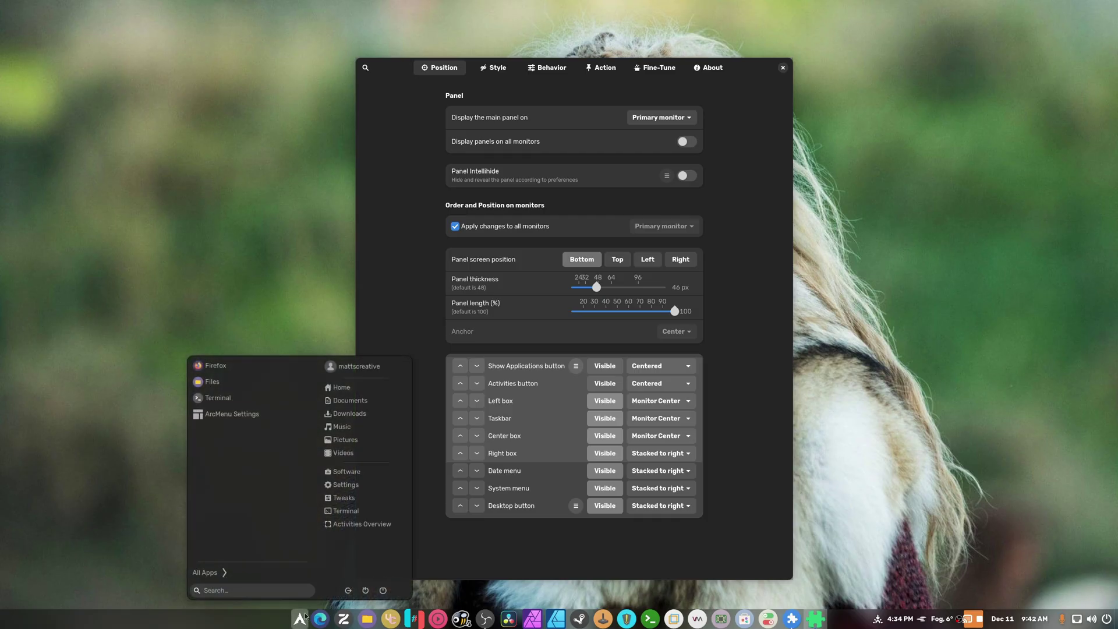
left_click(302, 616)
right_click(303, 615)
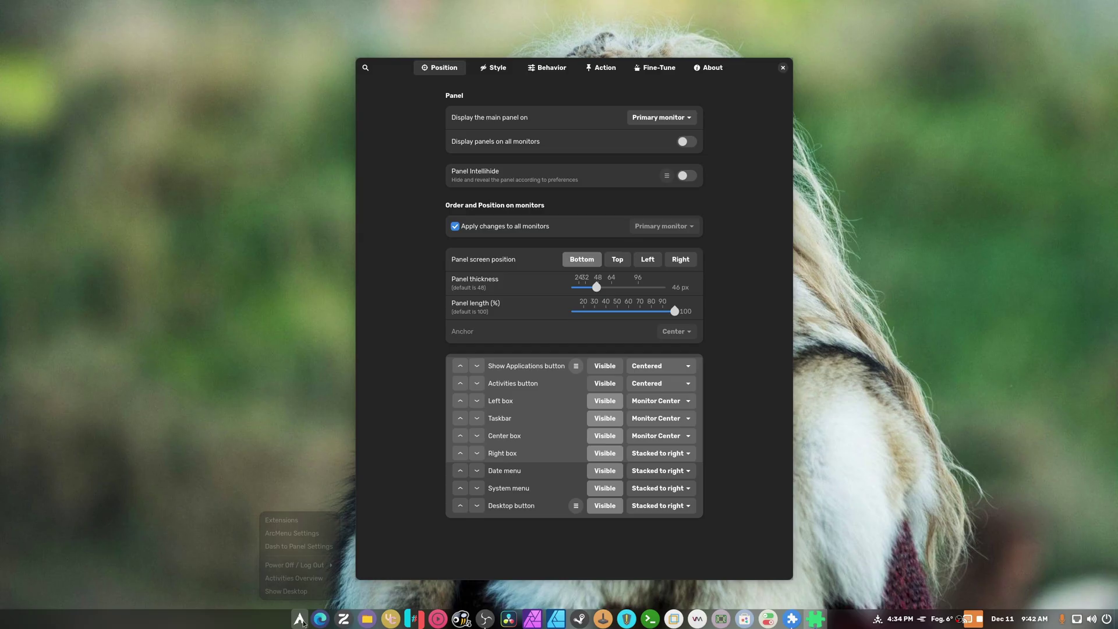
left_click(316, 550)
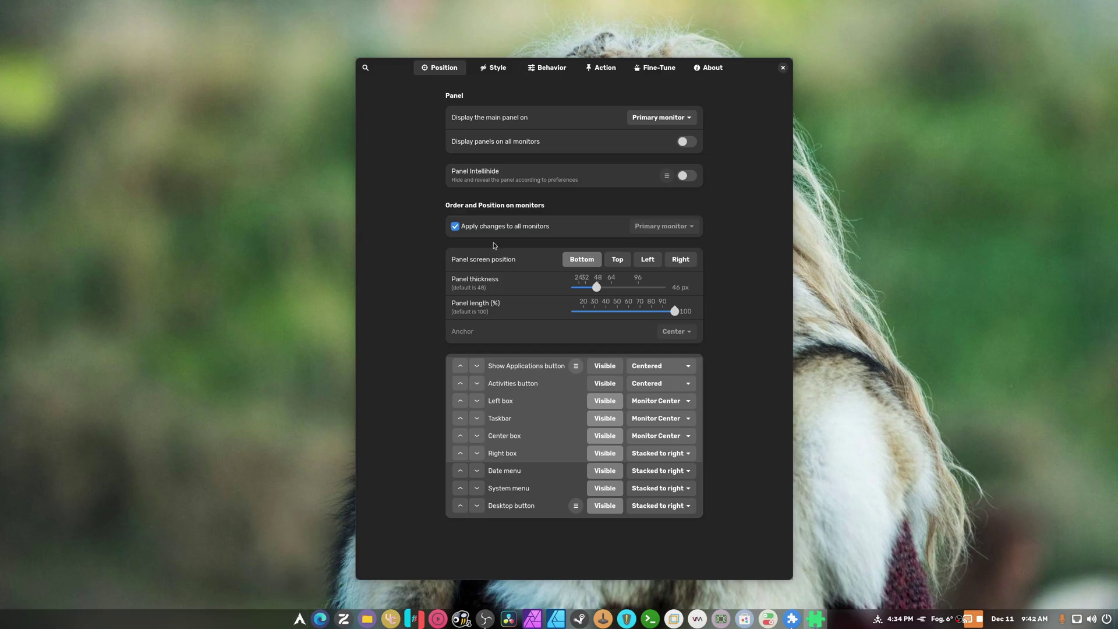
left_click(782, 68)
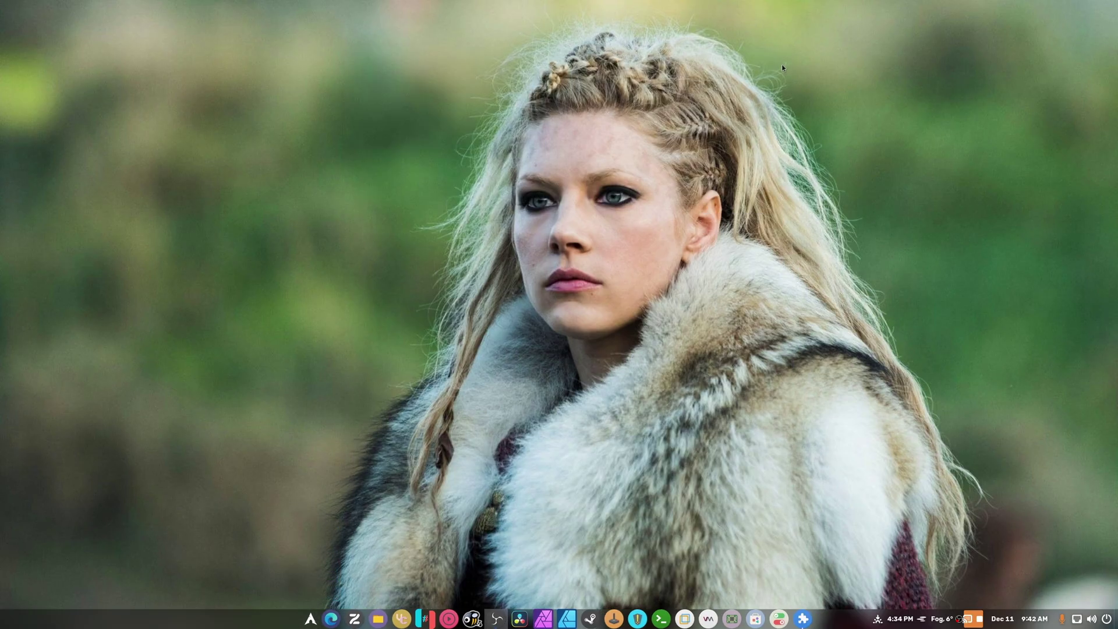
Open the Menu Layout page of the ArcMenu settings
right_click(312, 616)
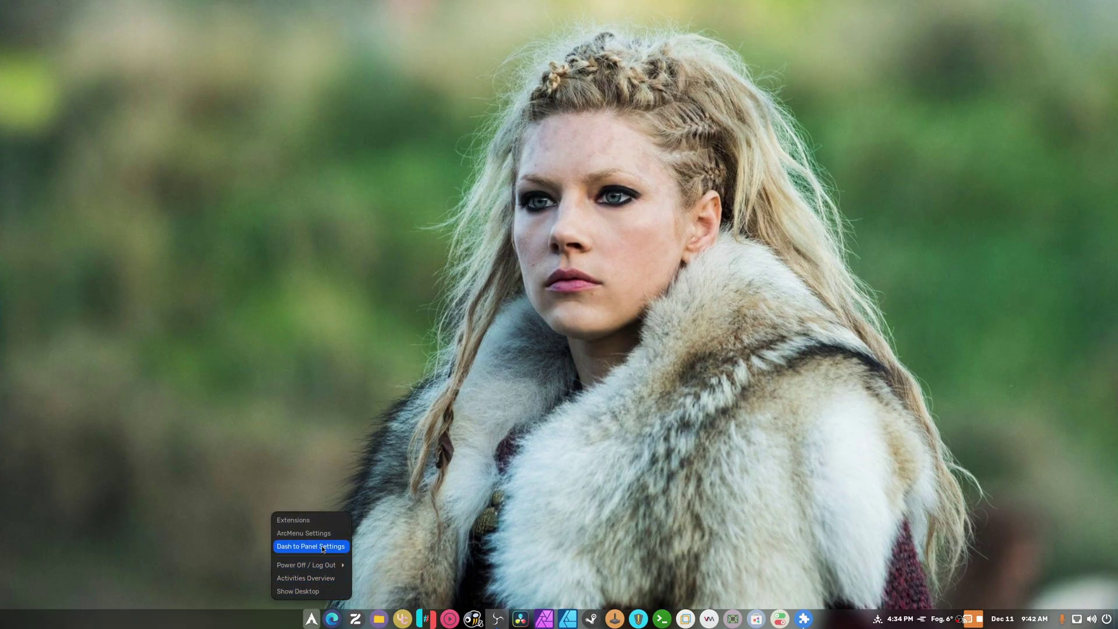
left_click(309, 531)
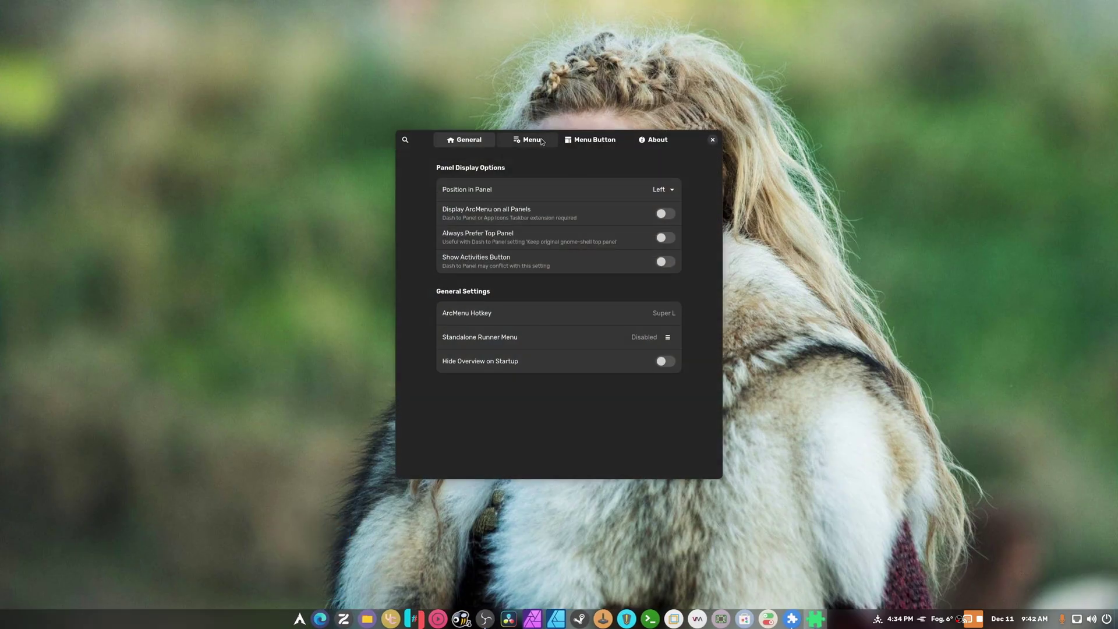
left_click(527, 140)
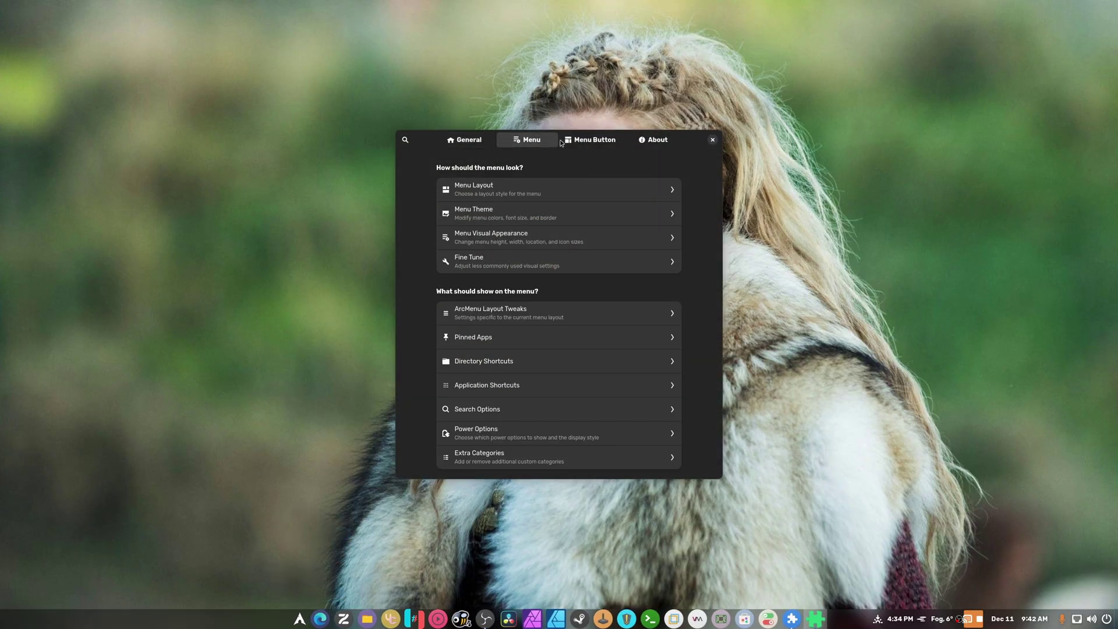
left_click(497, 200)
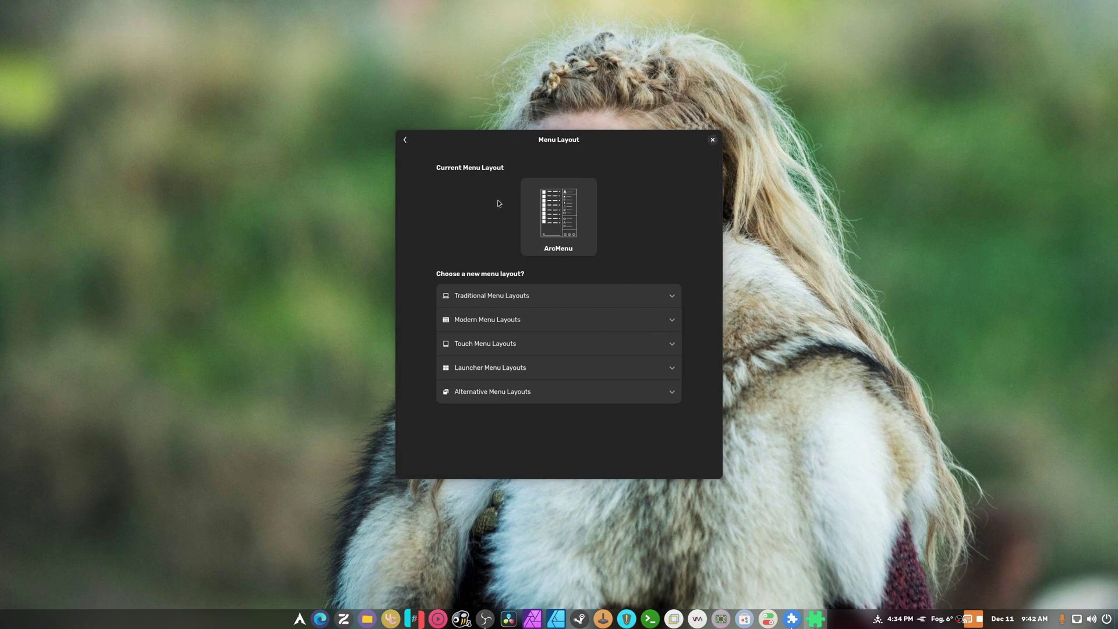
Browse the Traditional and Modern menu layouts, and choose the 11 layout for the menu
left_click(524, 298)
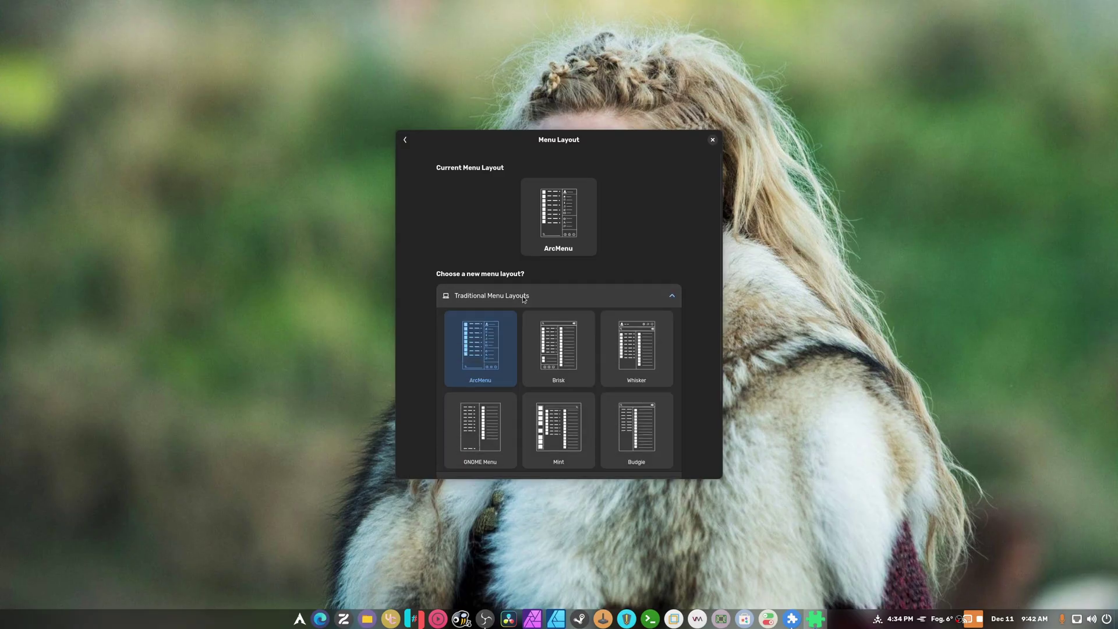
scroll(582, 349, "down", 3)
scroll(650, 394, "up", 1)
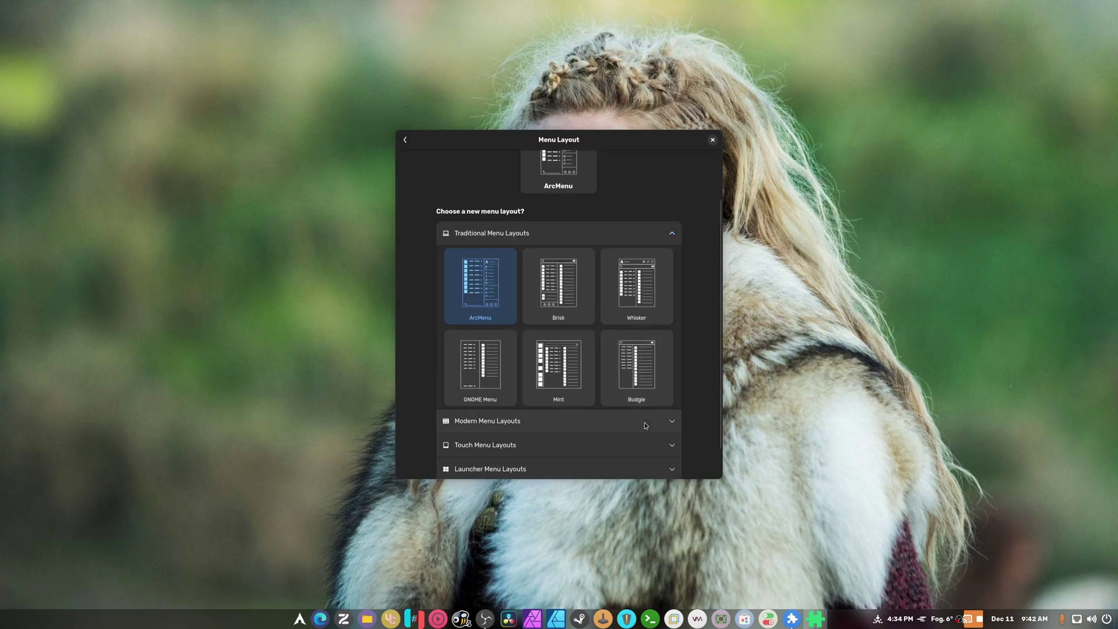
left_click(536, 385)
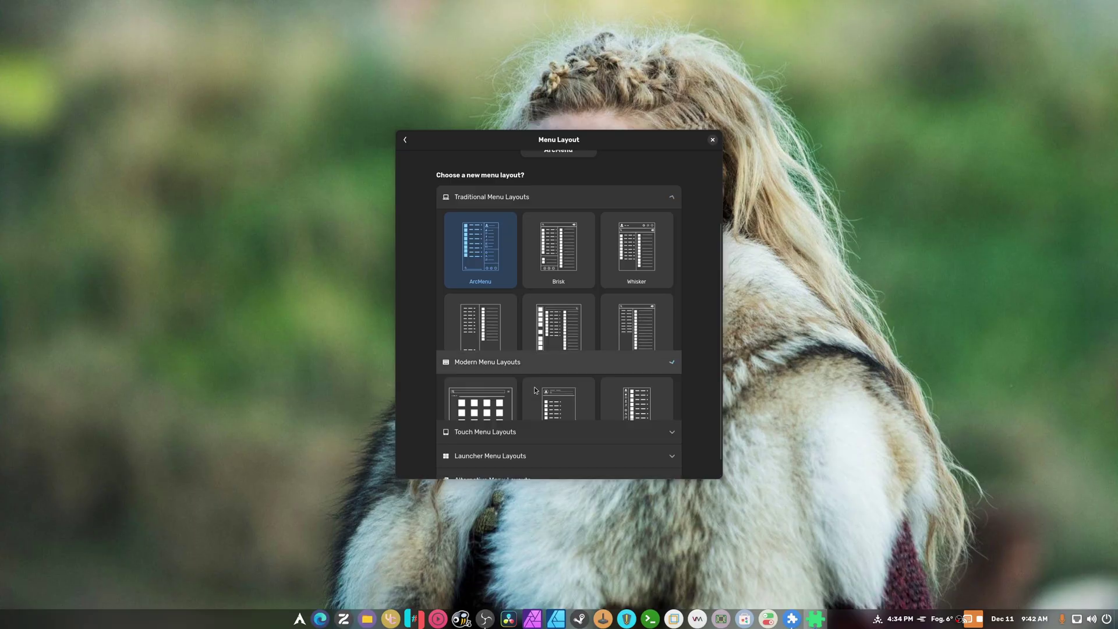
scroll(580, 388, "down", 2)
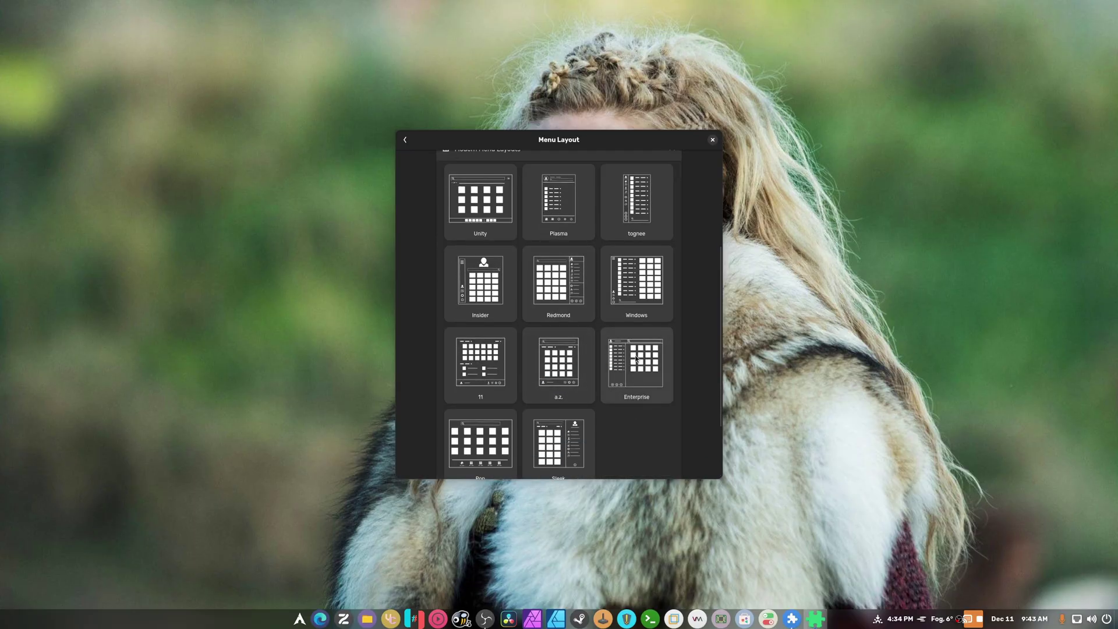
scroll(631, 448, "down", 2)
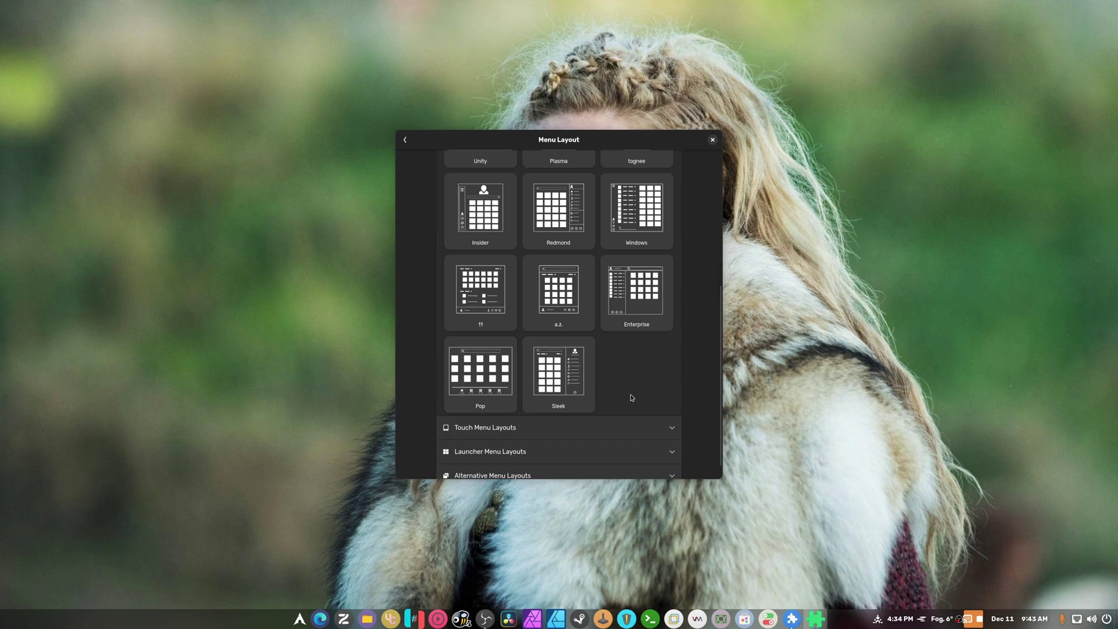
scroll(632, 397, "up", 2)
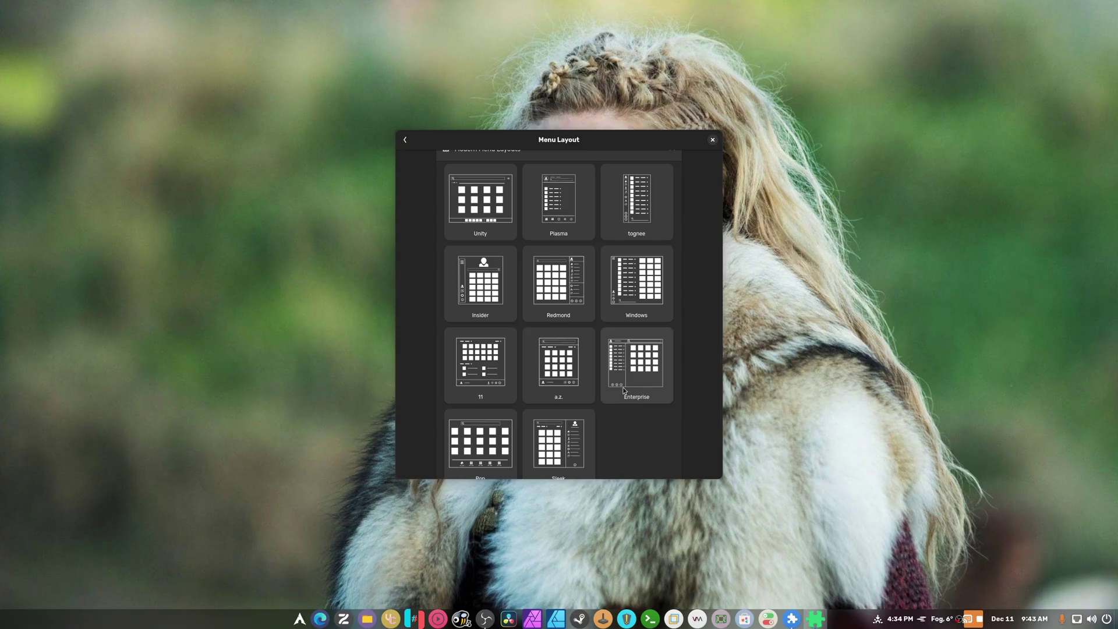
left_click(495, 371)
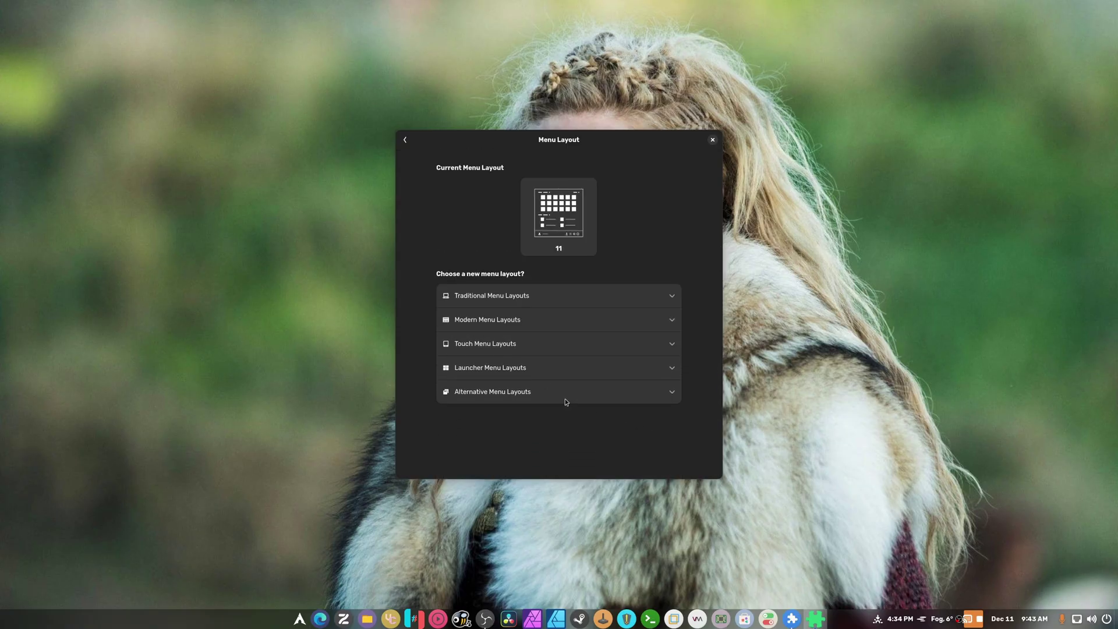
Preview the menu in its new layout, and look at the 11 Layout Tweaks
left_click(300, 618)
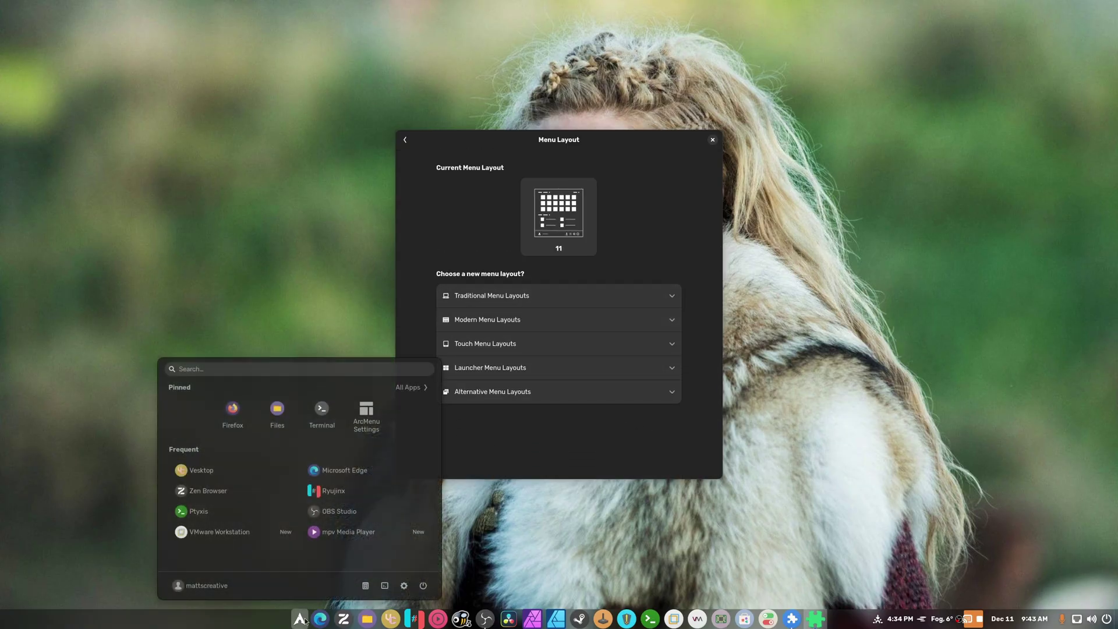
left_click(299, 618)
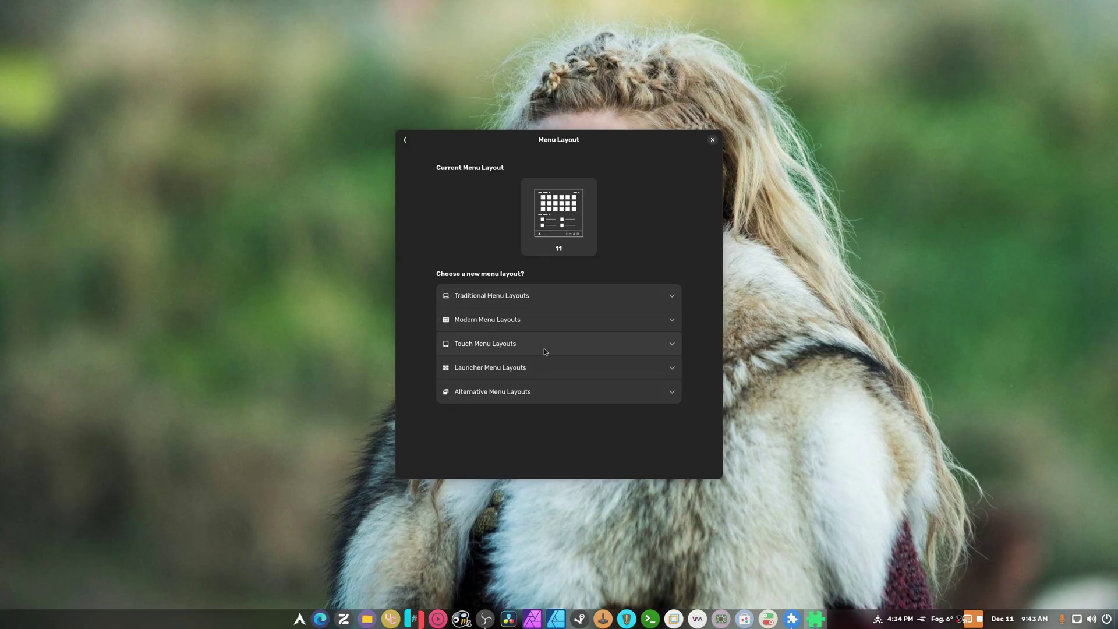
left_click(405, 139)
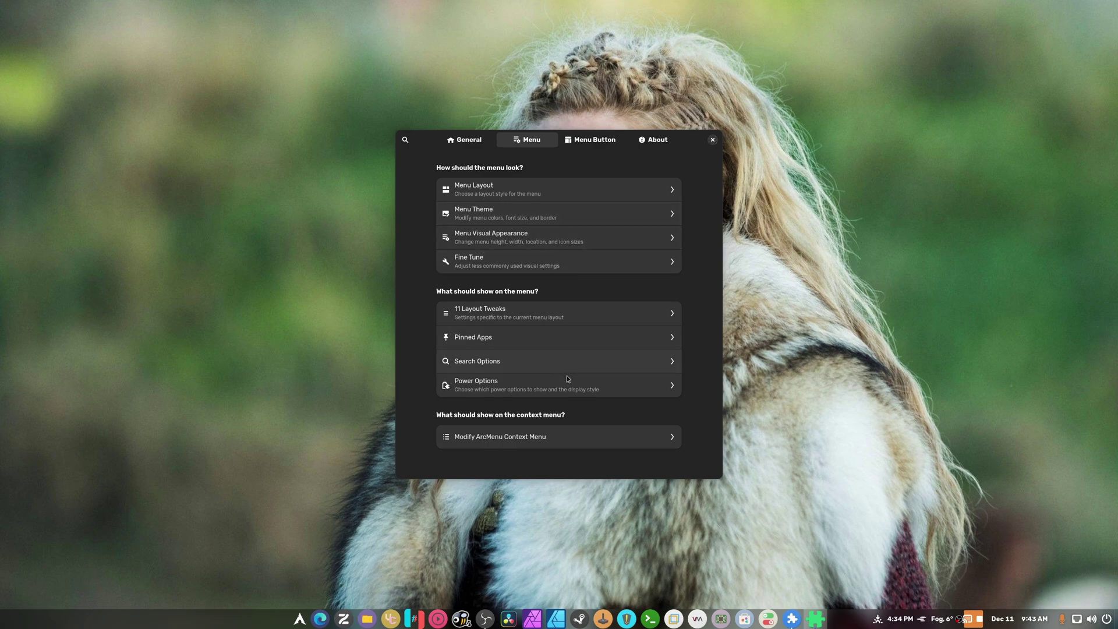
left_click(549, 321)
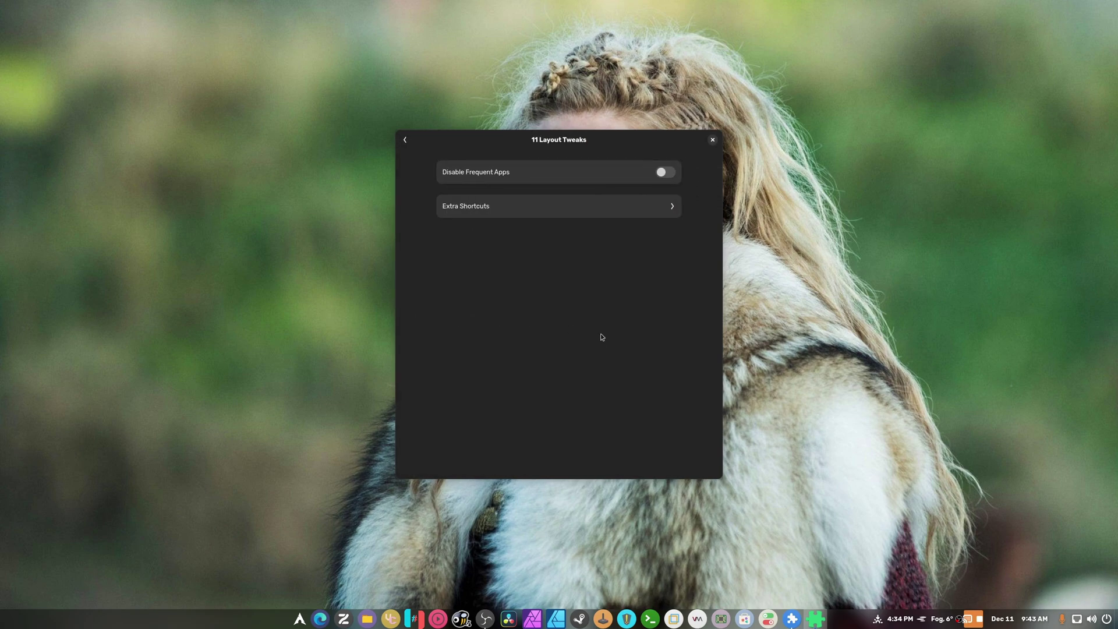
left_click(404, 139)
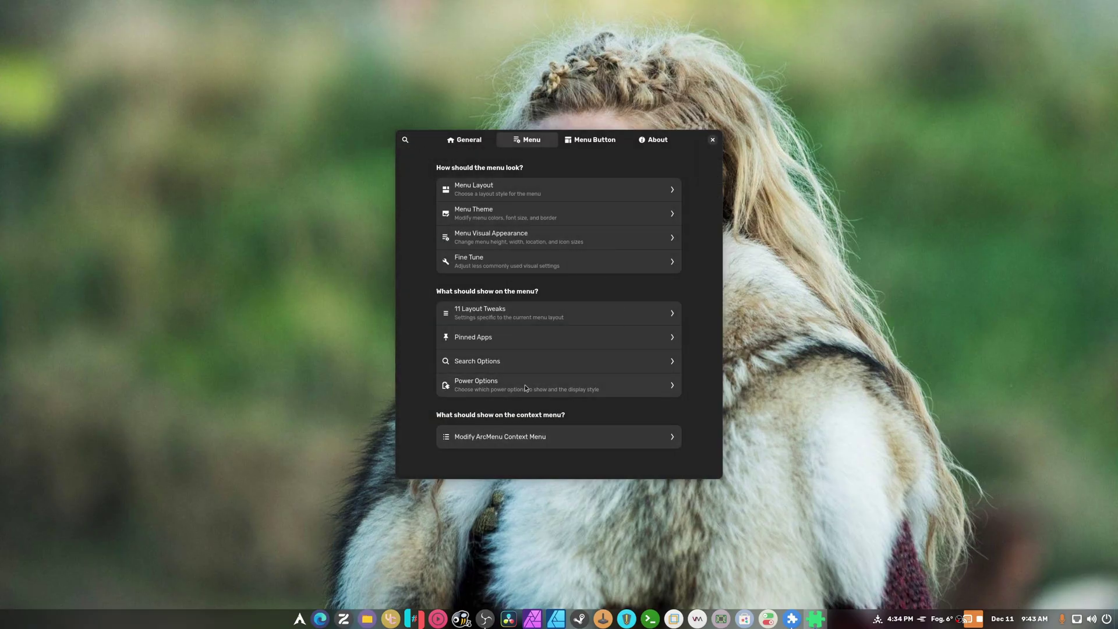
Enable Switch User, Hibernate, Hybrid Sleep and Suspend in the Power Options, and check the menu
left_click(612, 389)
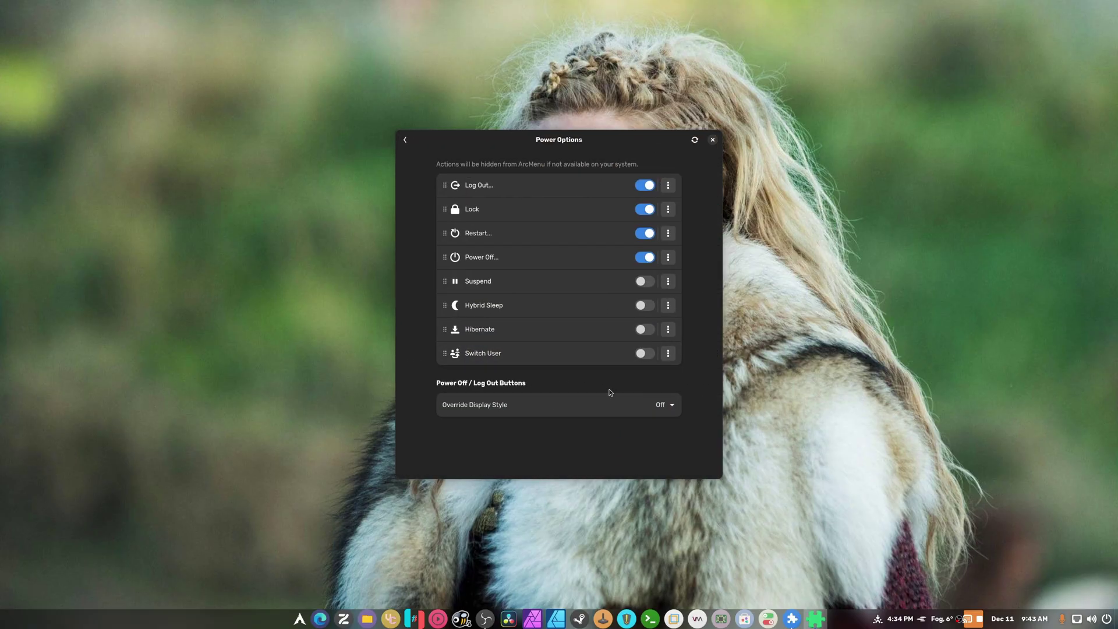
left_click(644, 354)
left_click(644, 329)
left_click(644, 305)
left_click(642, 283)
left_click(300, 619)
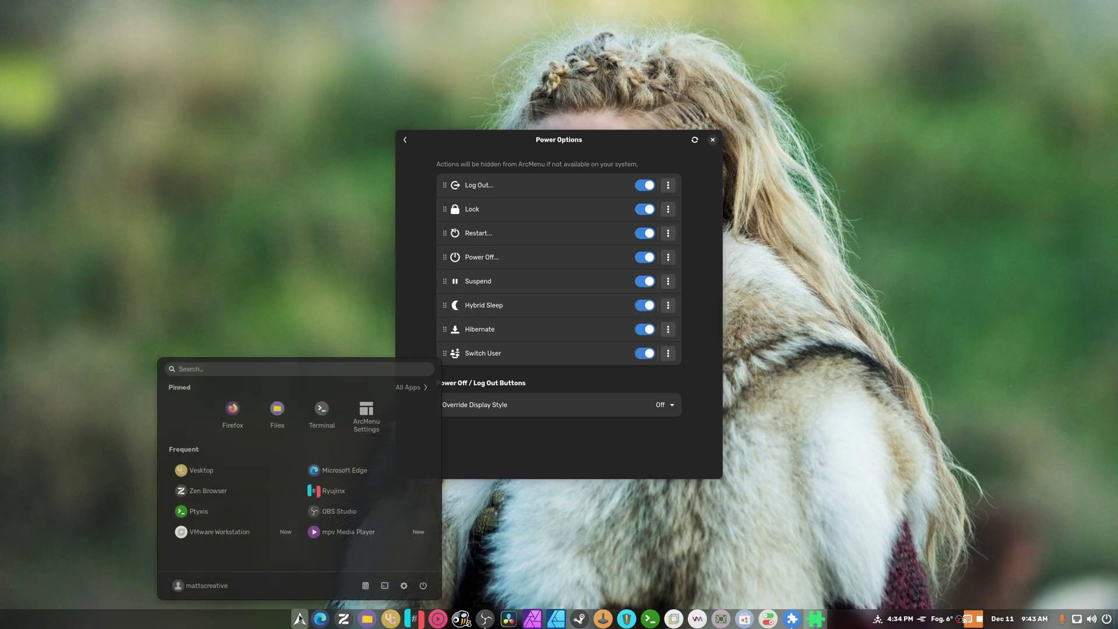
left_click(300, 618)
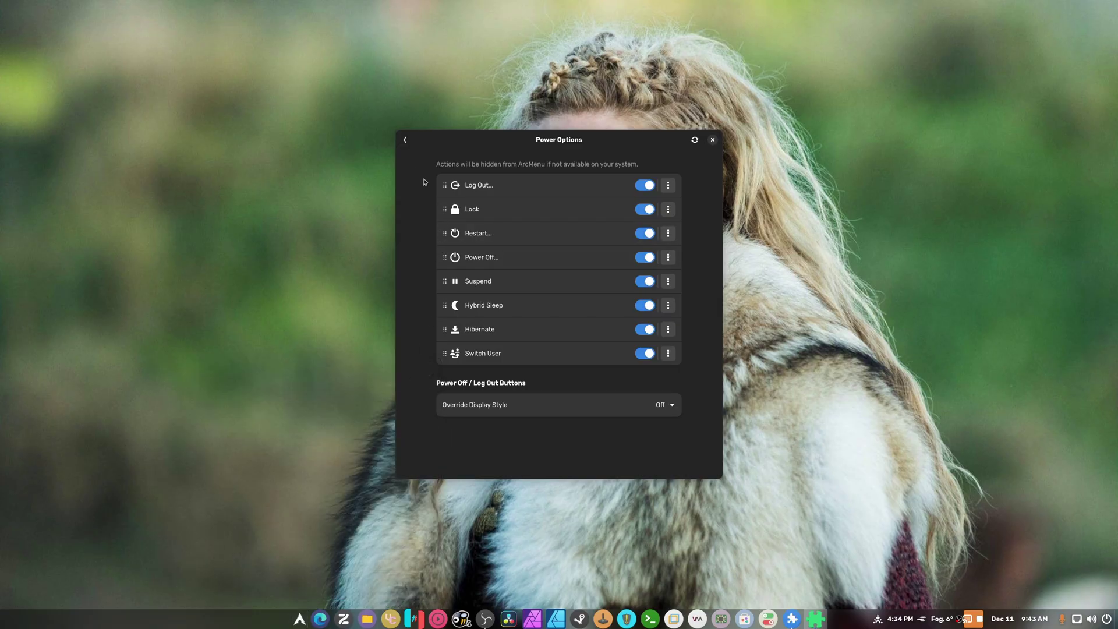
left_click(405, 140)
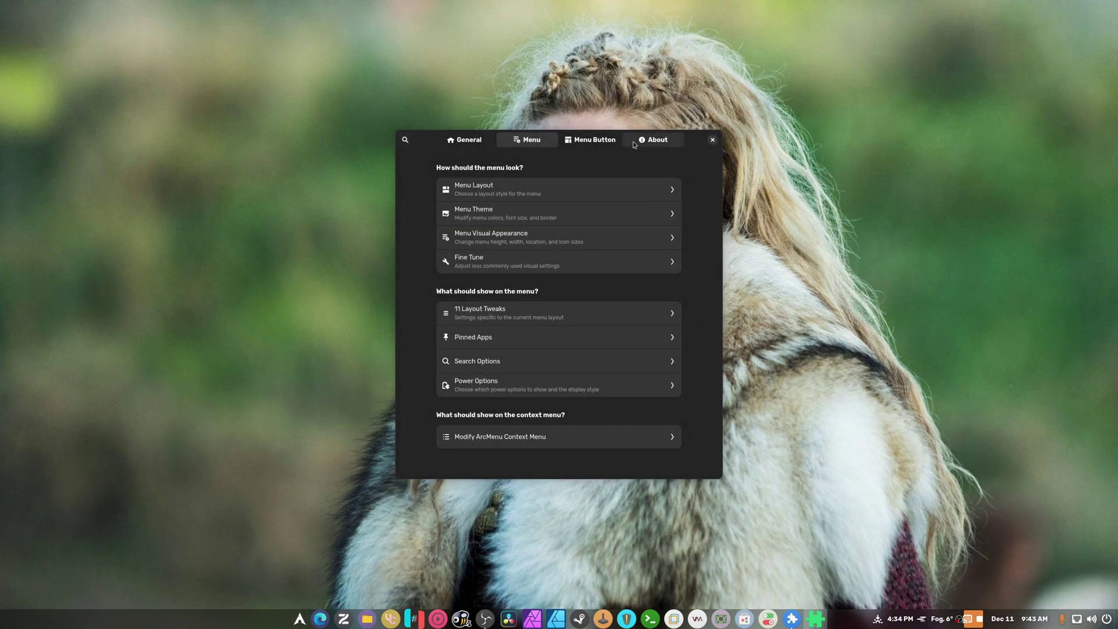
Set Override Menu Location to Monitor Centered in Menu Visual Appearance, and open the menu to check it
left_click(578, 247)
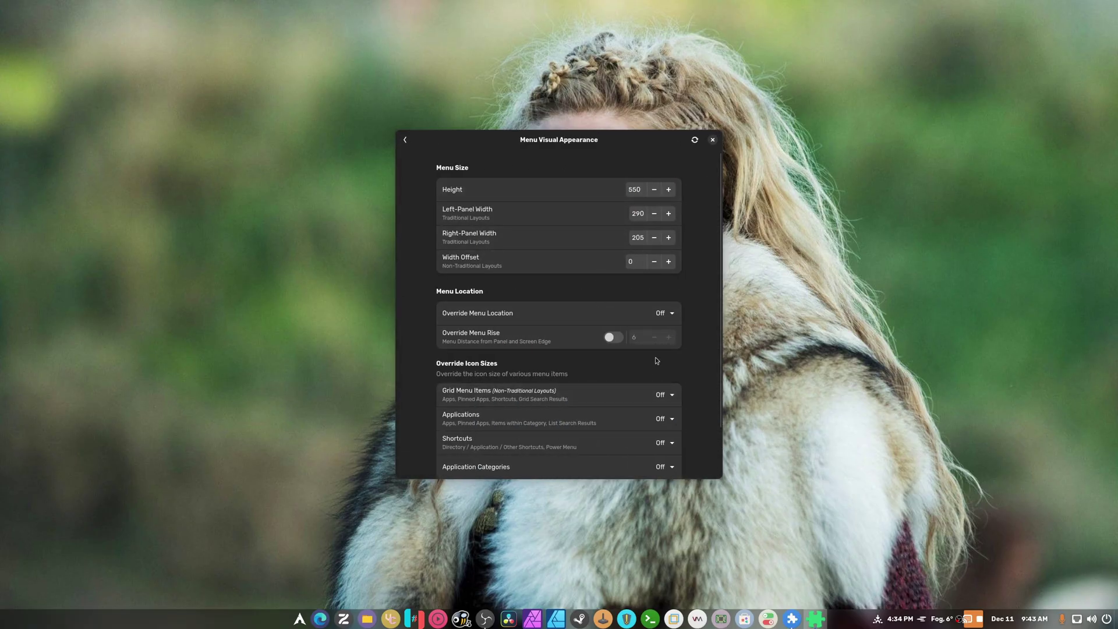
left_click(673, 312)
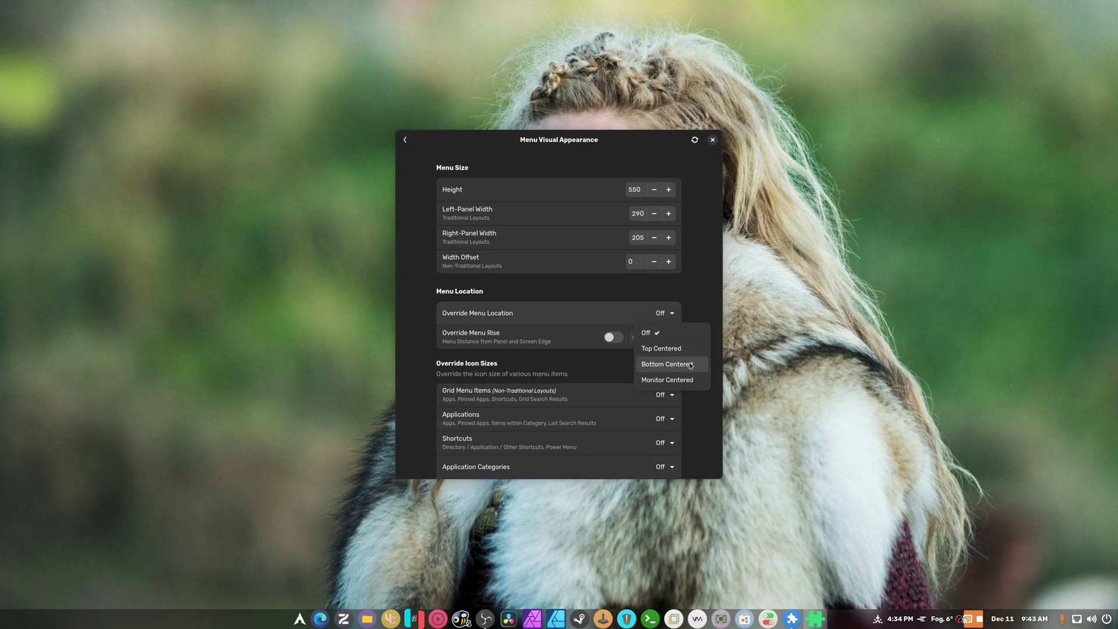
left_click(667, 379)
left_click(299, 618)
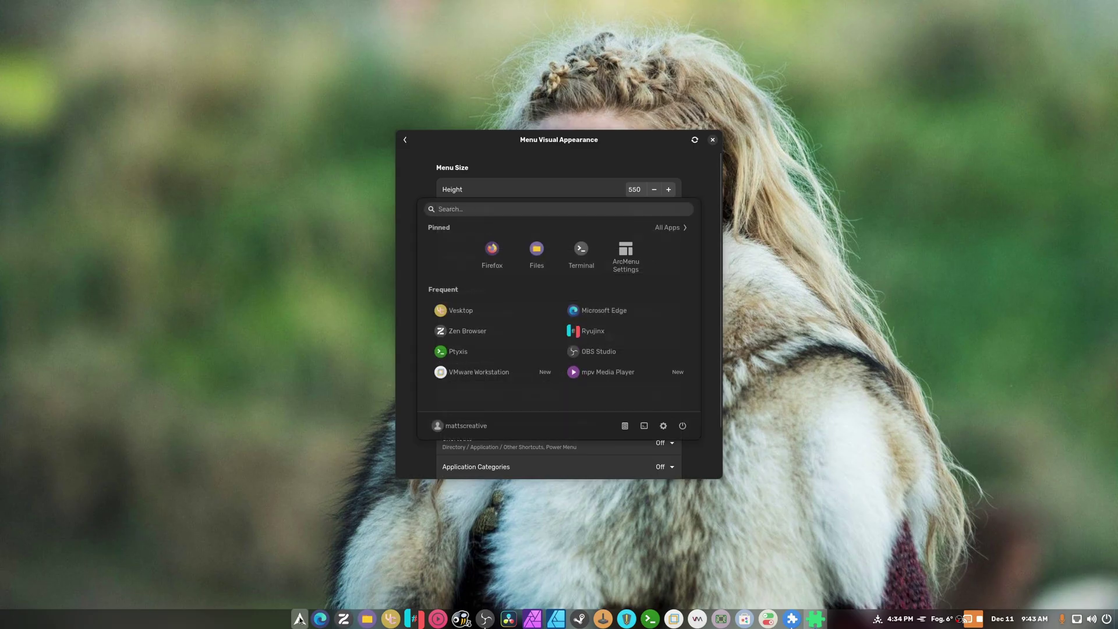
Enable Override Menu Rise with a distance of 0, and open the menu to check its placement
left_click(300, 619)
left_click(299, 618)
left_click(300, 618)
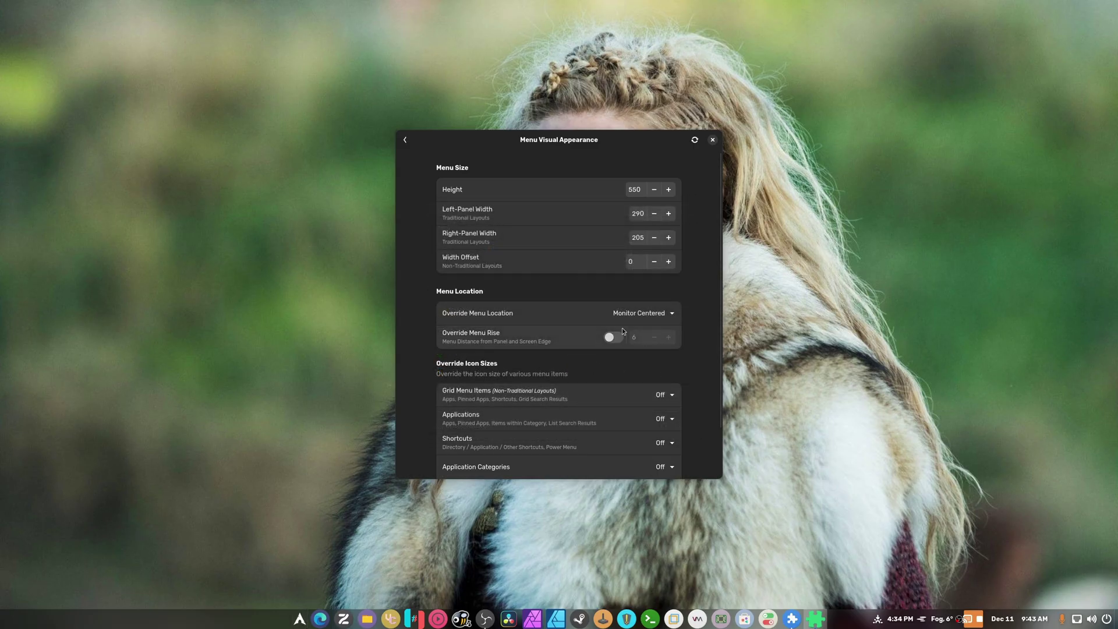
left_click(655, 313)
left_click(553, 304)
left_click(612, 336)
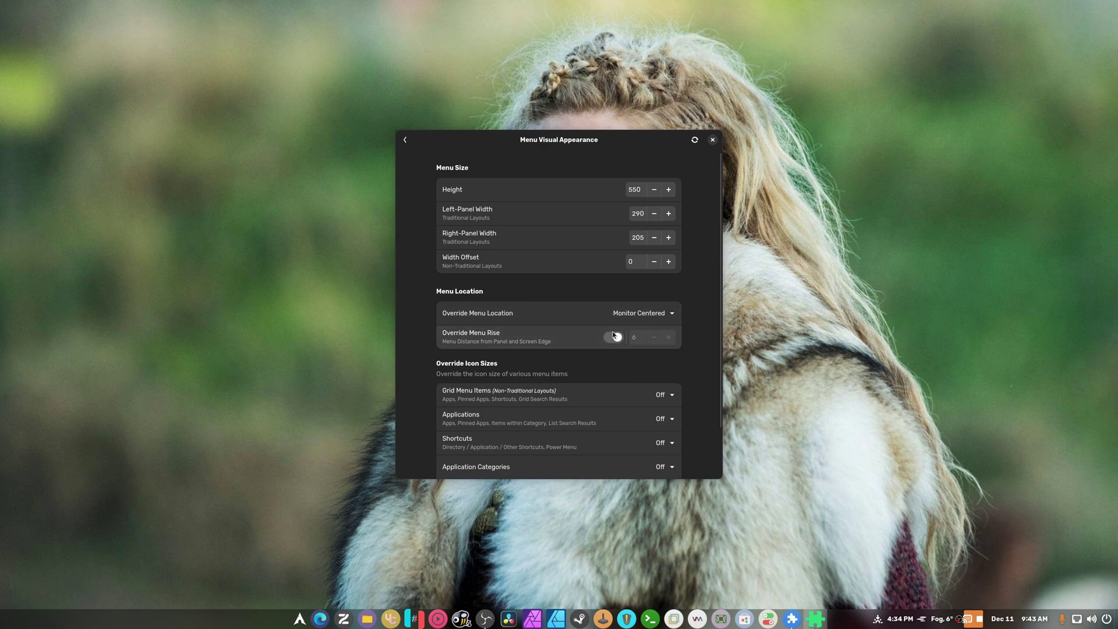
left_click(653, 337)
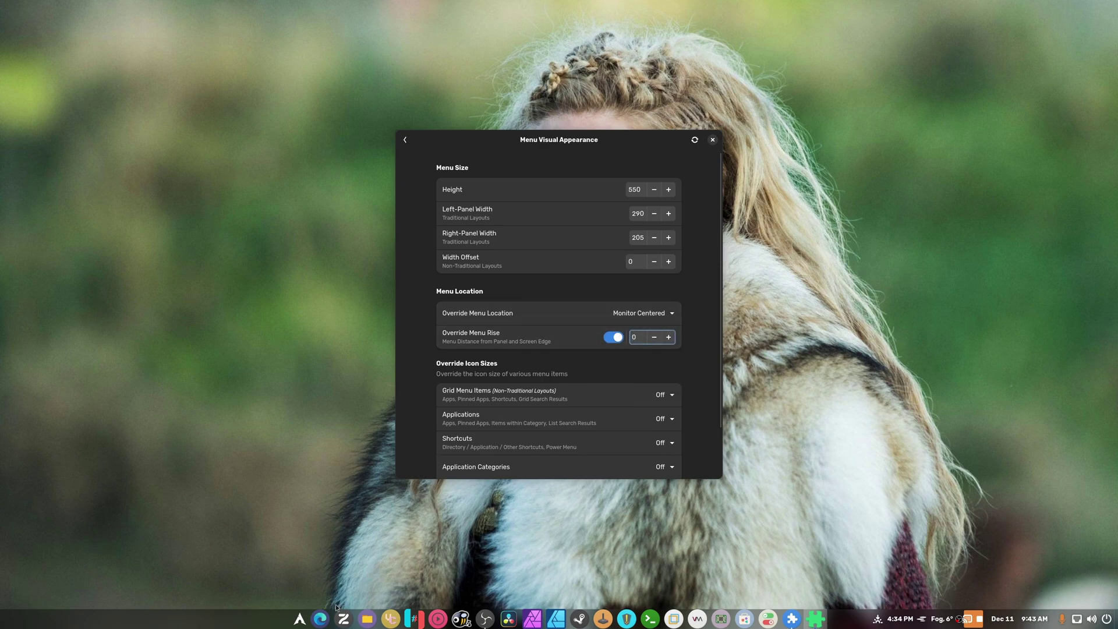
left_click(299, 619)
left_click(299, 618)
Set Override Menu Location to Bottom Centered, and open the menu to check it above the taskbar
left_click(673, 314)
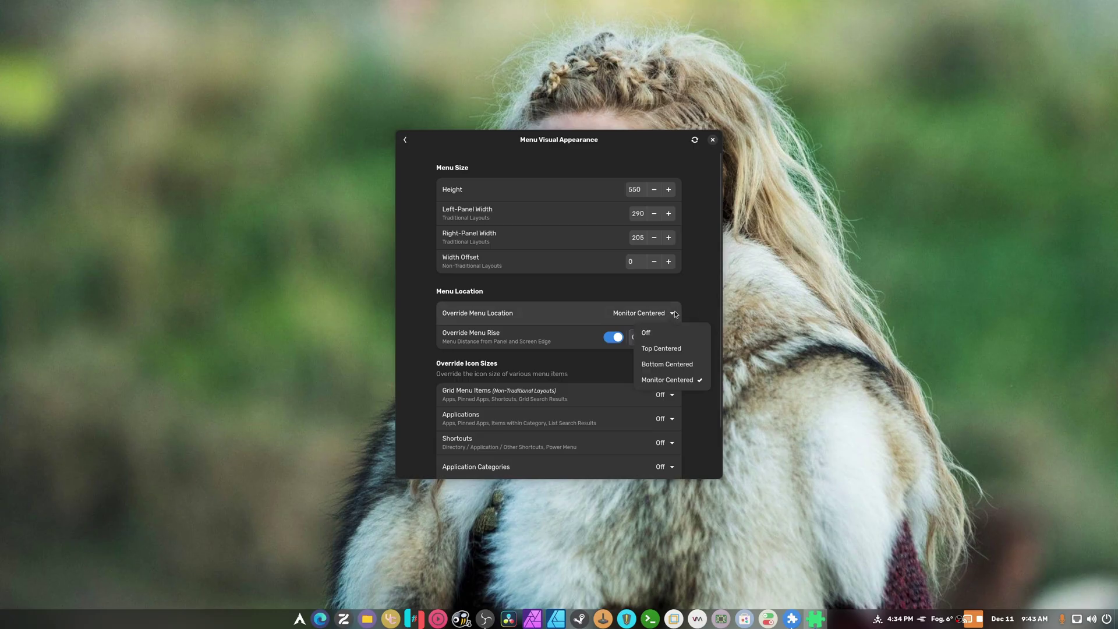
left_click(667, 364)
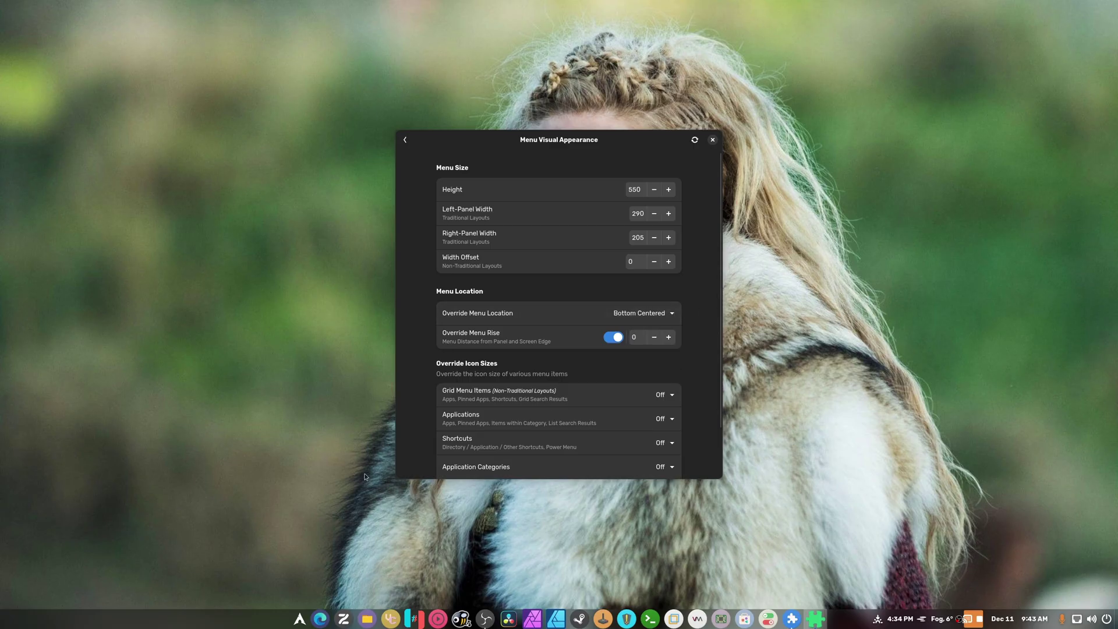
left_click(299, 617)
left_click(299, 618)
left_click(299, 619)
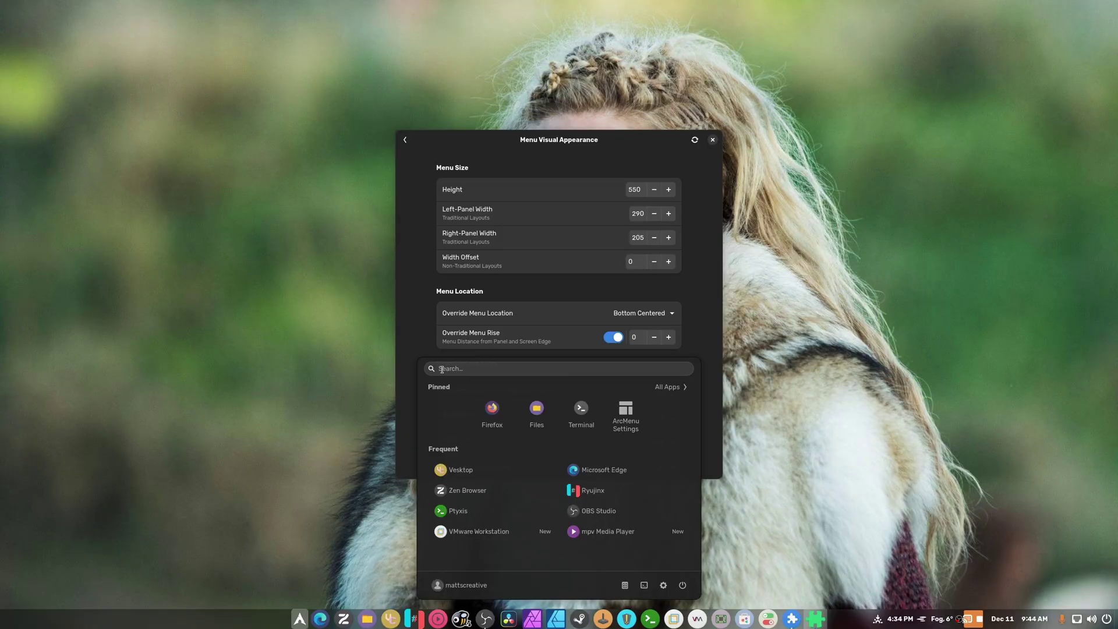
left_click(696, 352)
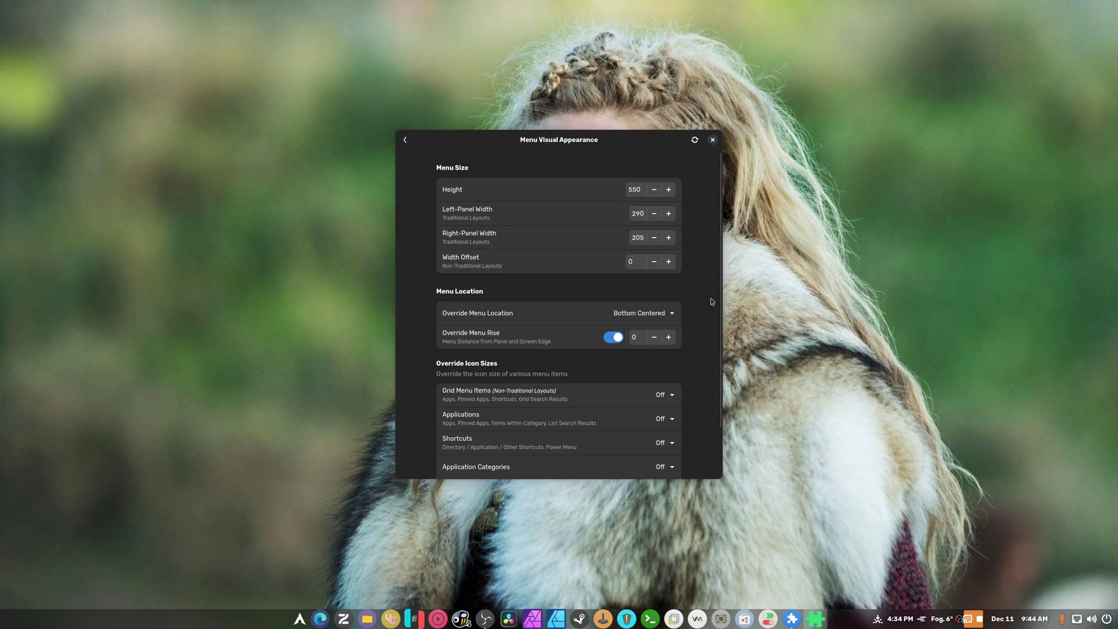
Close the Menu Visual Appearance settings and preview the menu on the empty desktop
scroll(651, 383, "down", 2)
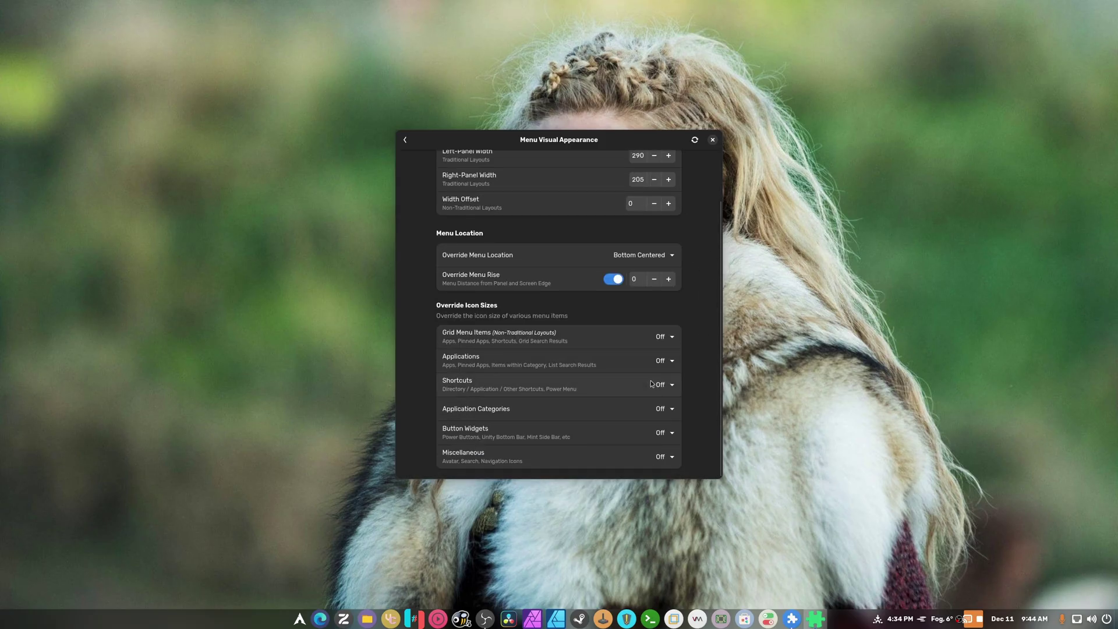
left_click(711, 140)
left_click(313, 619)
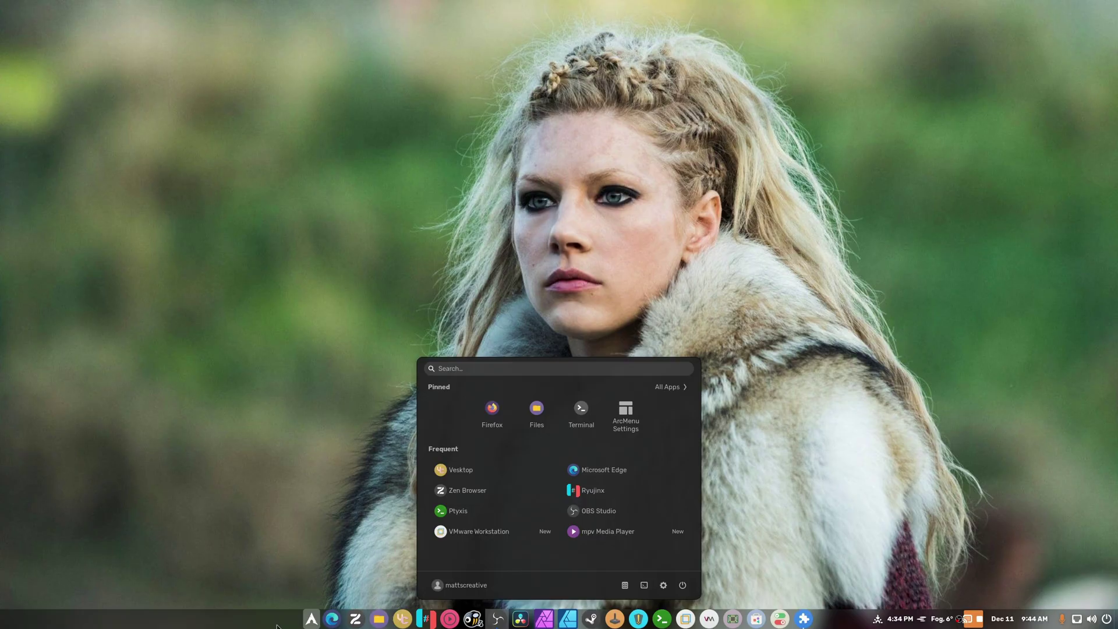
left_click(302, 484)
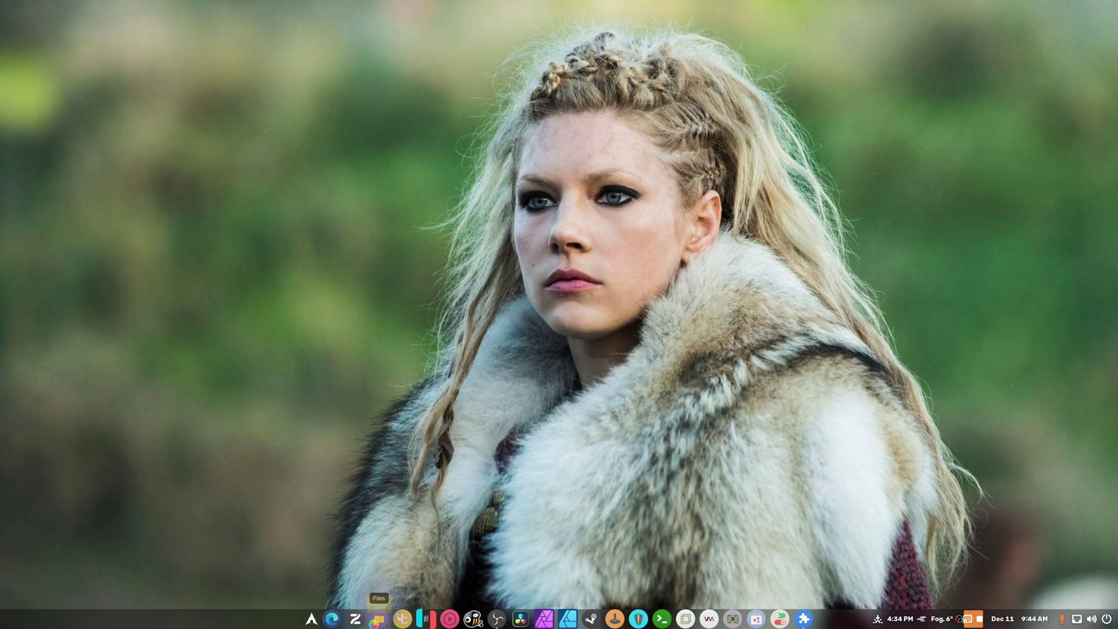
Change the wallpaper to the neon cyberpunk city image from the file manager, and preview the menu over it
left_click(379, 618)
key("ctrl+w")
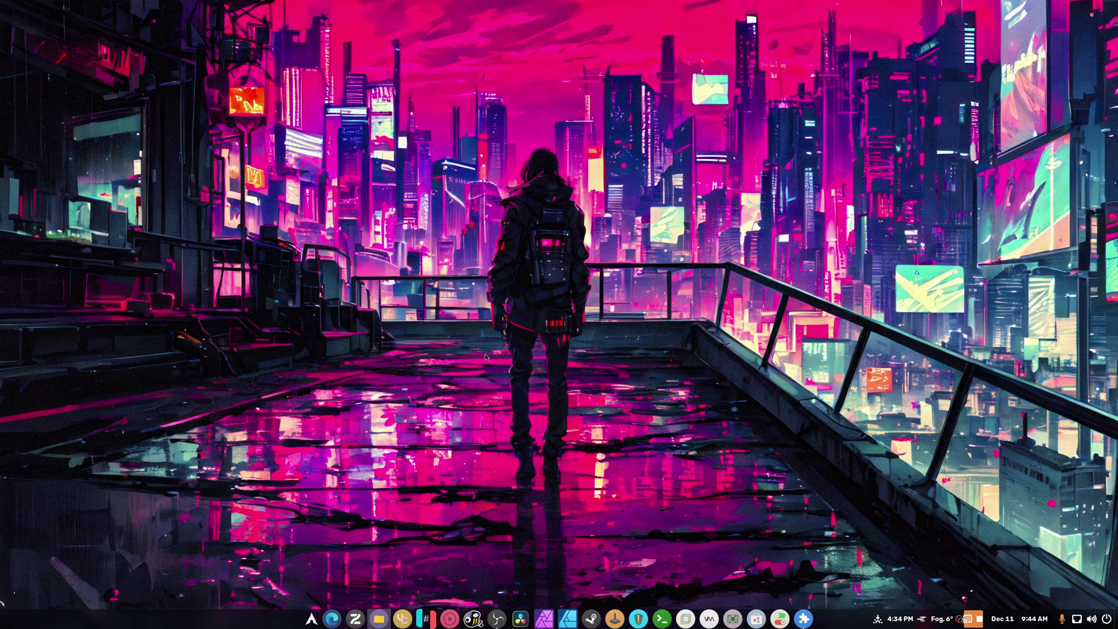
left_click(310, 621)
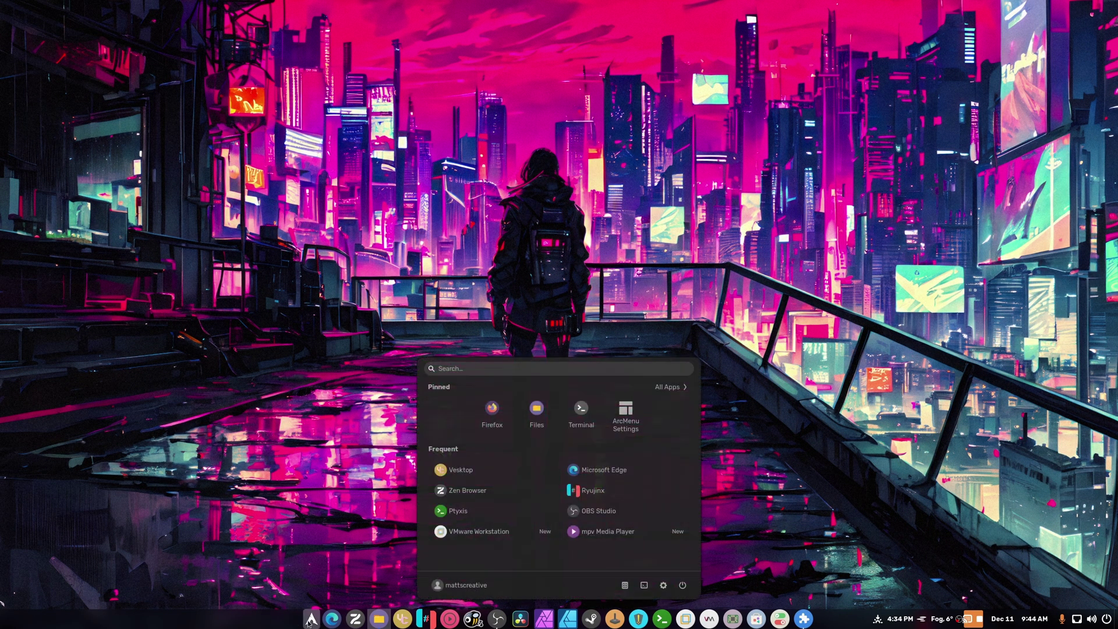
left_click(310, 621)
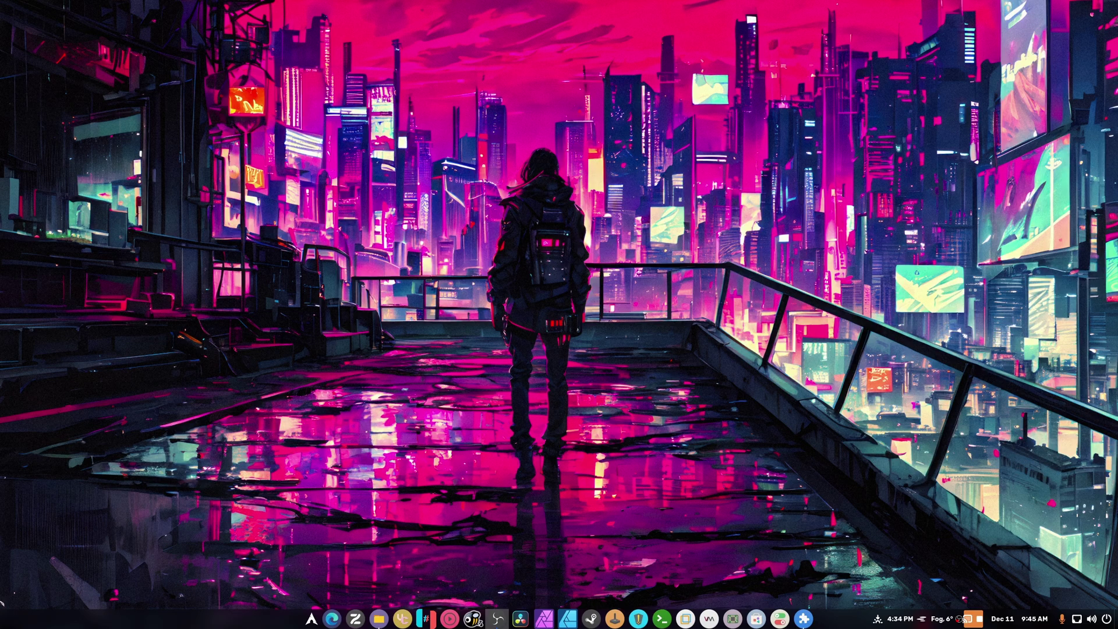
Open the OpenWeather Refined extension's settings and set Position In Panel to Left in its layout options
left_click(803, 618)
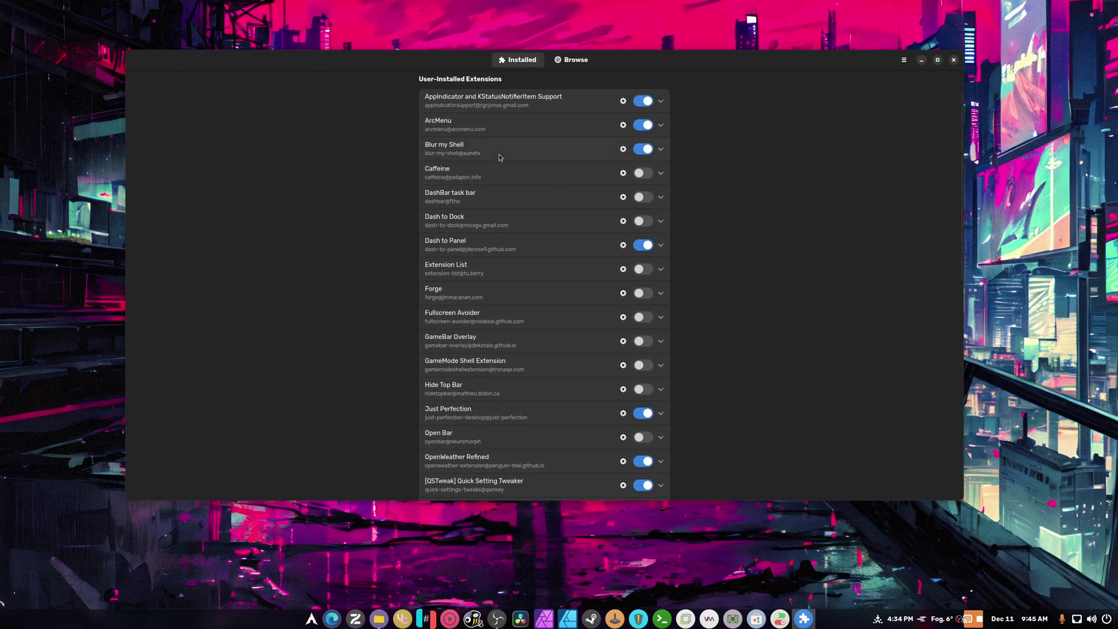
left_click(622, 461)
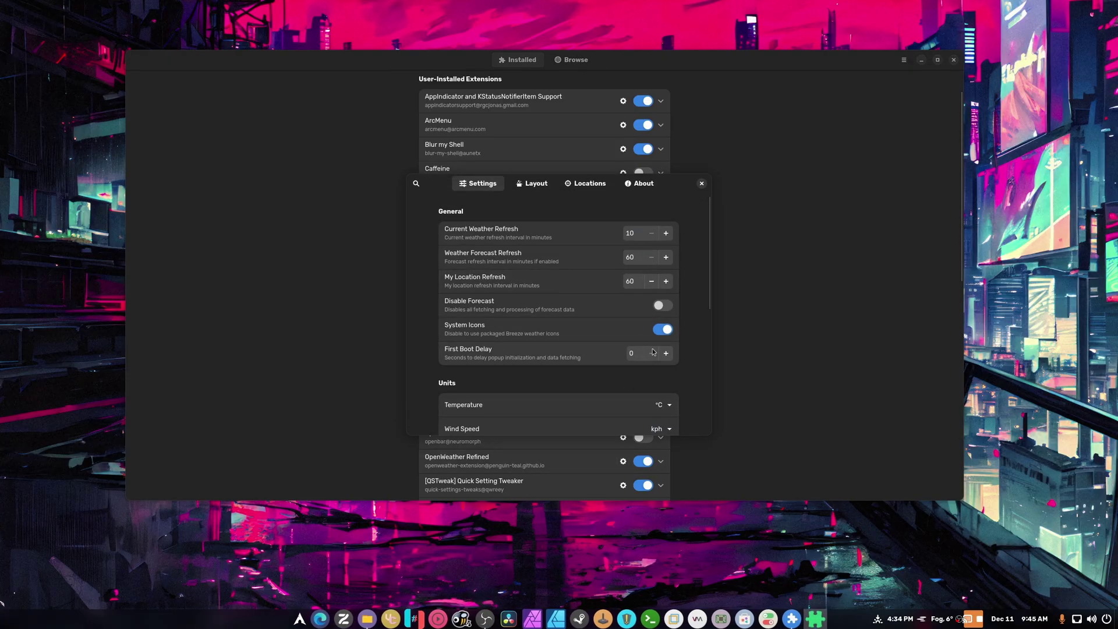
left_click(532, 184)
left_click(657, 232)
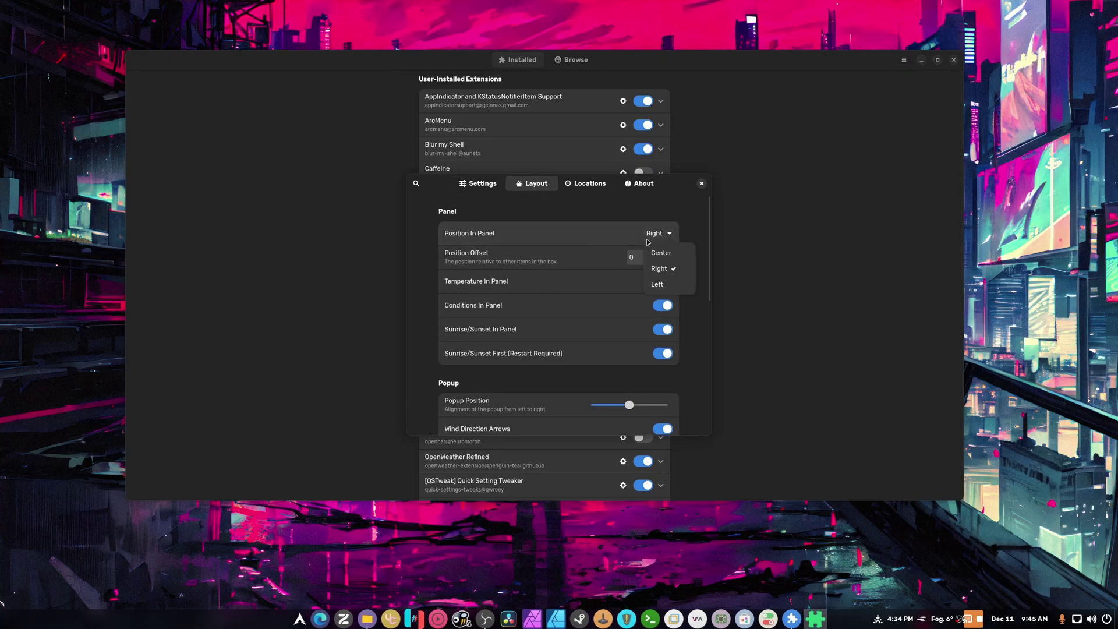
left_click(675, 290)
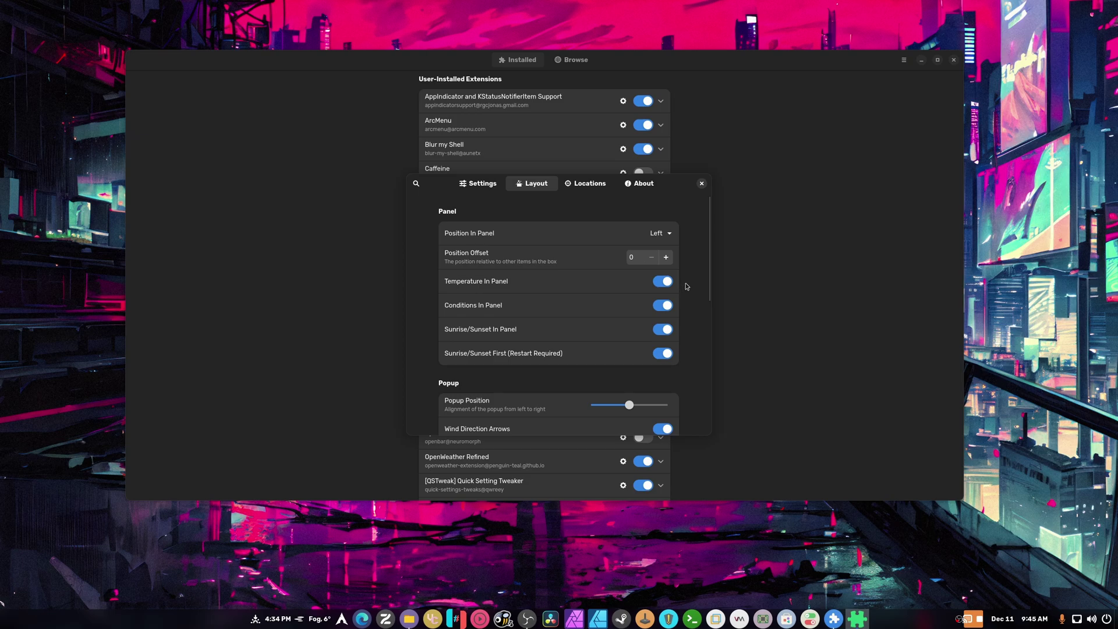
Try raising the weather indicator's Position Offset to 4, and return it to 0
left_click(665, 256)
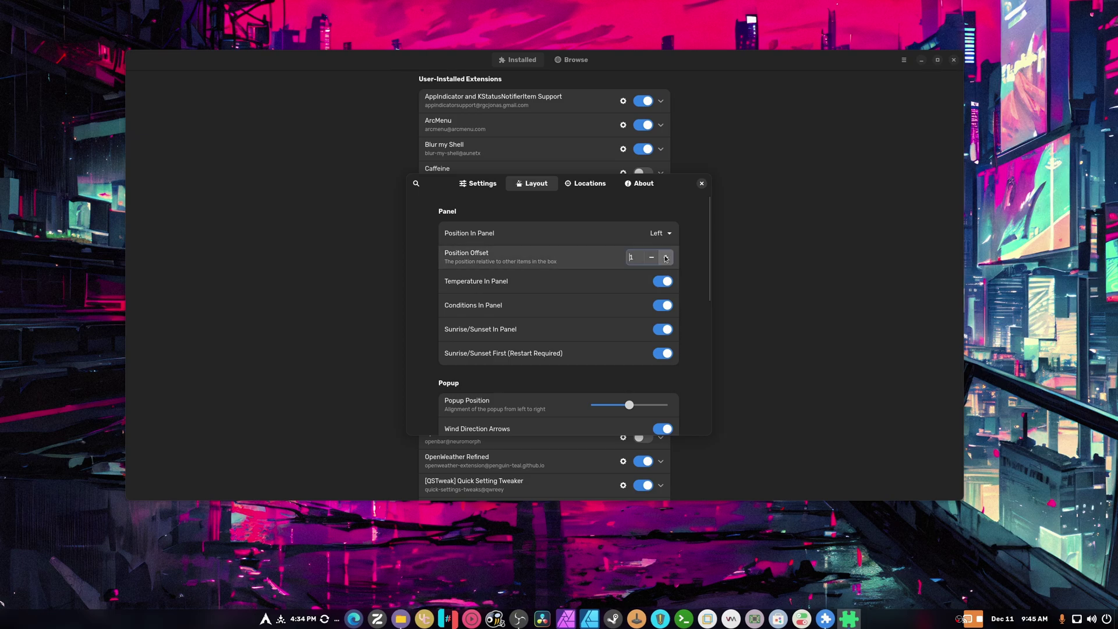
left_click(666, 257)
left_click(665, 257)
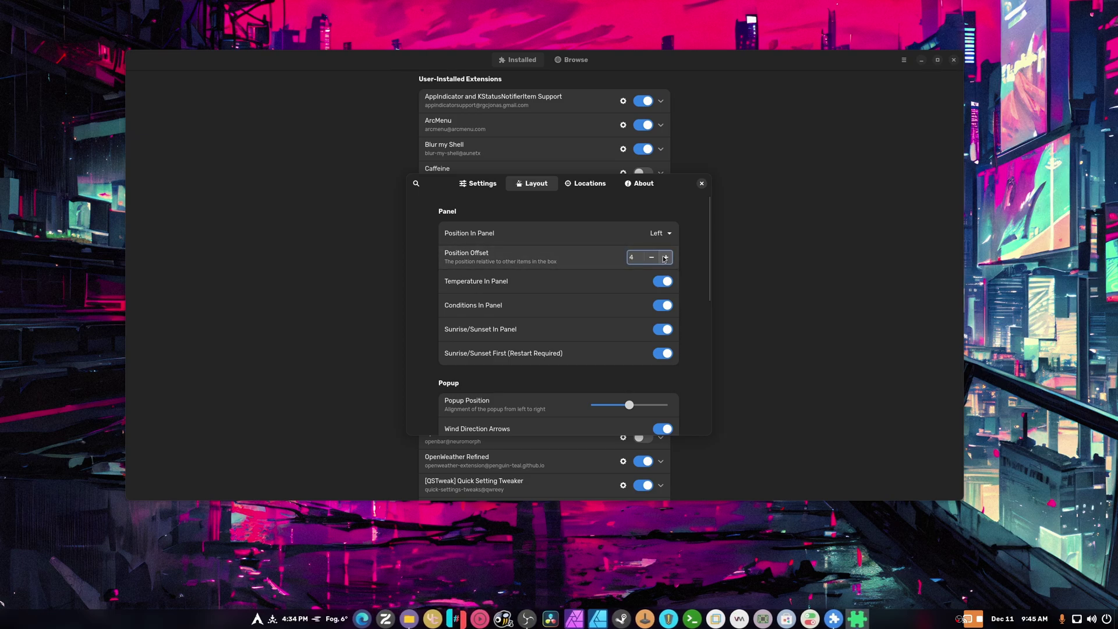
left_click(653, 260)
left_click(653, 260)
left_click(652, 260)
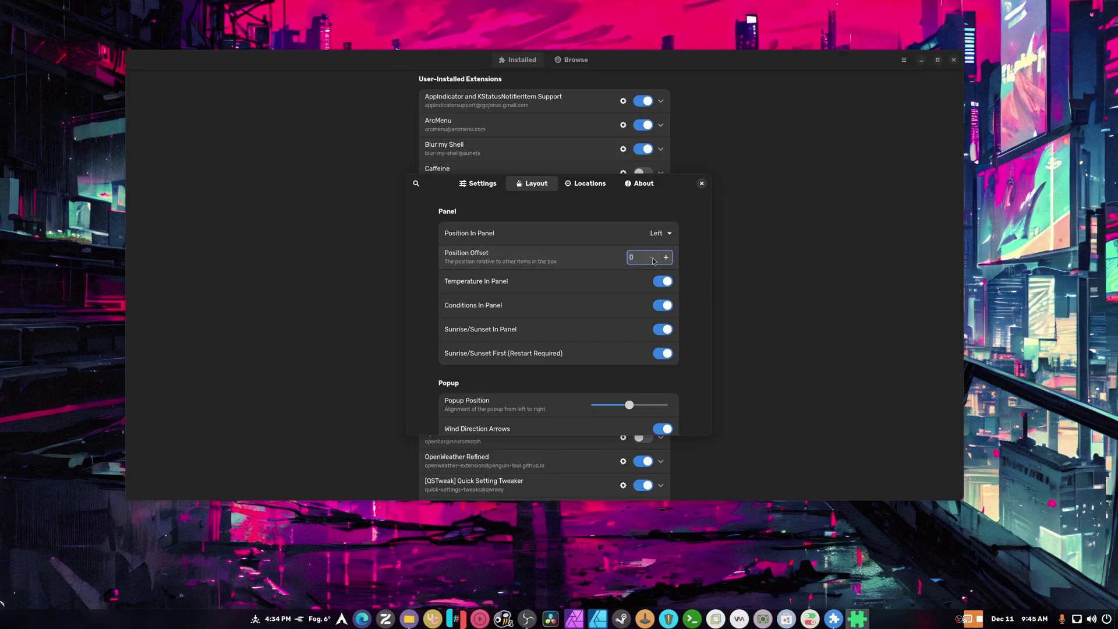
Set the weather indicator's Position In Panel back to Right, and close its settings and the extensions list
scroll(681, 401, "down", 4)
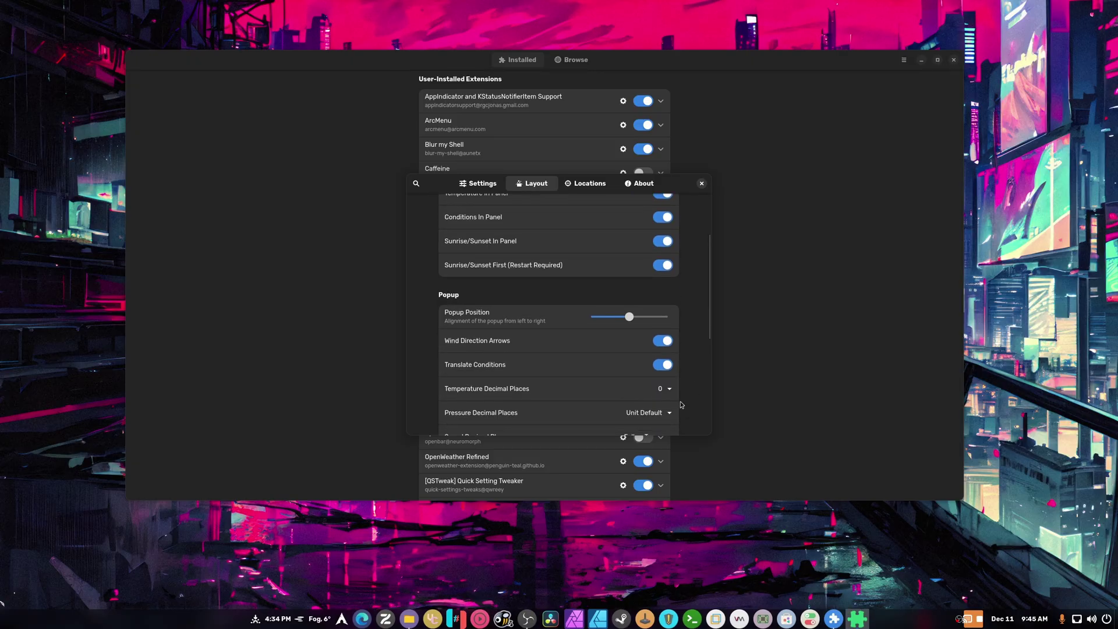
scroll(681, 404, "down", 3)
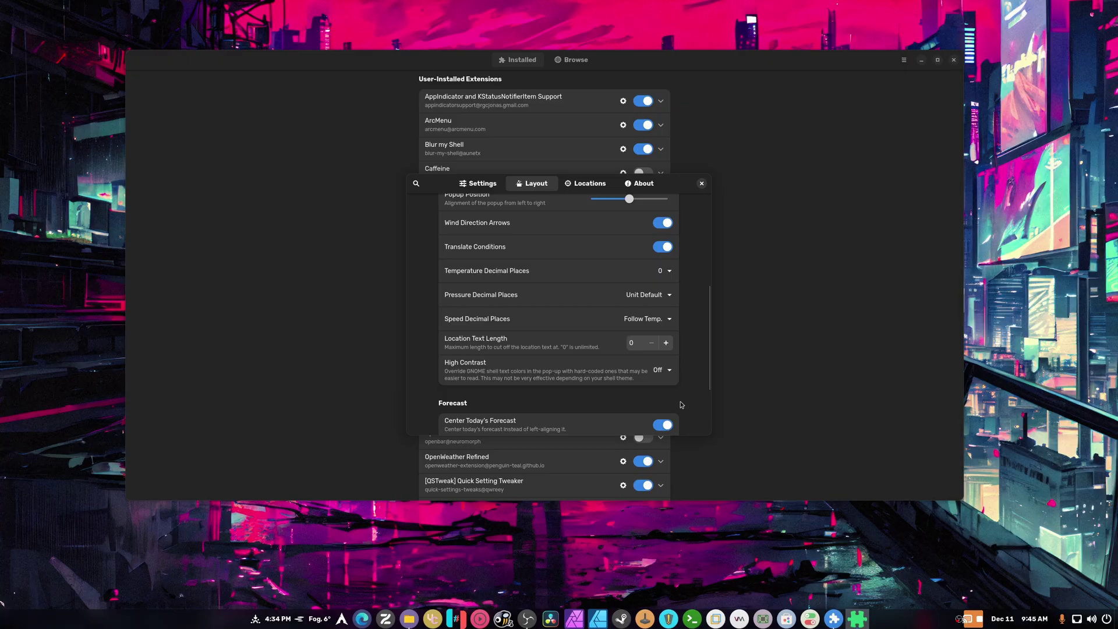
scroll(681, 404, "down", 1)
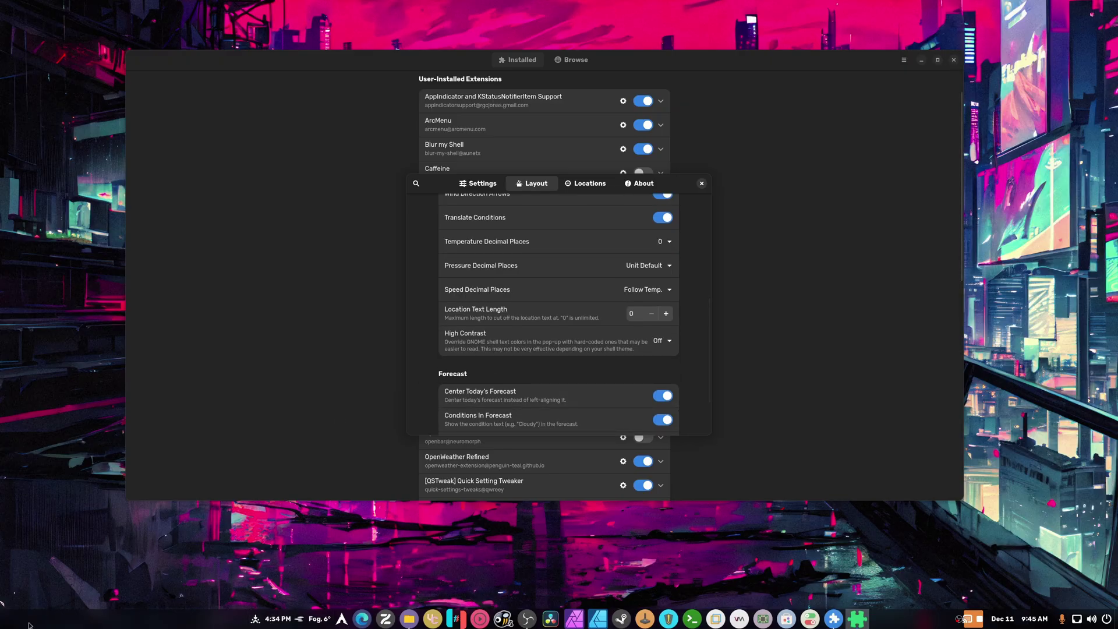
scroll(530, 429, "down", 3)
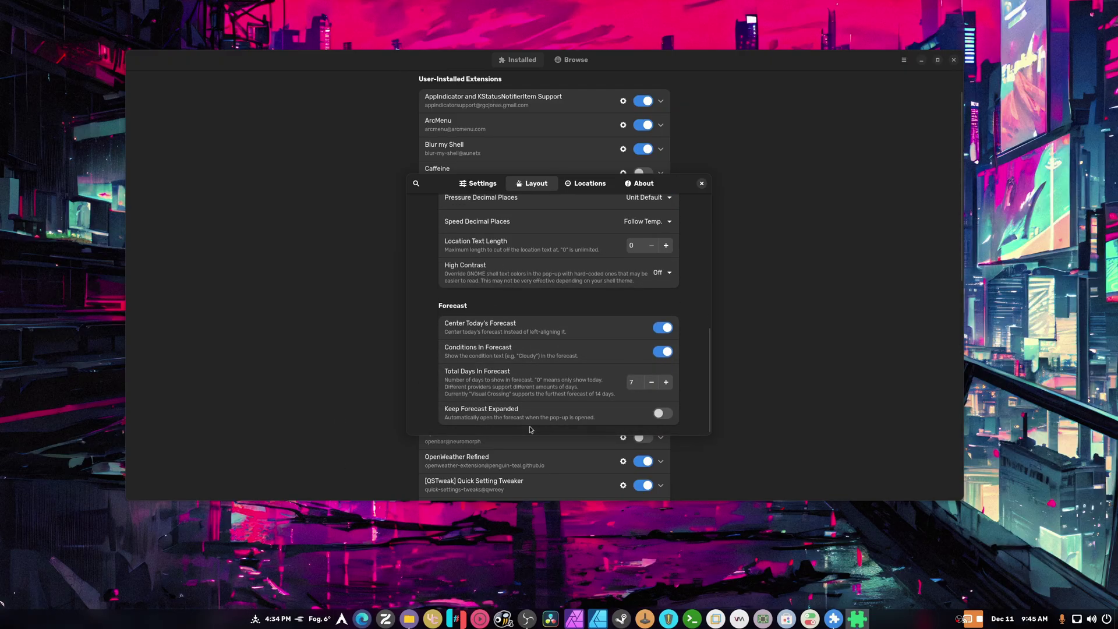
scroll(531, 429, "up", 10)
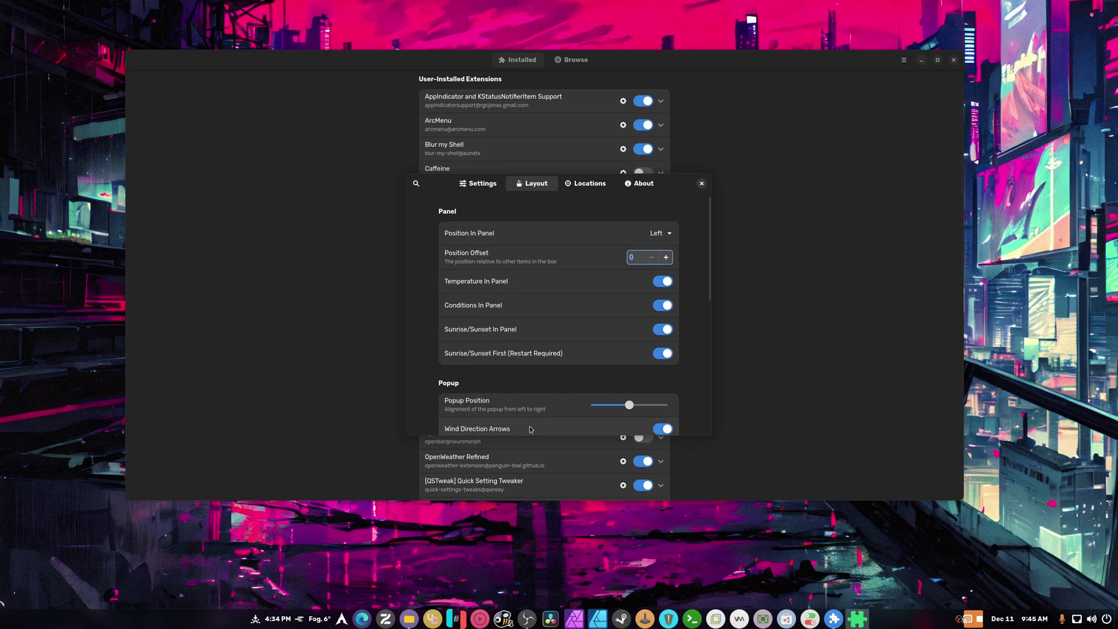
left_click(645, 233)
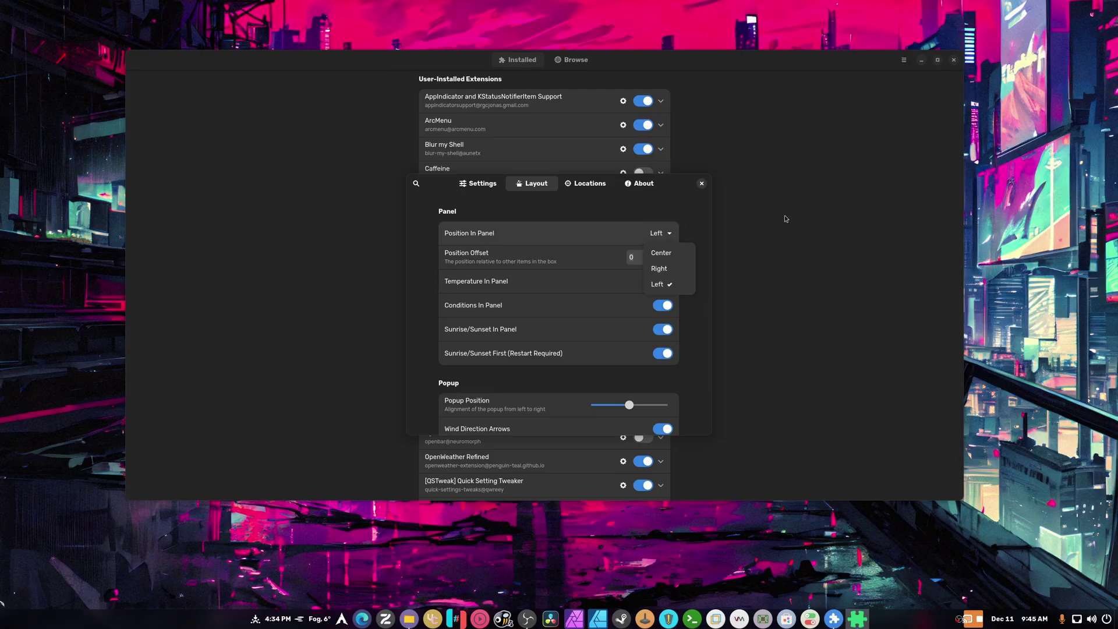
left_click(681, 235)
left_click(666, 234)
left_click(675, 269)
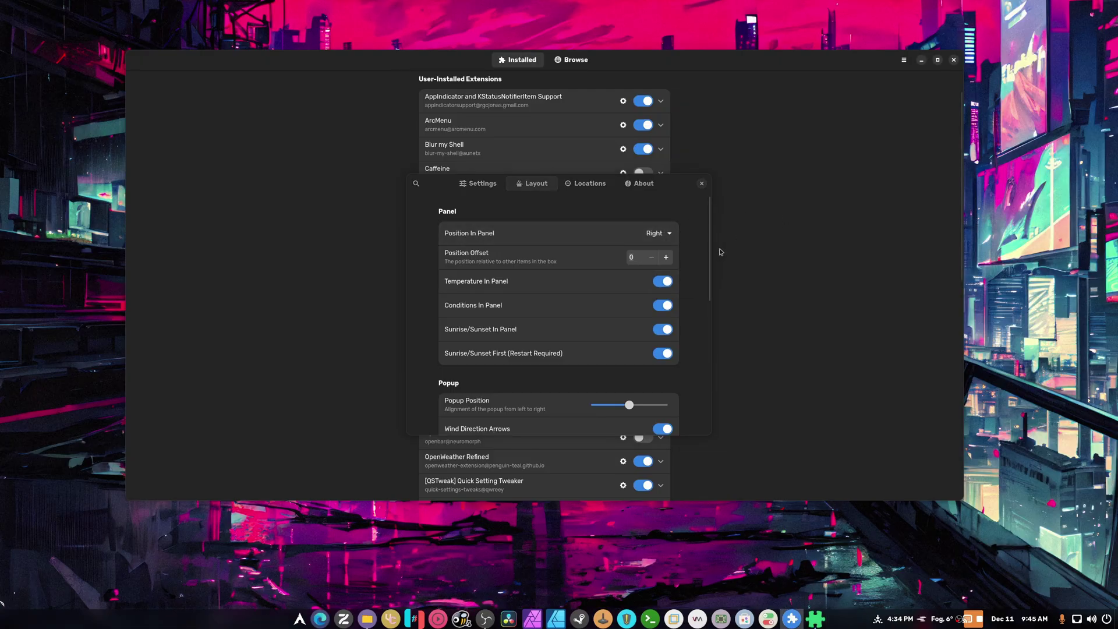
left_click(701, 184)
left_click(953, 62)
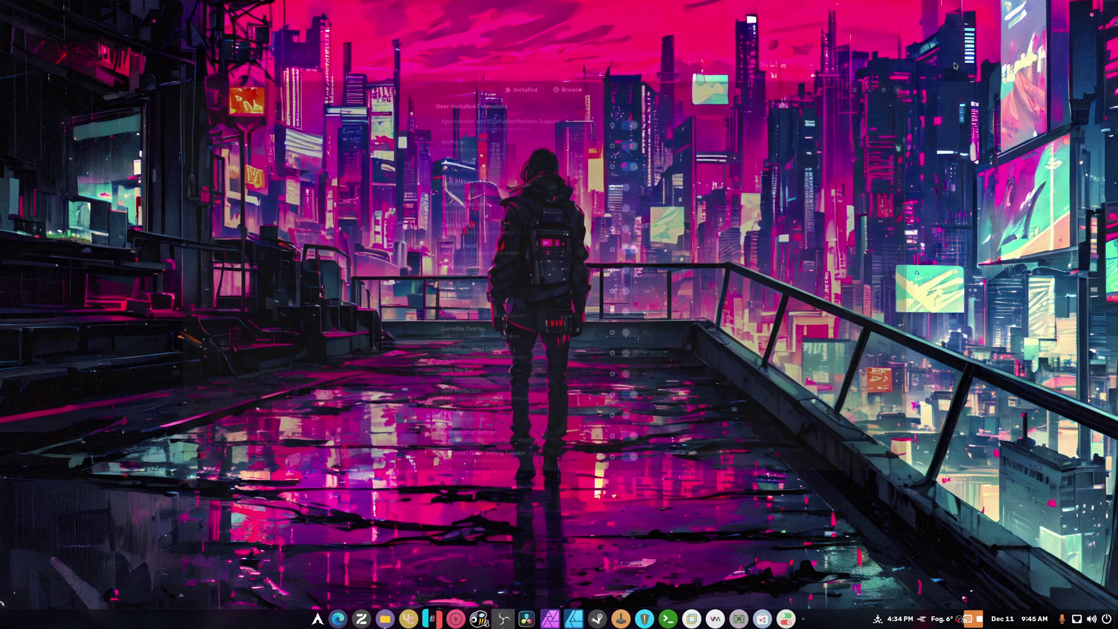